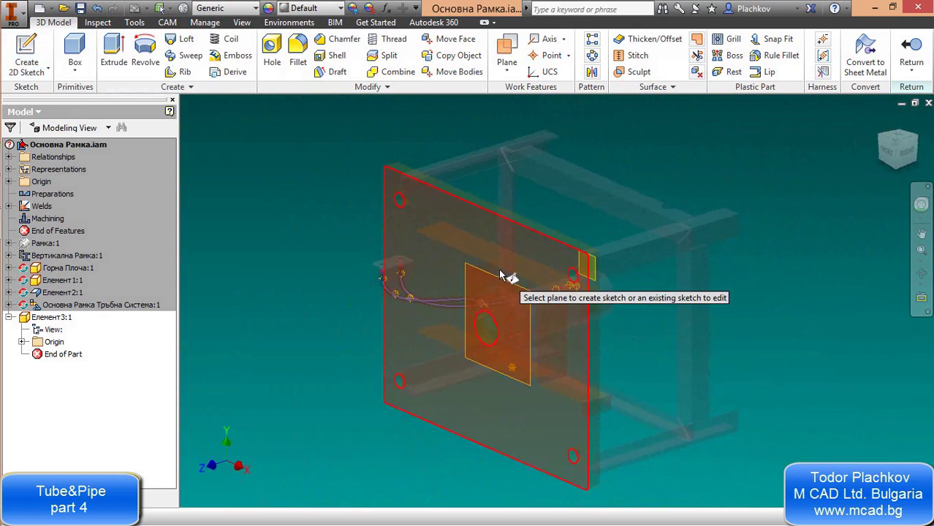
# Start a 2D sketch on the frame member's flat face that has the two bolt holes
pyautogui.scroll(3, 507, 274)
pyautogui.press('F4')
pyautogui.moveTo(583, 171); pyautogui.dragTo(448, 250)
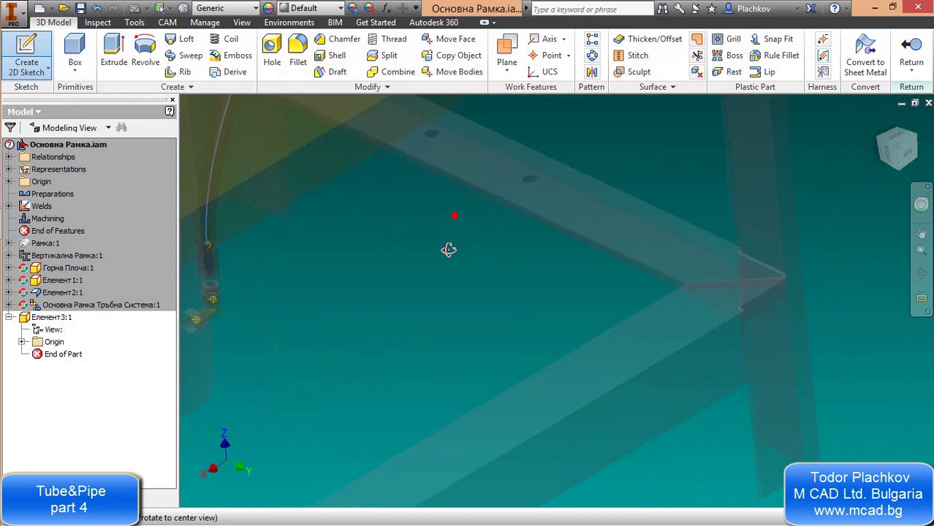
pyautogui.click(495, 178)
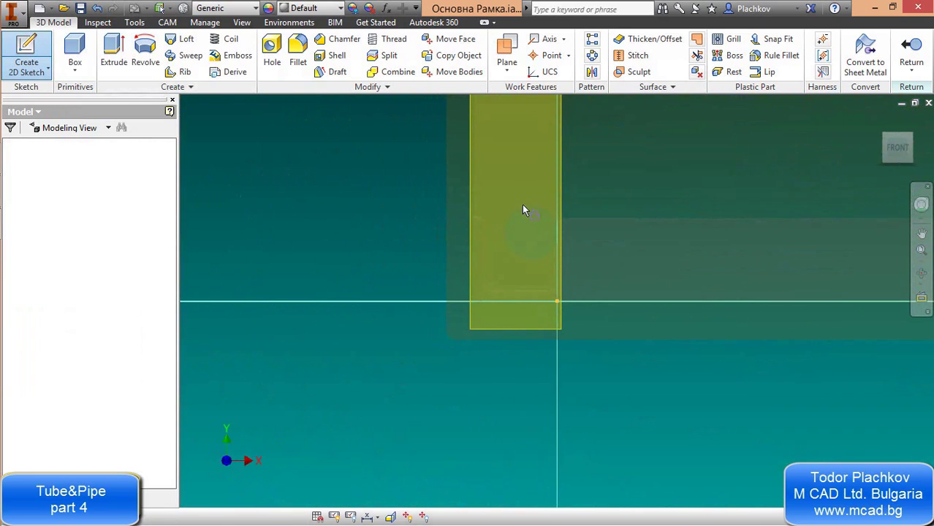
# Project the two bolt holes and the long edge of the frame member into the sketch
pyautogui.moveTo(648, 271)
pyautogui.mouseDown()
pyautogui.moveTo(639, 203)
pyautogui.moveTo(705, 187)
pyautogui.moveTo(690, 173)
pyautogui.mouseUp()
pyautogui.moveTo(469, 173); pyautogui.dragTo(606, 206)
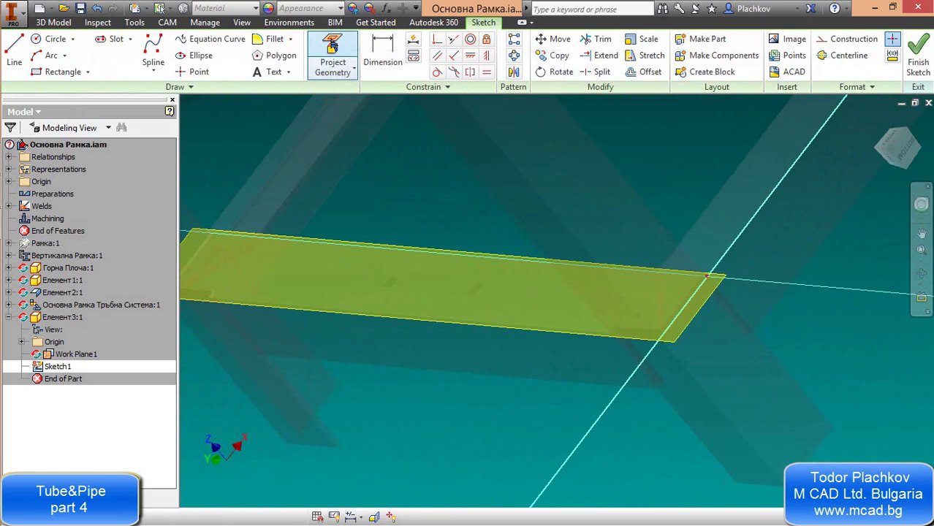
pyautogui.click(333, 51)
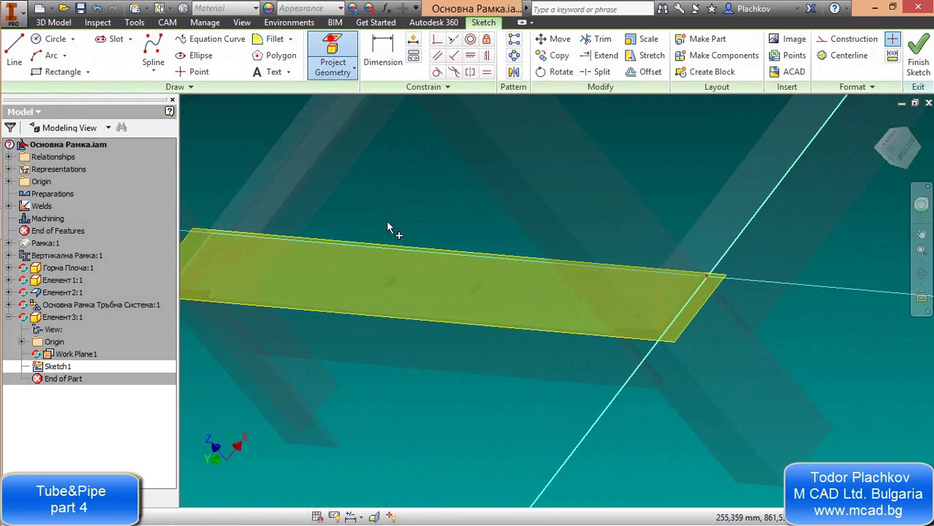
pyautogui.click(395, 280)
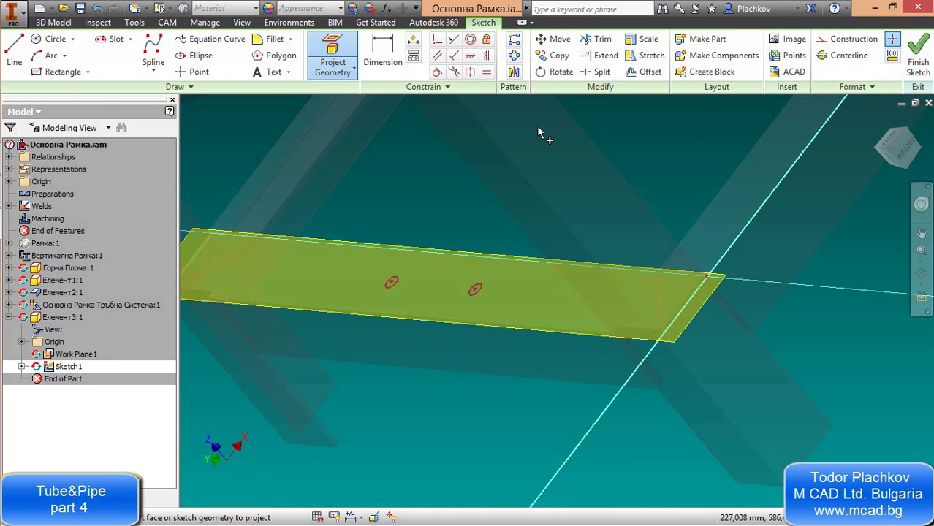
pyautogui.click(63, 72)
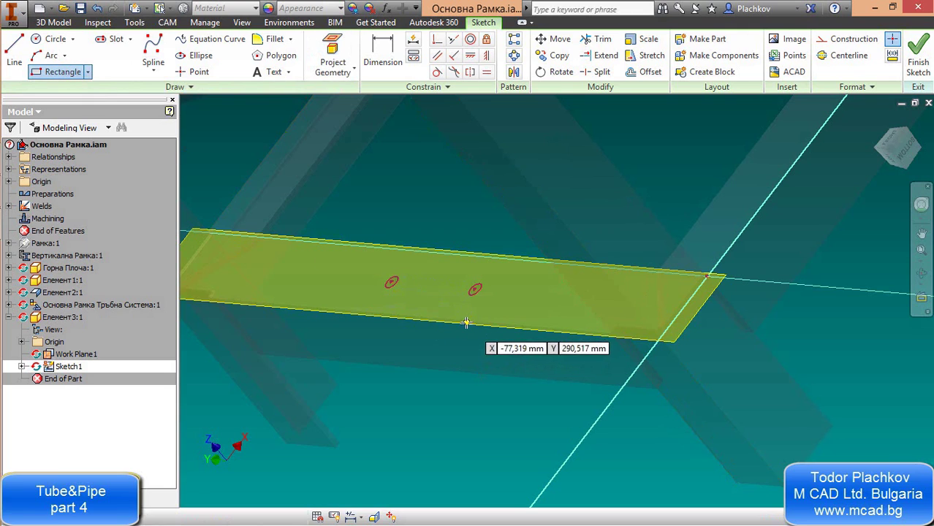
pyautogui.click(332, 55)
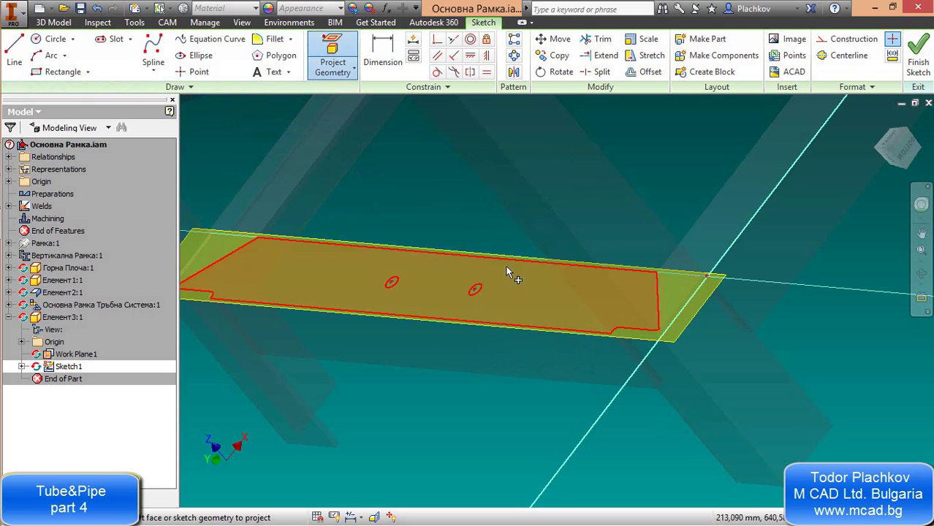
pyautogui.click(497, 330)
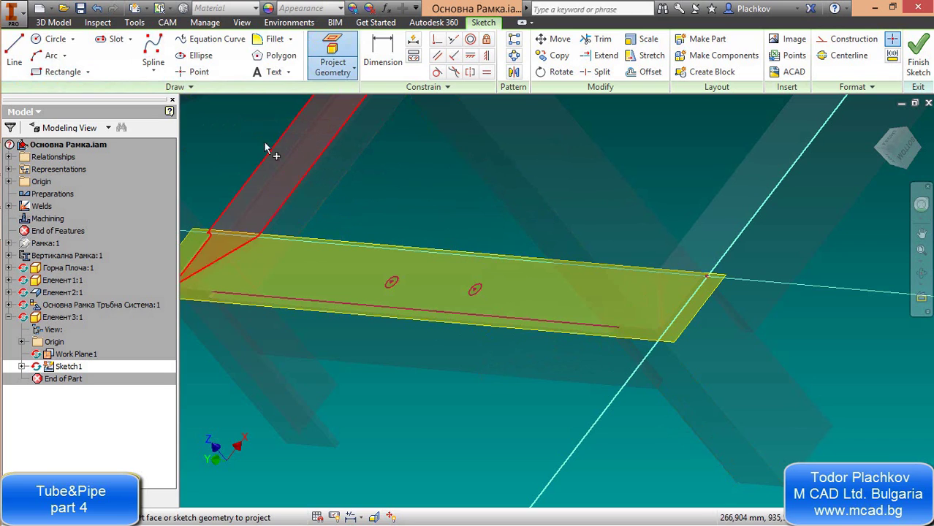
# Sketch a 300 by 200 mm rectangle starting on the projected edge and enclosing the bolt holes
pyautogui.click(57, 71)
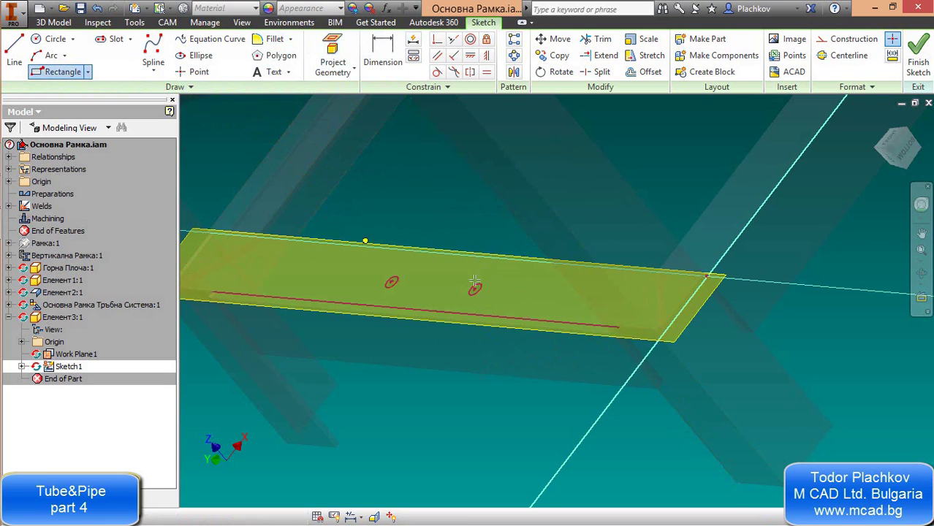
pyautogui.click(496, 315)
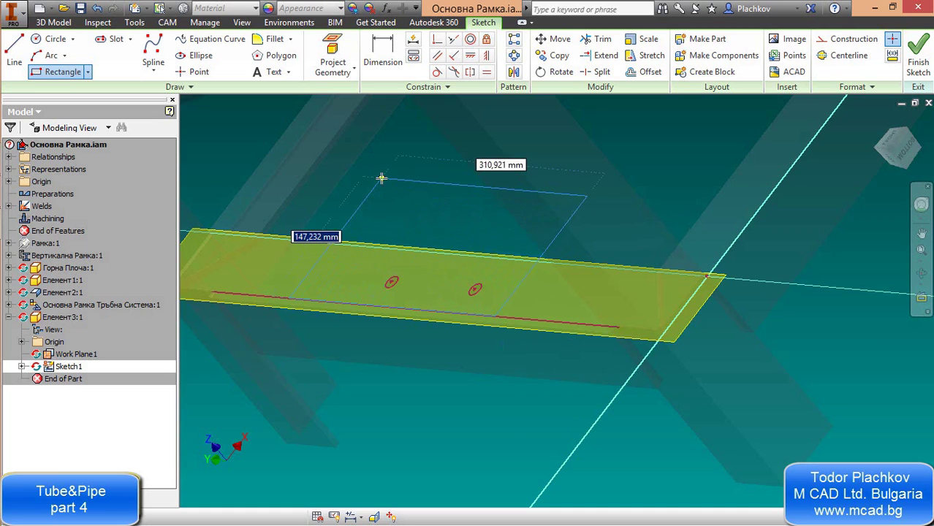
pyautogui.write('300')
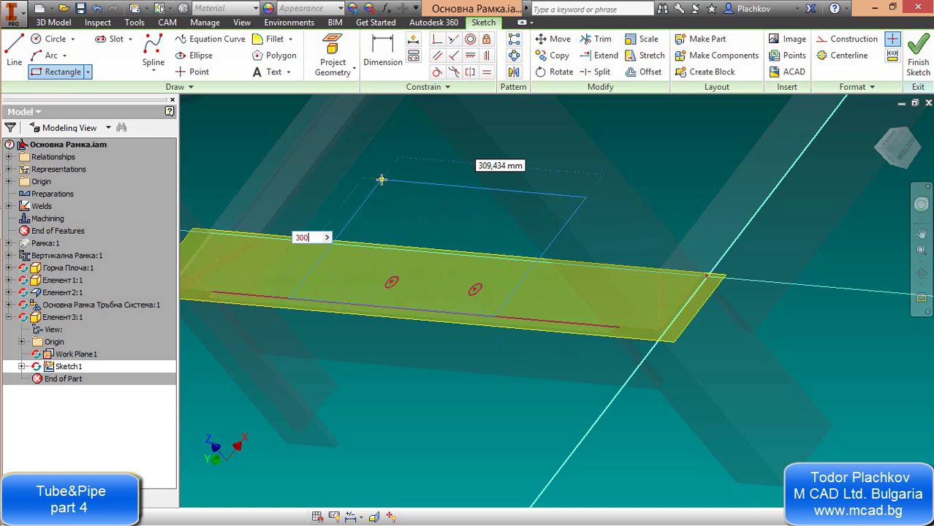
pyautogui.press('Tab')
pyautogui.write('2')
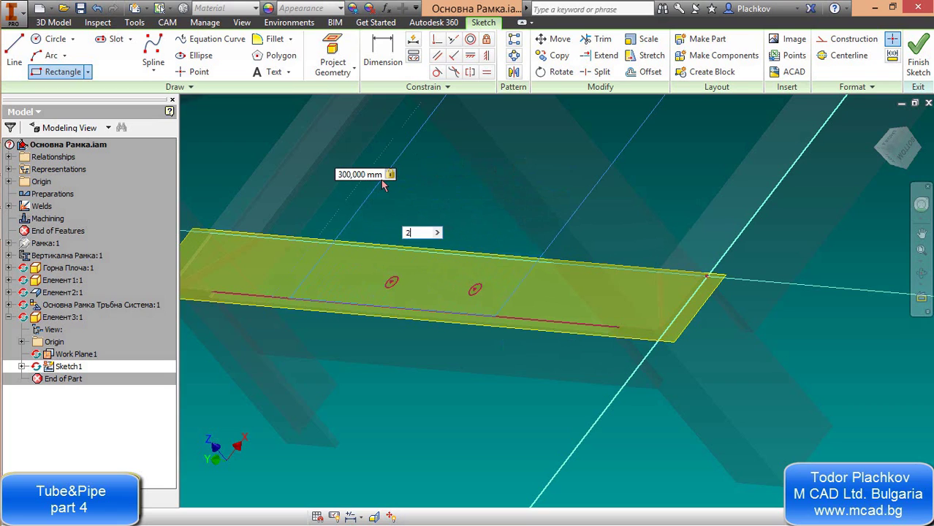
pyautogui.press('Tab')
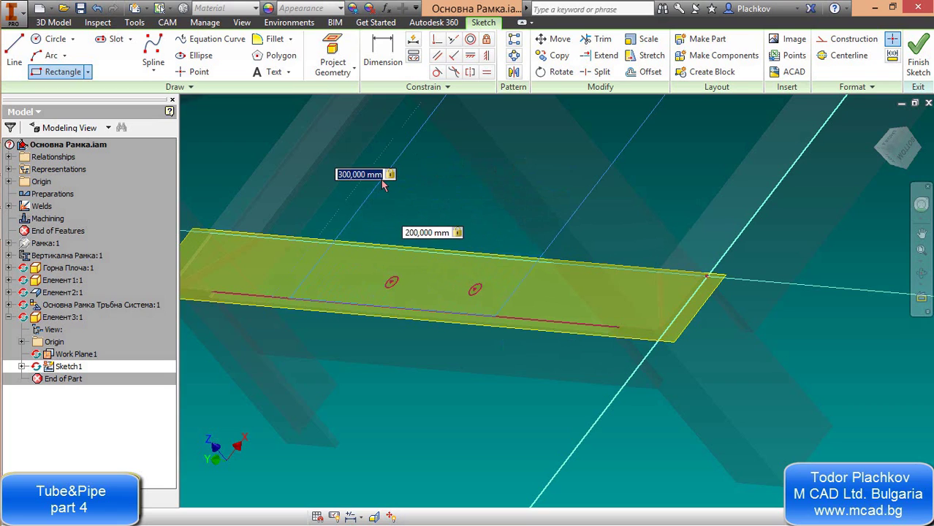
pyautogui.press('Return')
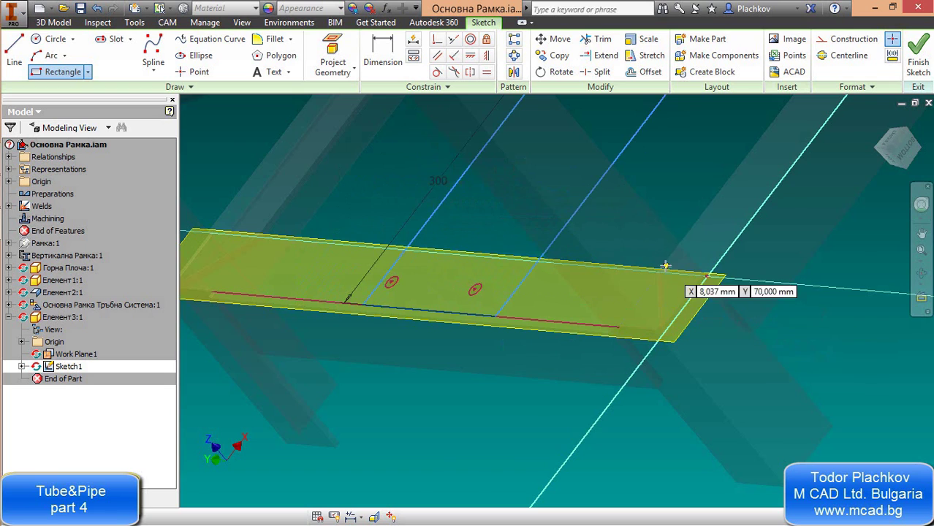
pyautogui.scroll(-5, 576, 251)
pyautogui.scroll(6, 576, 251)
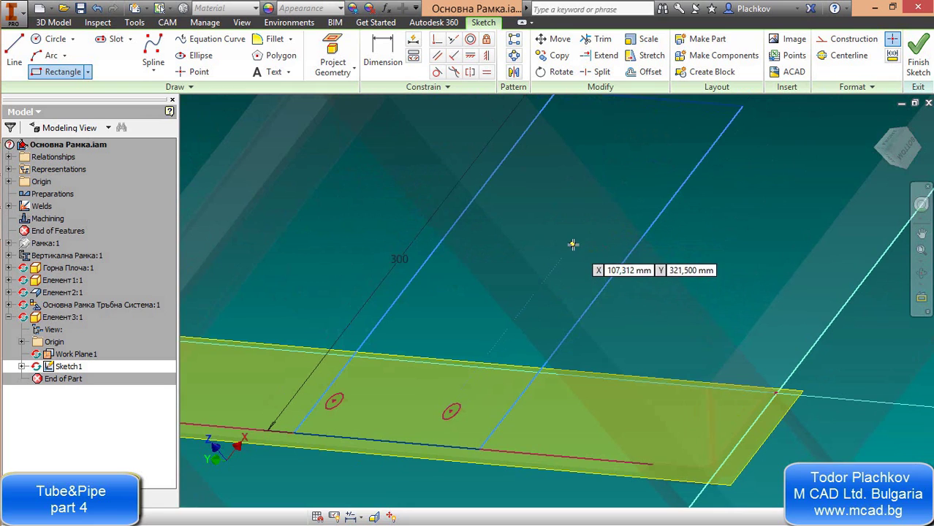
pyautogui.press('Escape')
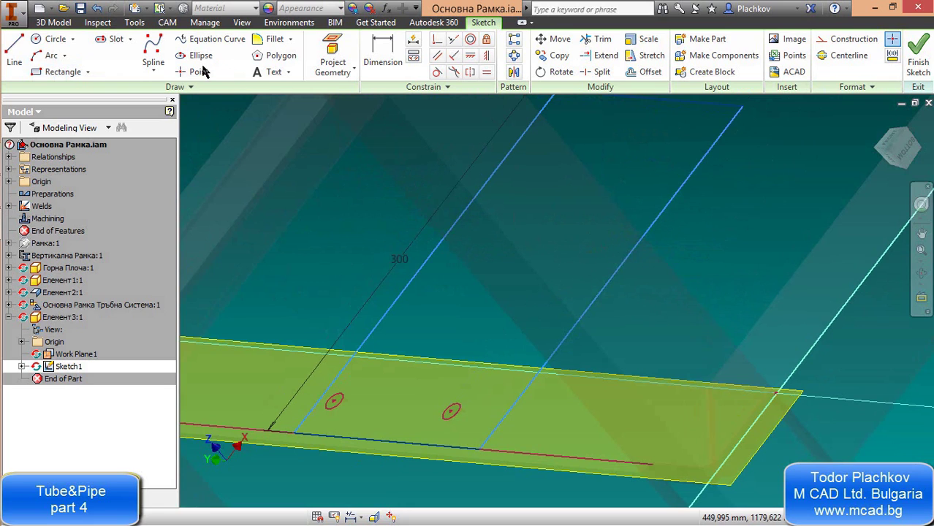
# Check the spacing between the two projected hole centres with a trial dimension
pyautogui.press('d')
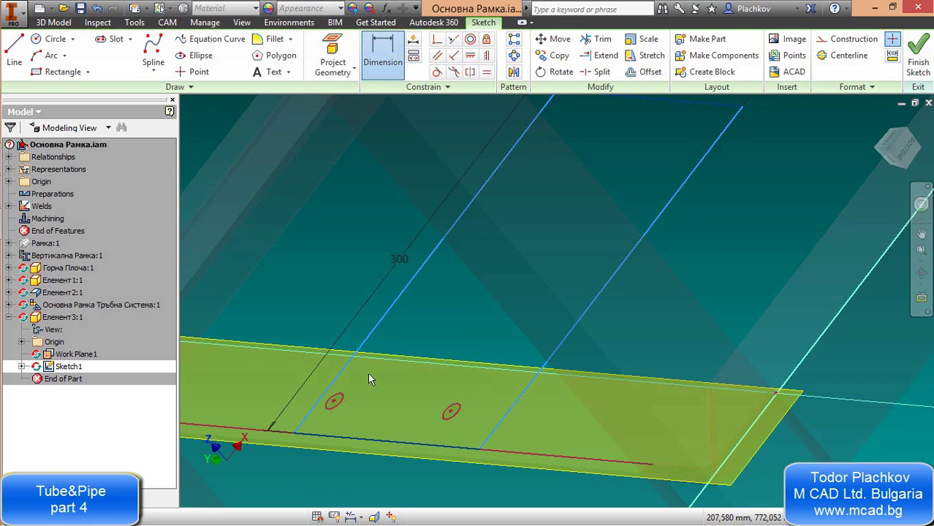
pyautogui.click(336, 403)
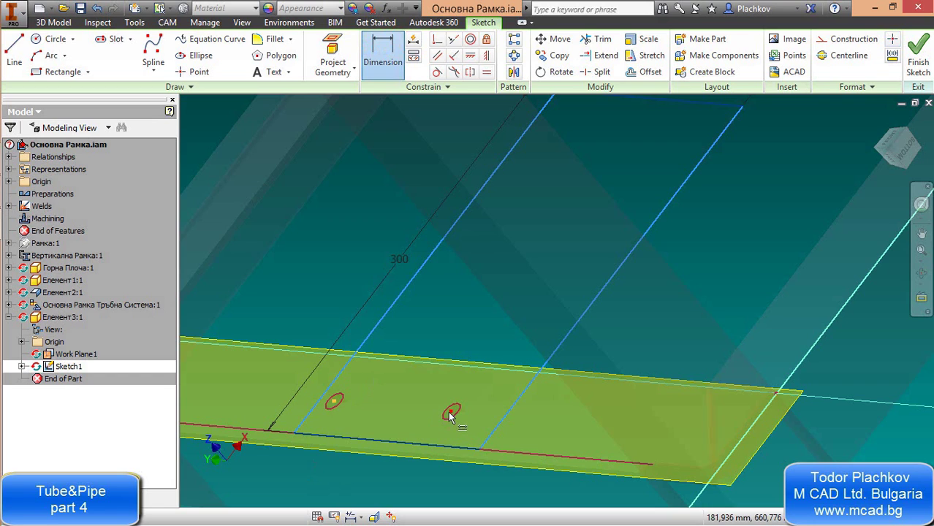
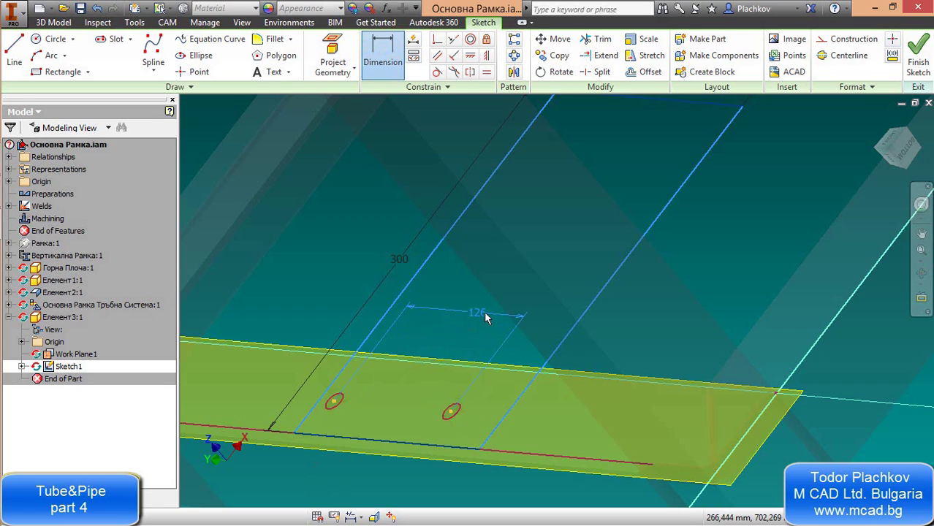
pyautogui.press('Escape')
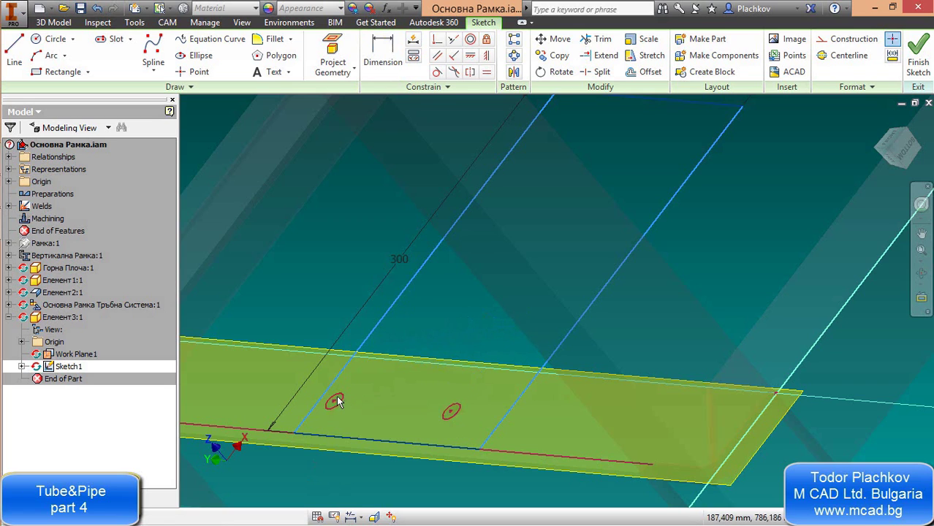
# Dimension the nearer hole centre from the rectangle's long side as (200-126)/2 to centre the rectangle on the holes
pyautogui.click(382, 52)
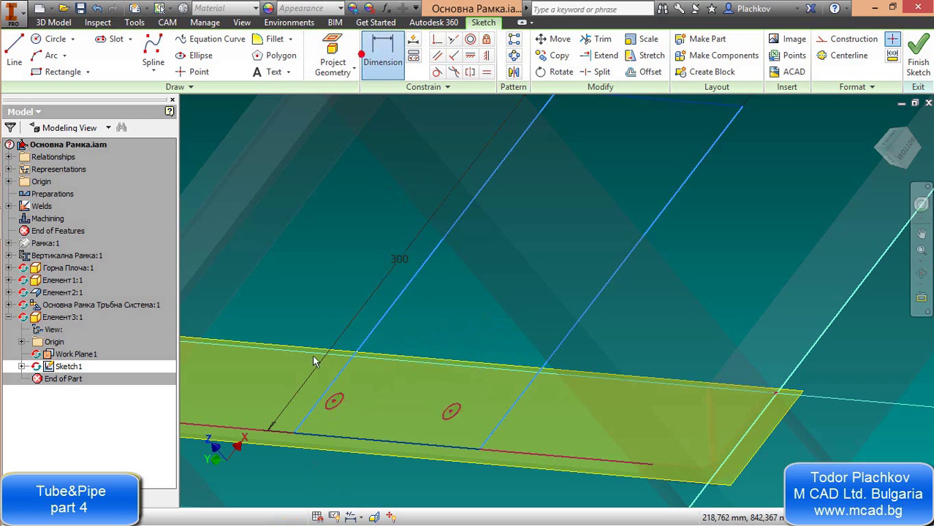
pyautogui.click(334, 402)
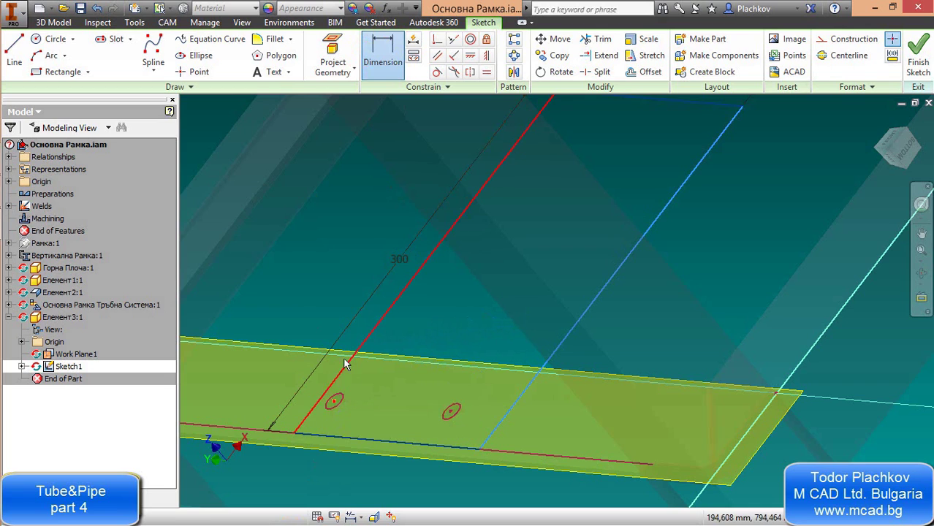
pyautogui.click(356, 355)
pyautogui.click(432, 315)
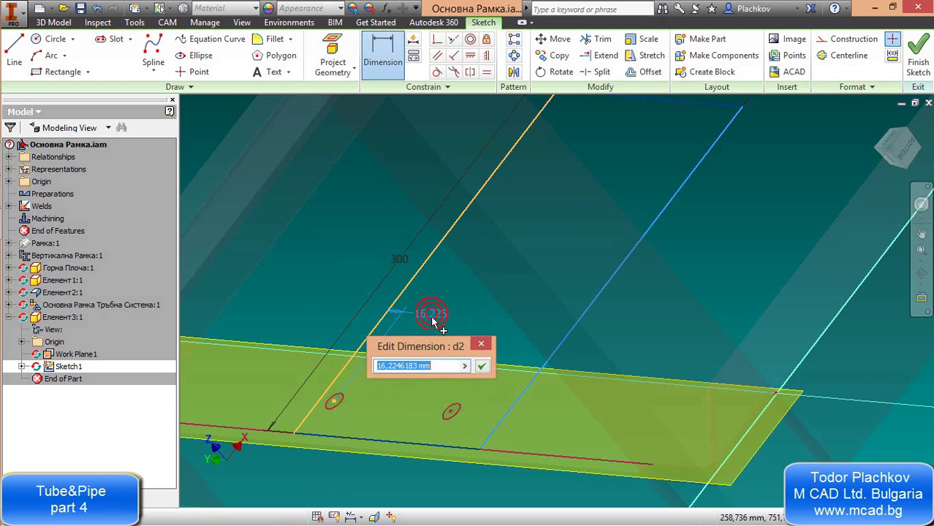
pyautogui.write('(200-126)/2')
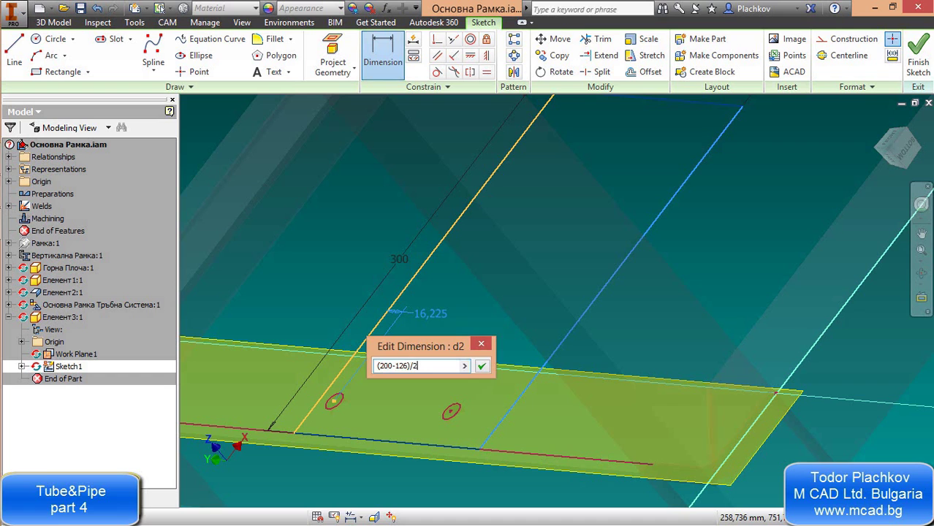
pyautogui.press('Return')
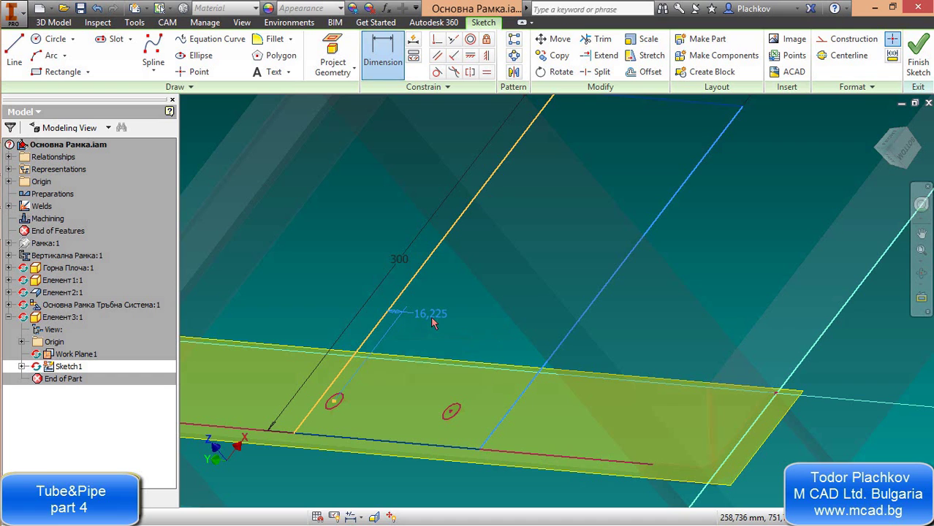
# Finish the sketch and extrude the rectangular profile into a solid plate, keeping the two bolt holes open
pyautogui.scroll(-3, 504, 307)
pyautogui.scroll(2, 522, 303)
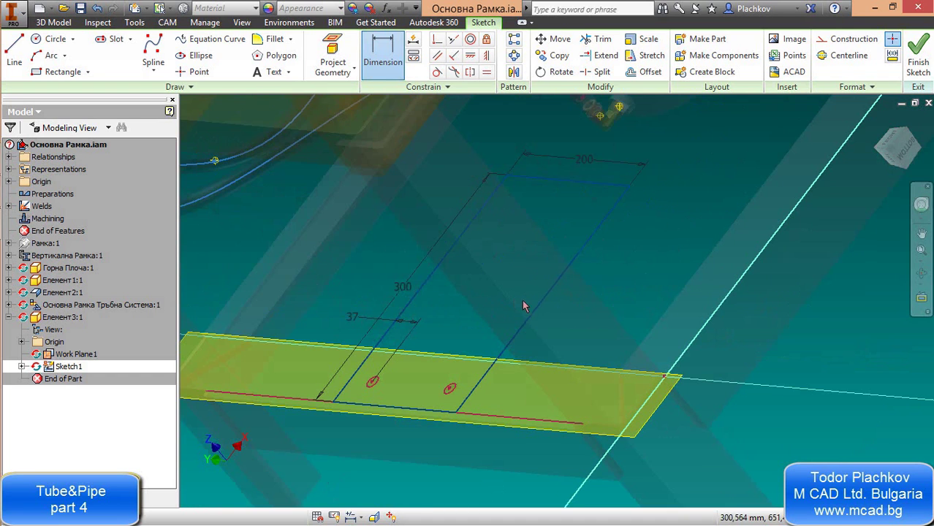
pyautogui.click(925, 47)
pyautogui.click(114, 54)
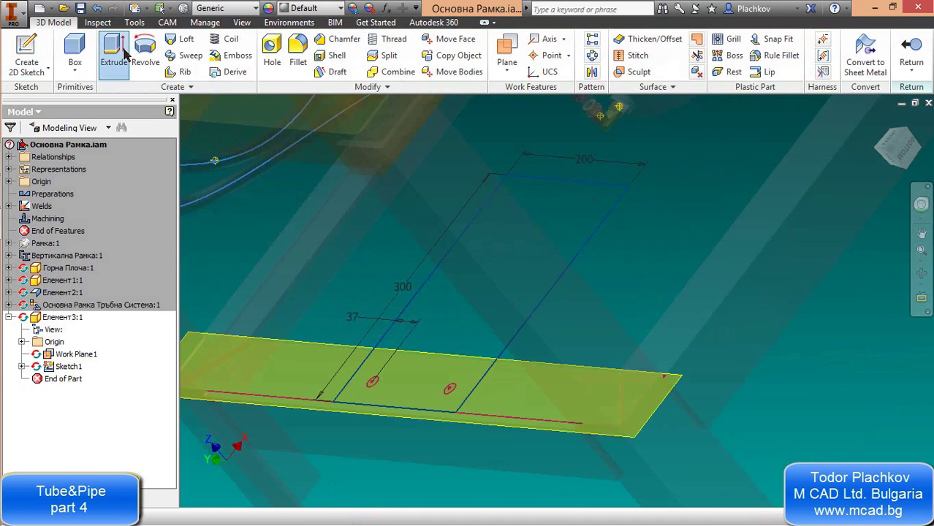
pyautogui.click(547, 228)
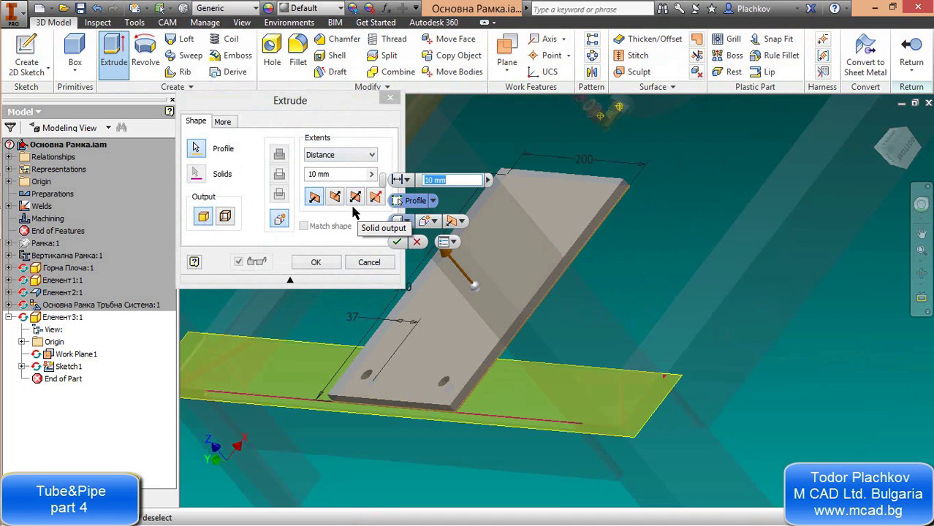
pyautogui.press('Return')
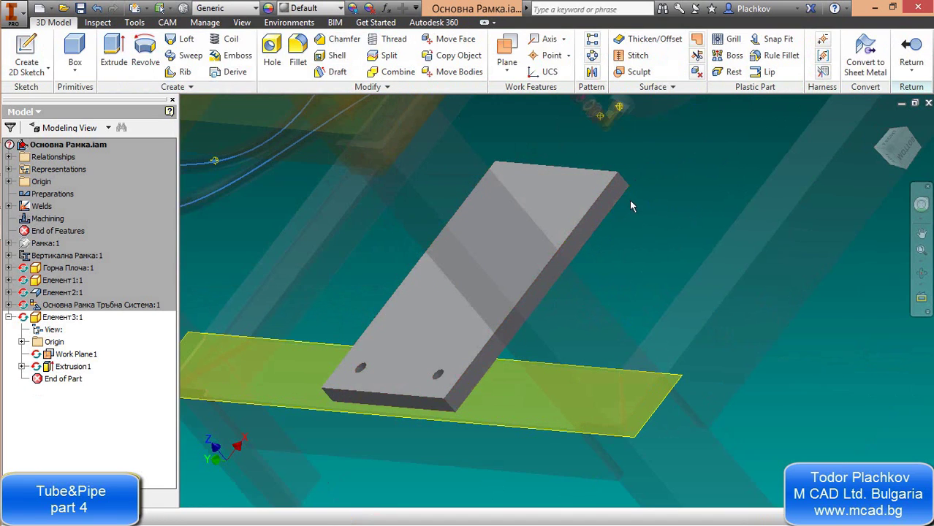
# Start a sketch on the plate's large flat face and project the frame member's edge that crosses it
pyautogui.press('F5')
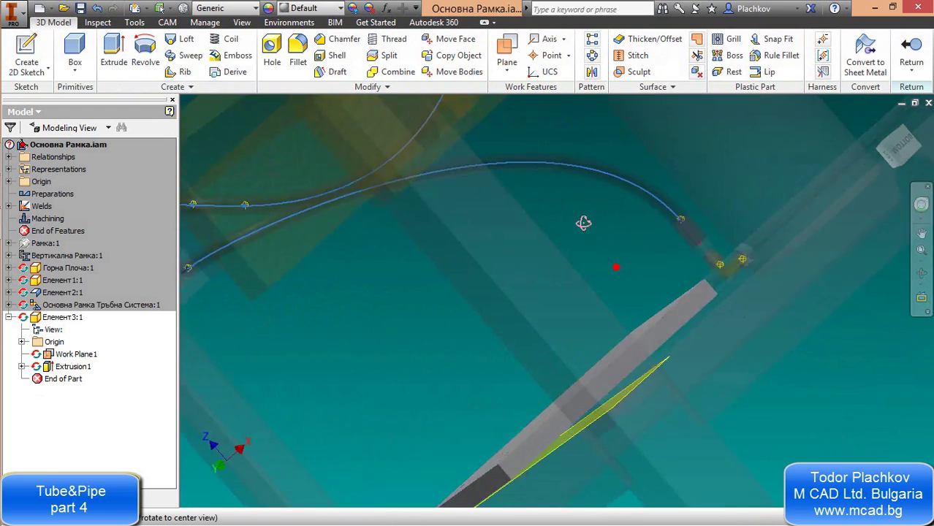
pyautogui.press('F5')
pyautogui.press('F5')
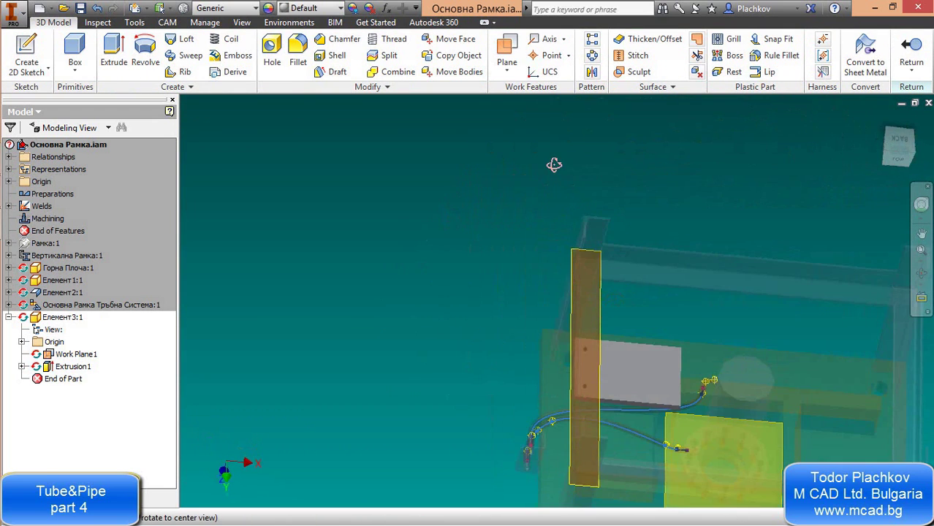
pyautogui.press('F5')
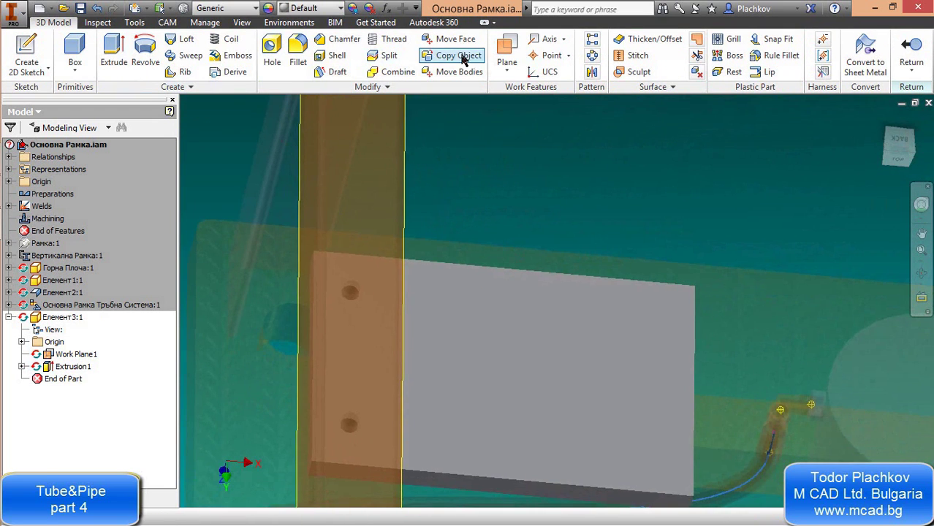
pyautogui.click(26, 48)
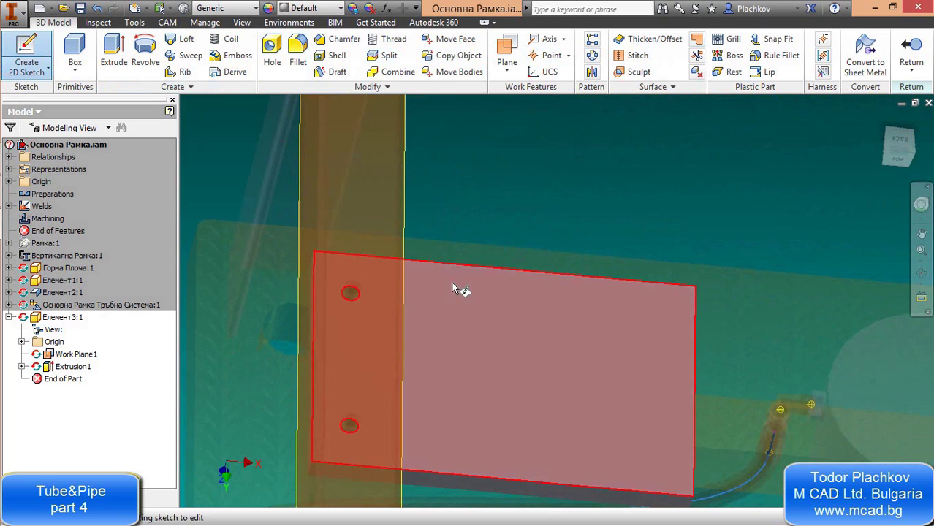
pyautogui.click(490, 302)
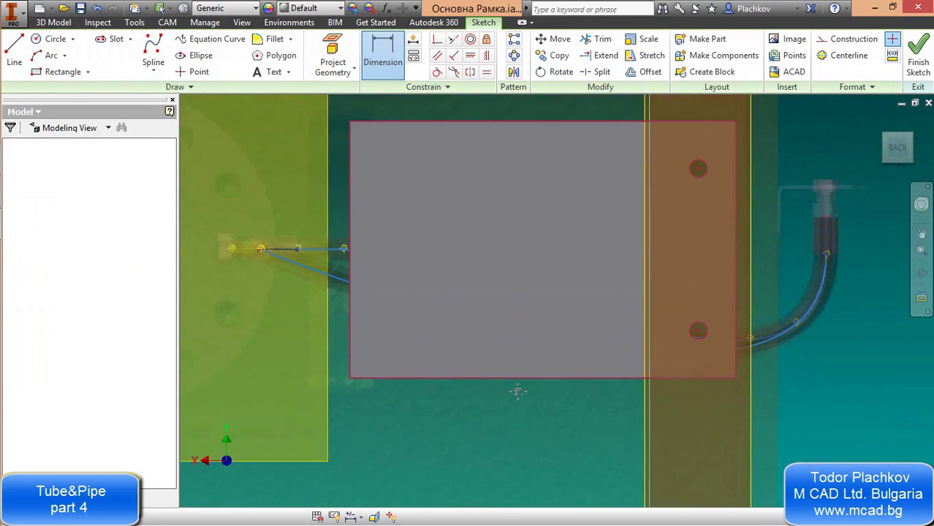
pyautogui.click(332, 59)
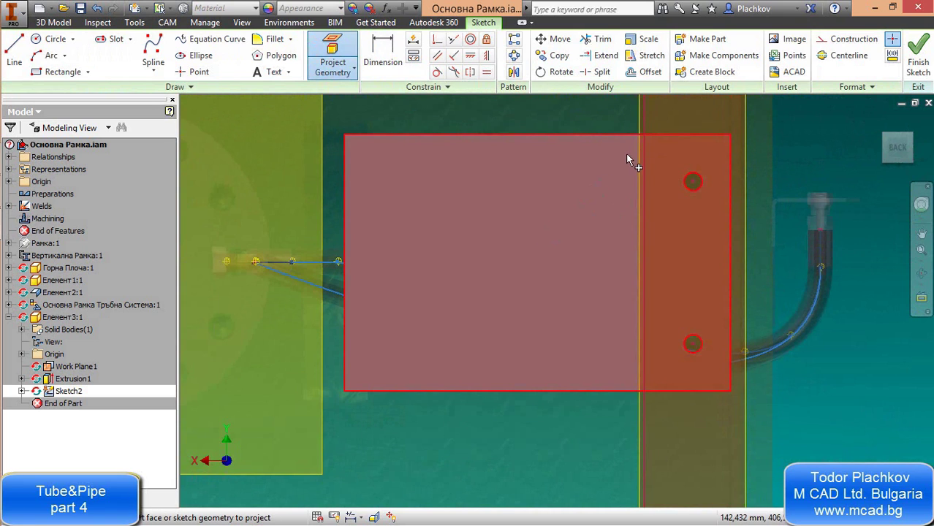
pyautogui.click(582, 192)
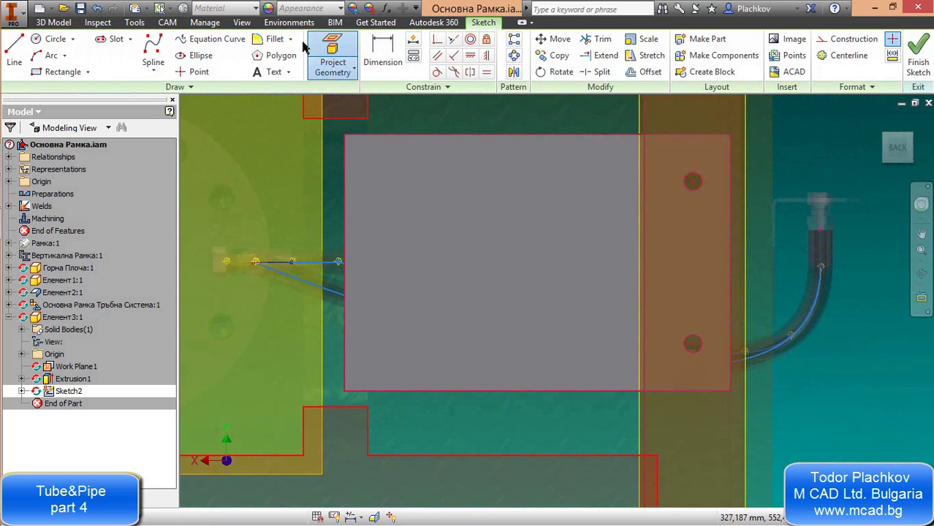
# Sketch a rectangle from the plate's far corner to the projected frame edge, leaving out the bolt-hole strip, and finish the sketch
pyautogui.click(60, 72)
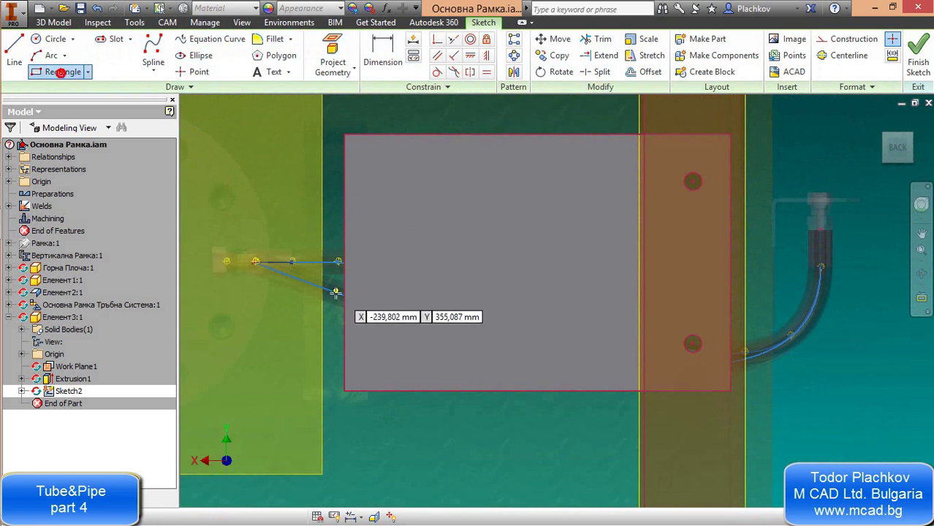
pyautogui.click(344, 391)
pyautogui.click(644, 132)
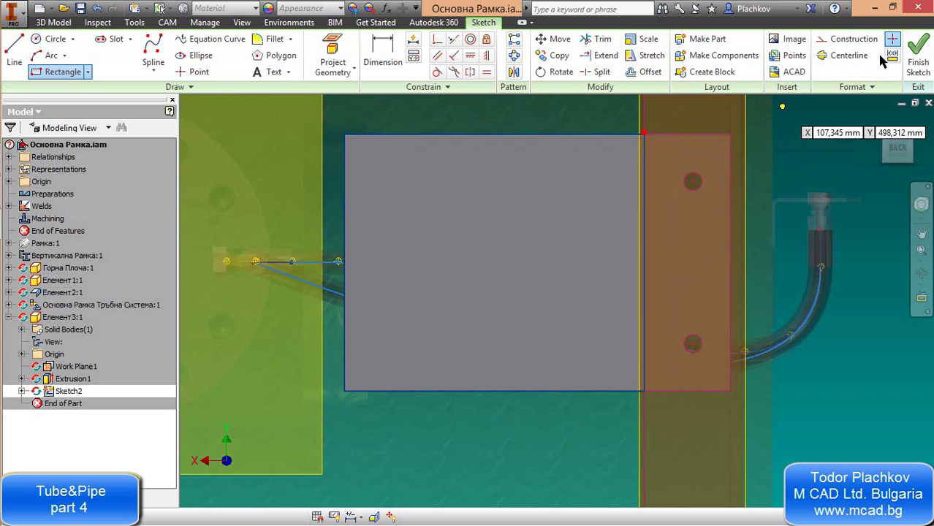
pyautogui.click(917, 58)
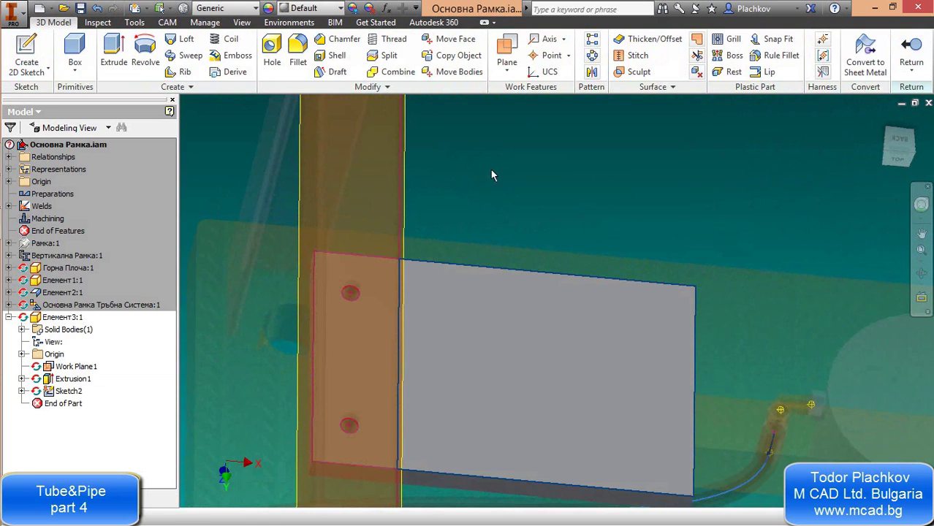
# Extrude the new rectangle 80 mm to thicken the plate beyond the bolt-hole strip
pyautogui.click(548, 274)
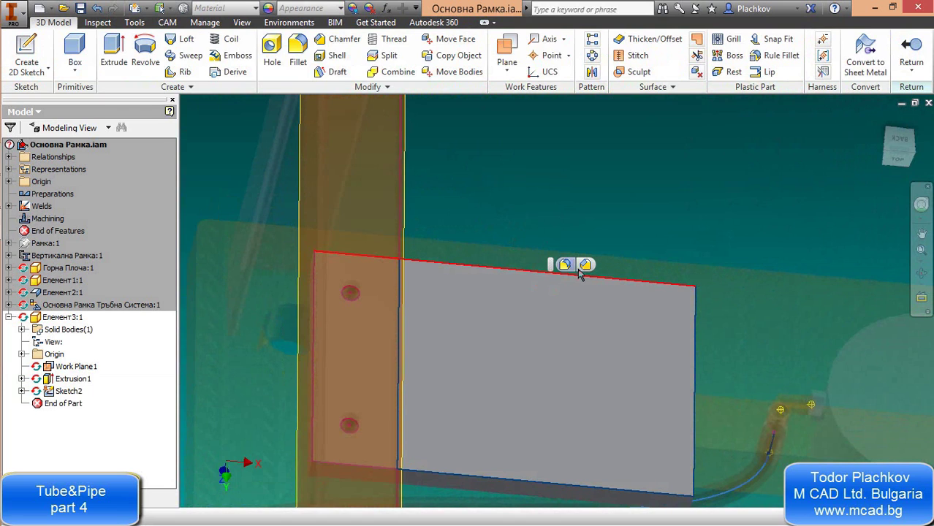
pyautogui.click(589, 186)
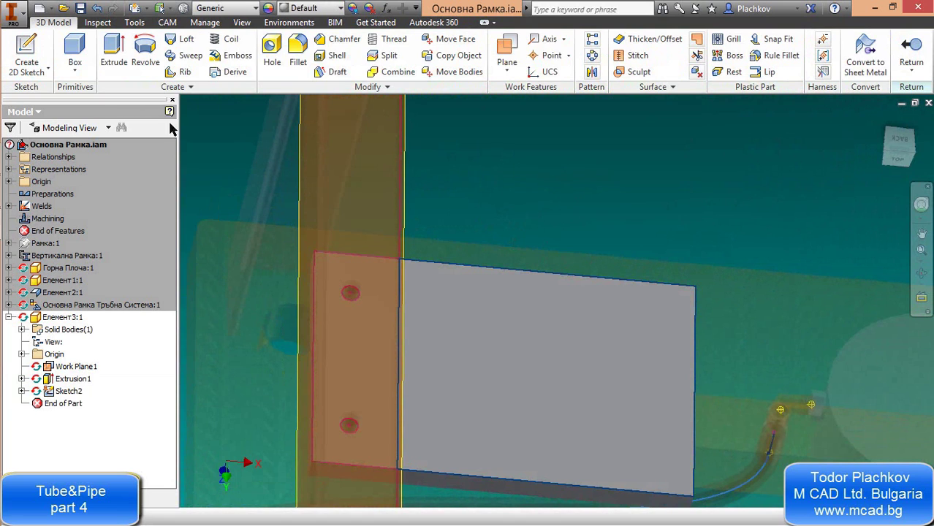
pyautogui.click(114, 59)
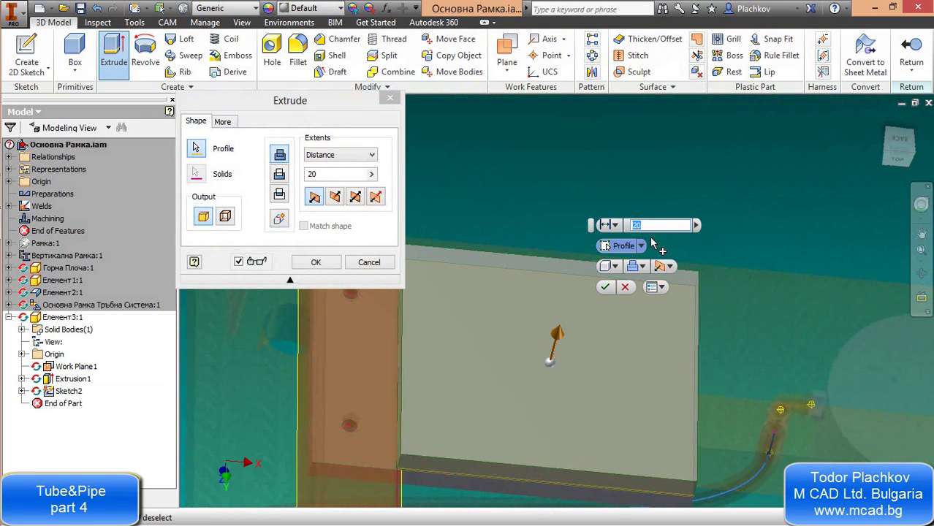
pyautogui.press('Return')
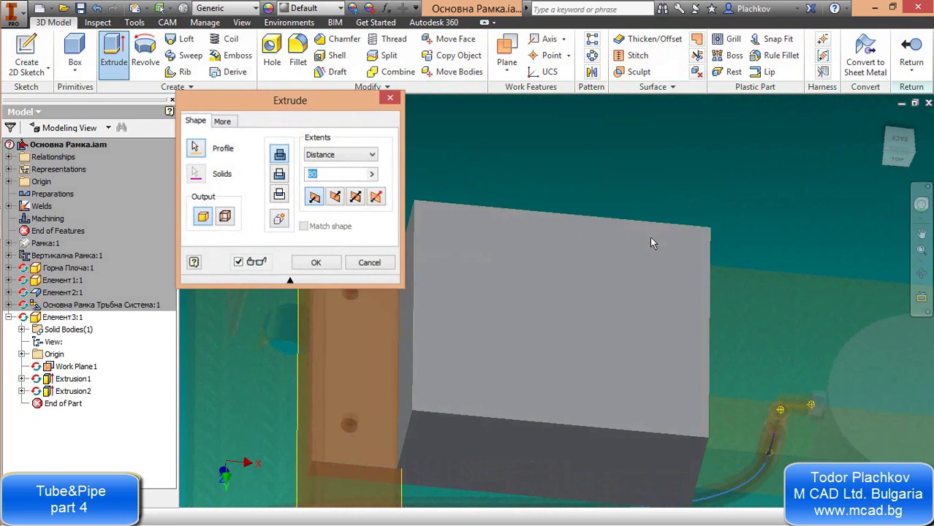
pyautogui.scroll(3, 544, 257)
pyautogui.moveTo(475, 295)
pyautogui.keyDown('shift'); pyautogui.mouseDown(button='middle')
pyautogui.moveTo(497, 336)
pyautogui.moveTo(502, 462)
pyautogui.mouseUp(button='middle'); pyautogui.keyUp('shift')
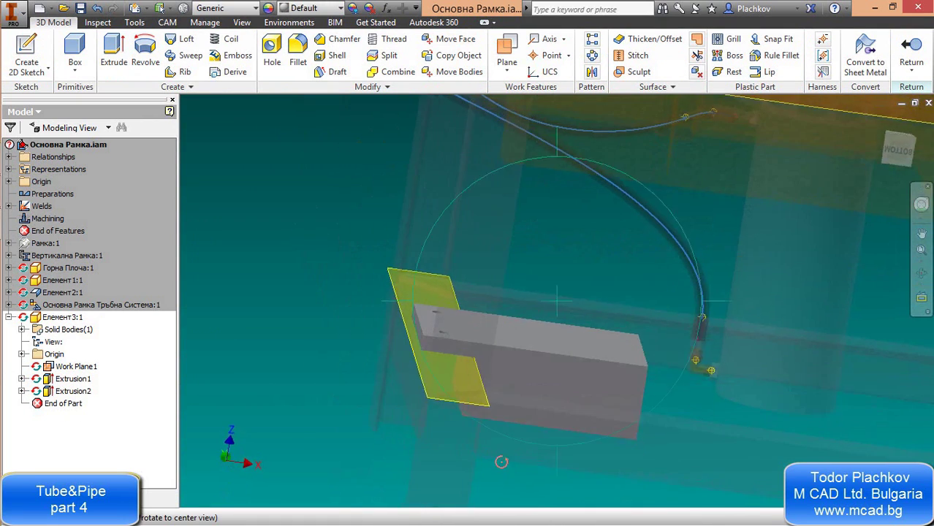
pyautogui.keyDown('shift'); pyautogui.moveTo(448, 366); pyautogui.dragTo(599, 366, button='middle'); pyautogui.keyUp('shift')
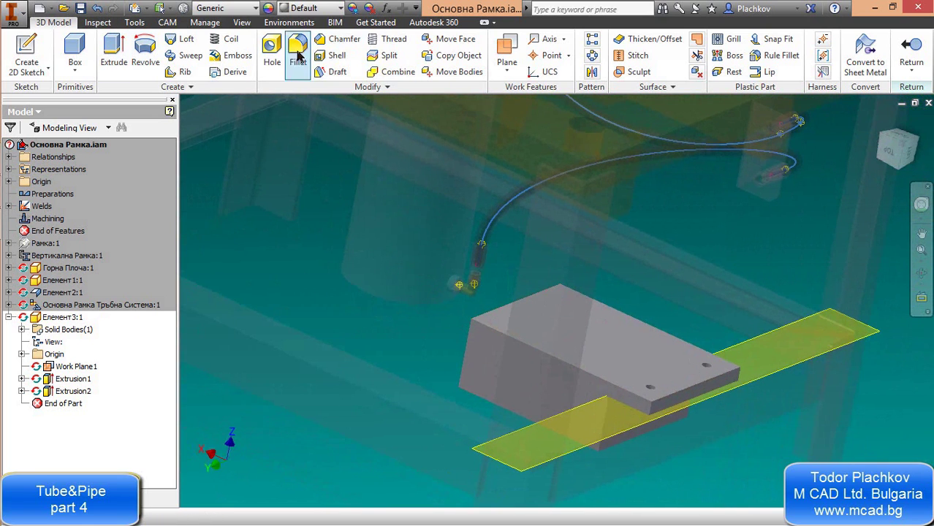
# Turn off Look at sketch plane on sketch creation in the application's sketch options
pyautogui.click(138, 22)
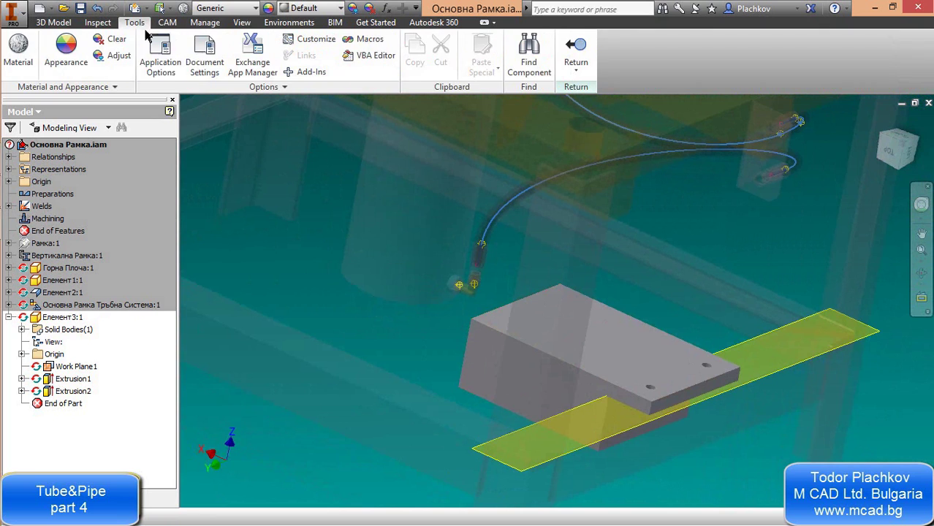
pyautogui.click(154, 73)
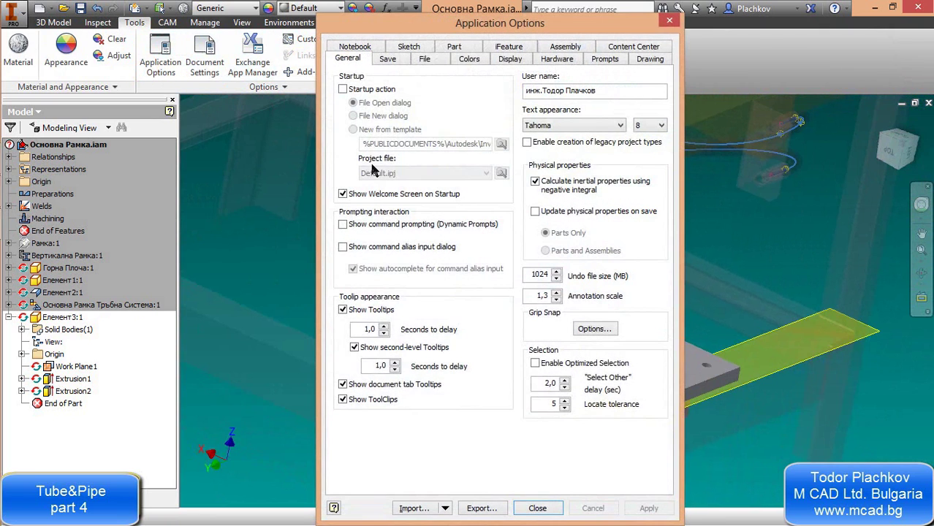
pyautogui.click(404, 48)
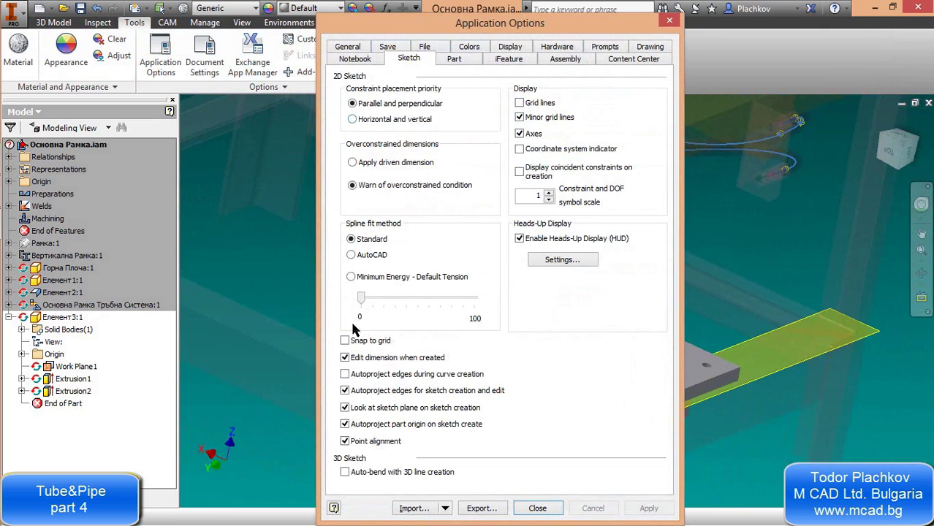
pyautogui.click(345, 408)
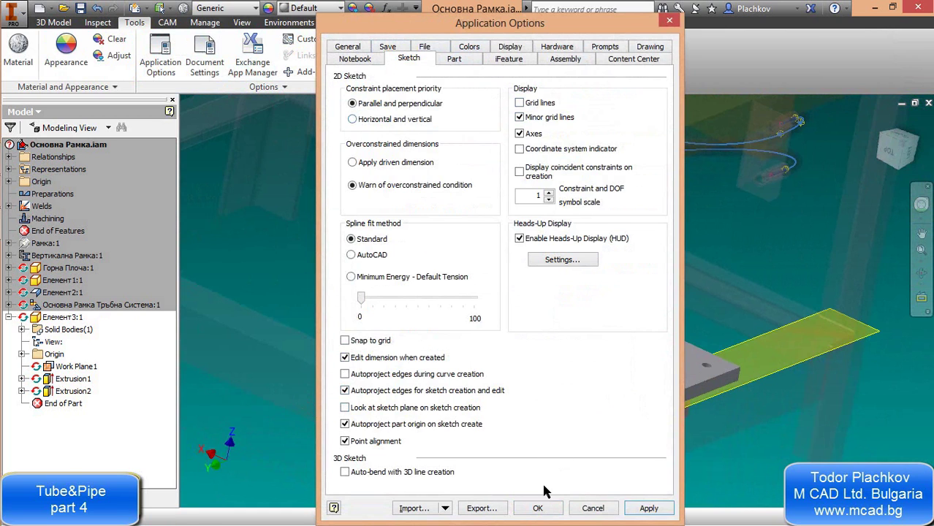
pyautogui.click(538, 508)
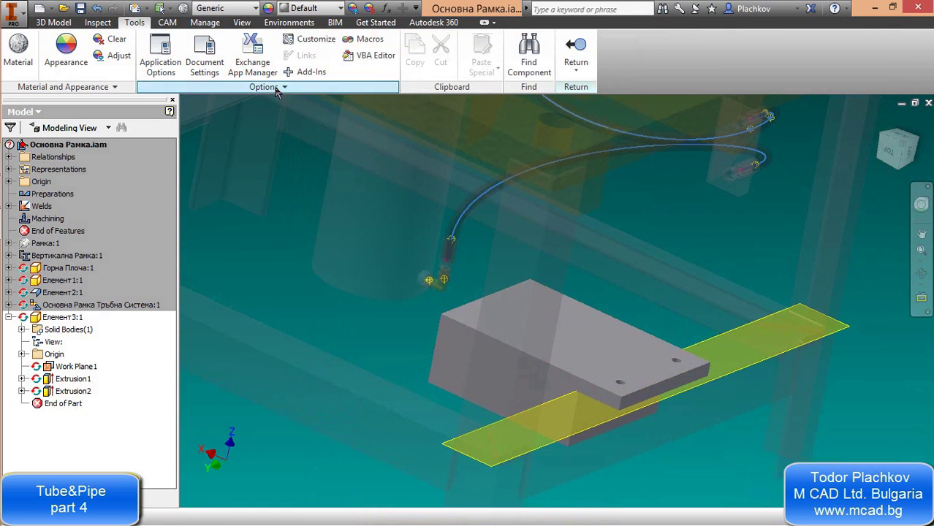
# Start a sketch on the stepped block's long side face and draw a 40 mm diameter circle near its lower edge
pyautogui.click(477, 348)
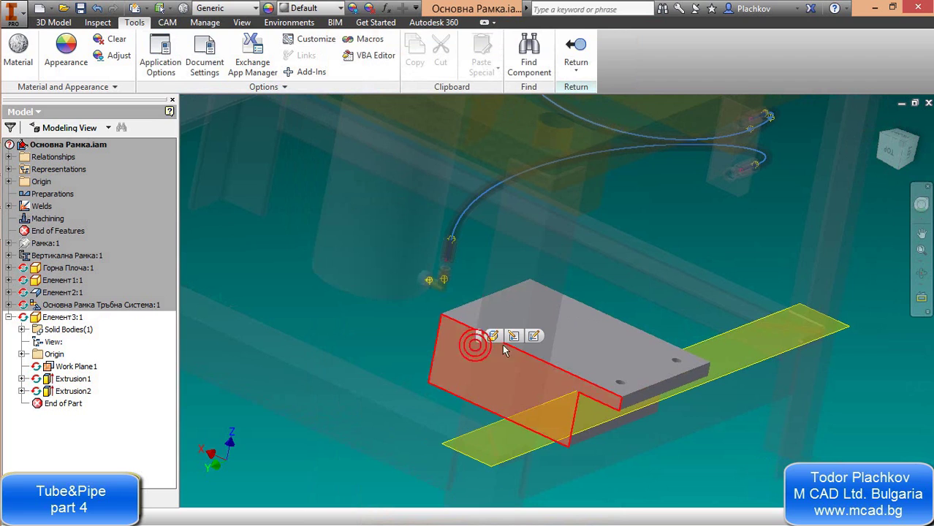
pyautogui.click(533, 336)
pyautogui.click(534, 336)
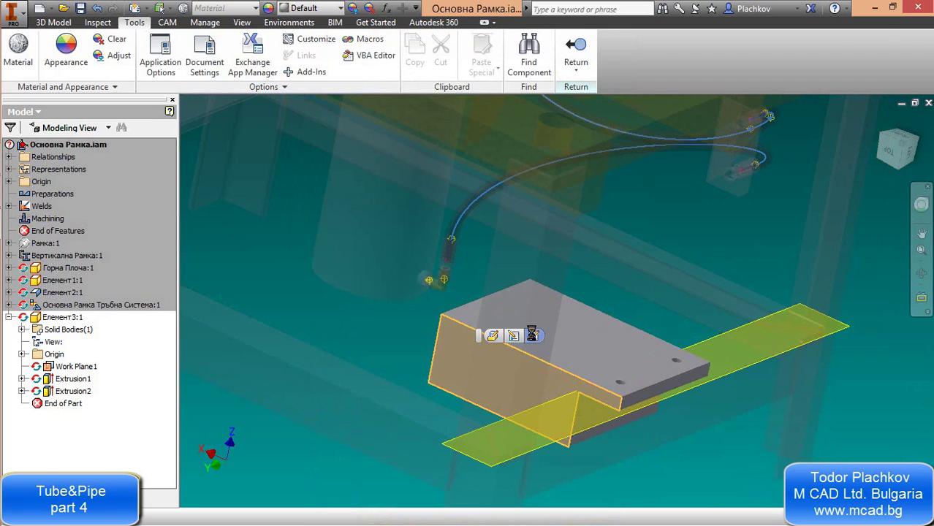
pyautogui.scroll(3, 489, 372)
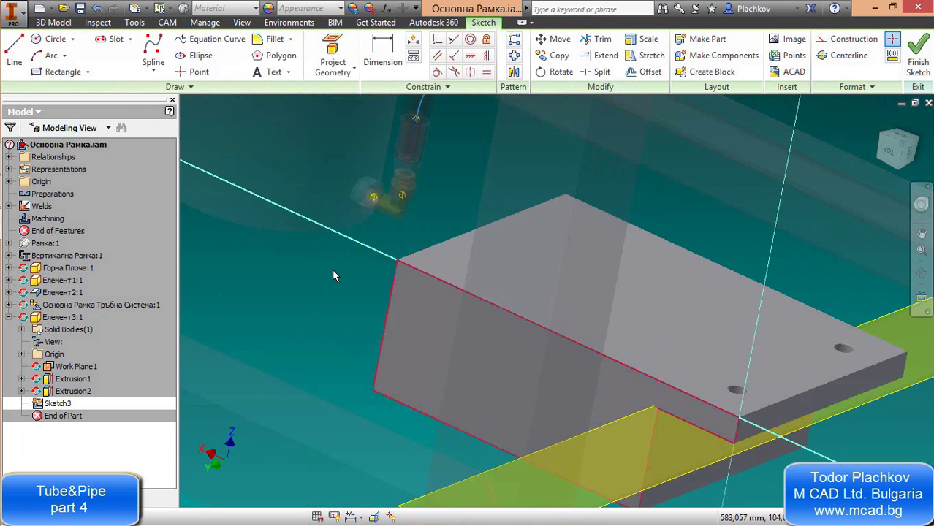
pyautogui.click(51, 39)
pyautogui.click(468, 413)
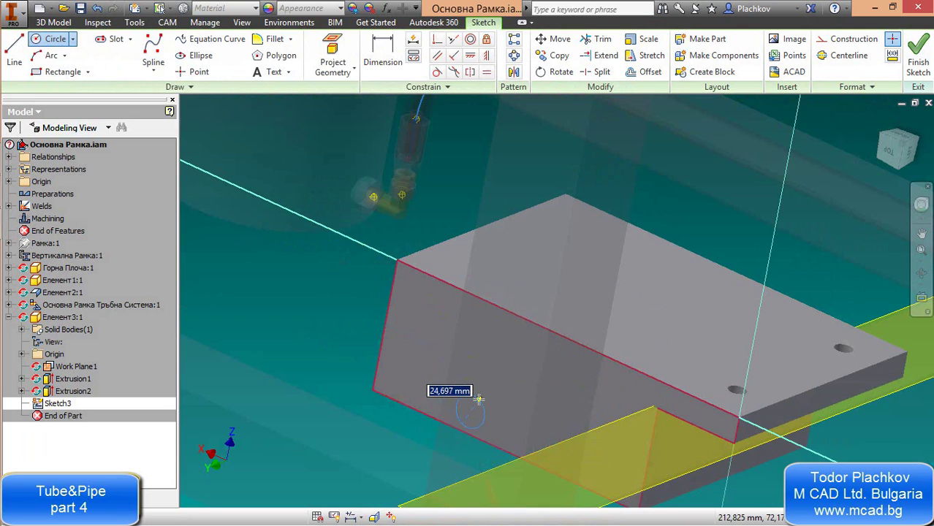
pyautogui.write('40')
pyautogui.press('Return')
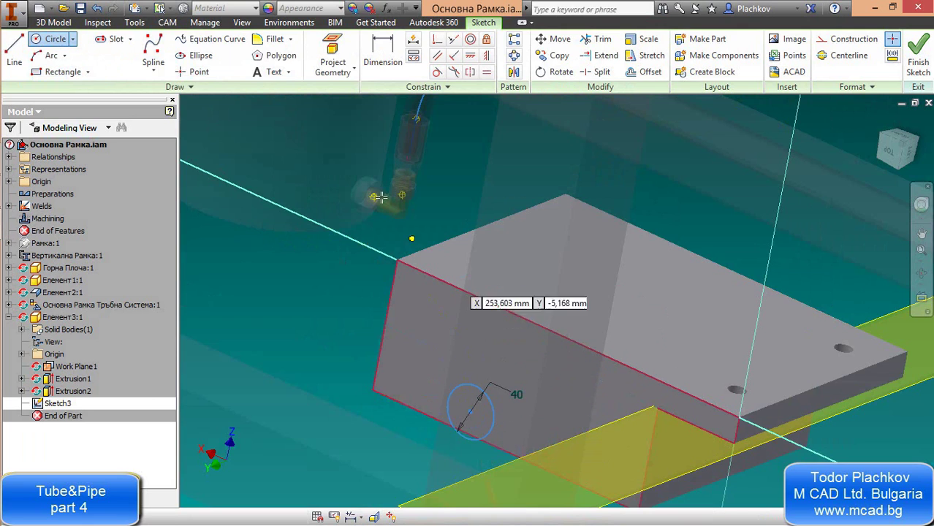
# Dimension the circle's centre 70 mm from the long upper edge of the side face
pyautogui.press('d')
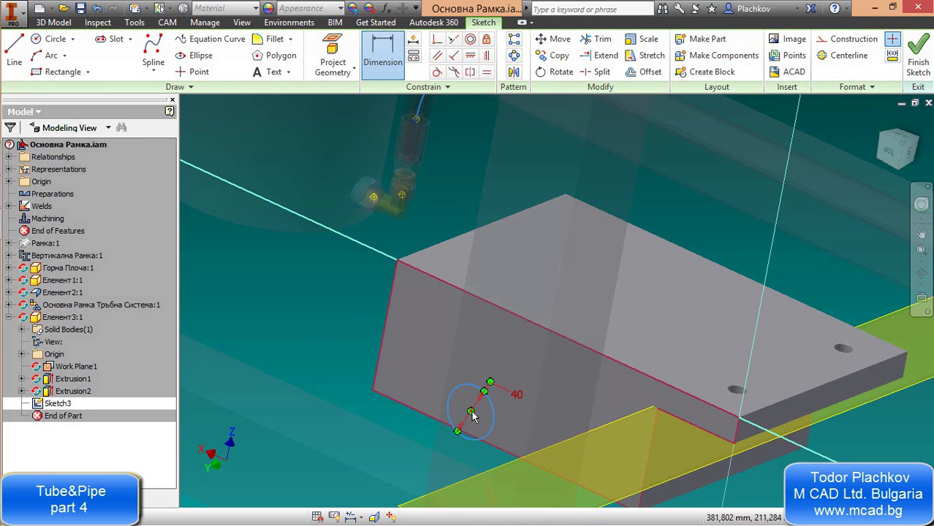
pyautogui.click(471, 413)
pyautogui.click(501, 308)
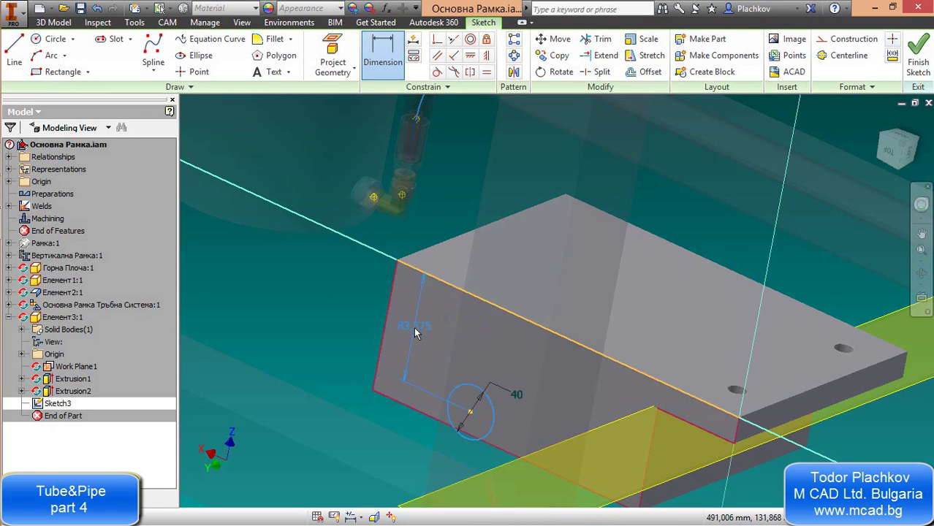
pyautogui.click(415, 333)
pyautogui.press('Return')
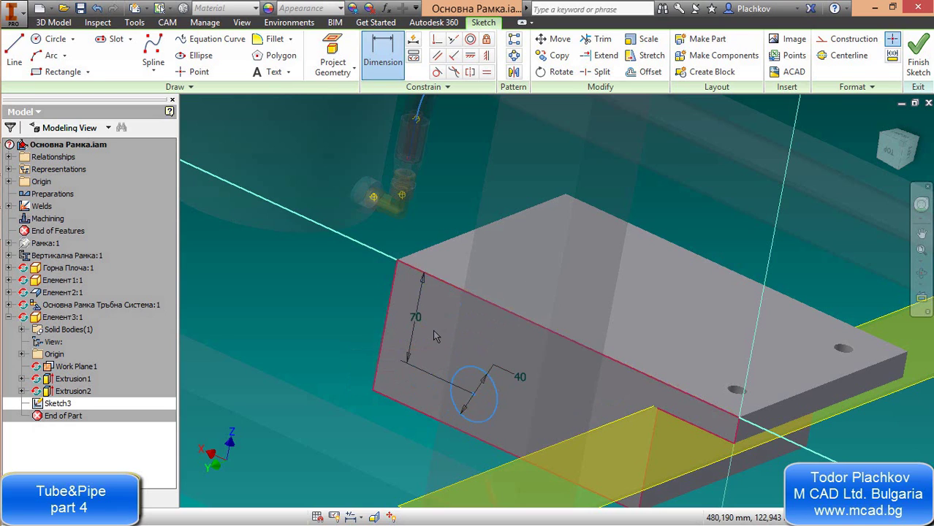
# Dimension the circle's centre 120 mm from the short end edge of the side face
pyautogui.click(385, 336)
pyautogui.click(479, 398)
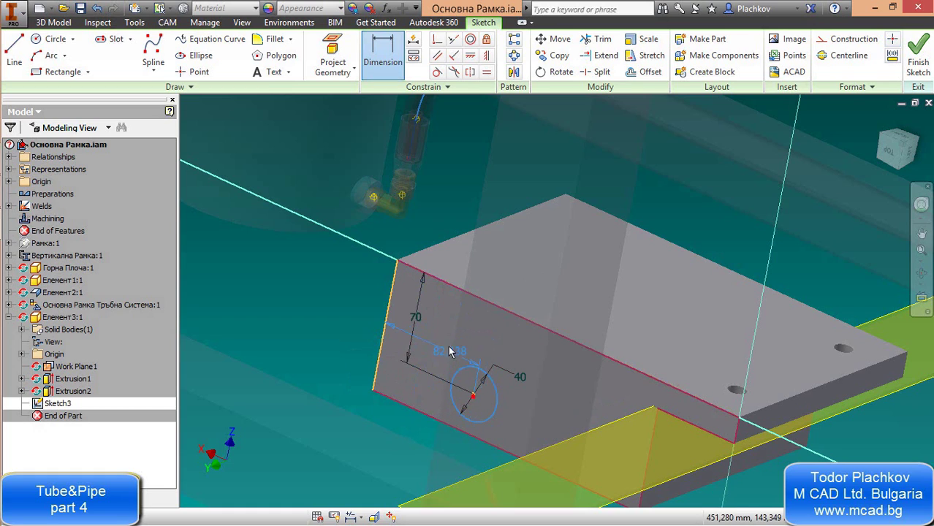
pyautogui.click(458, 354)
pyautogui.write('1')
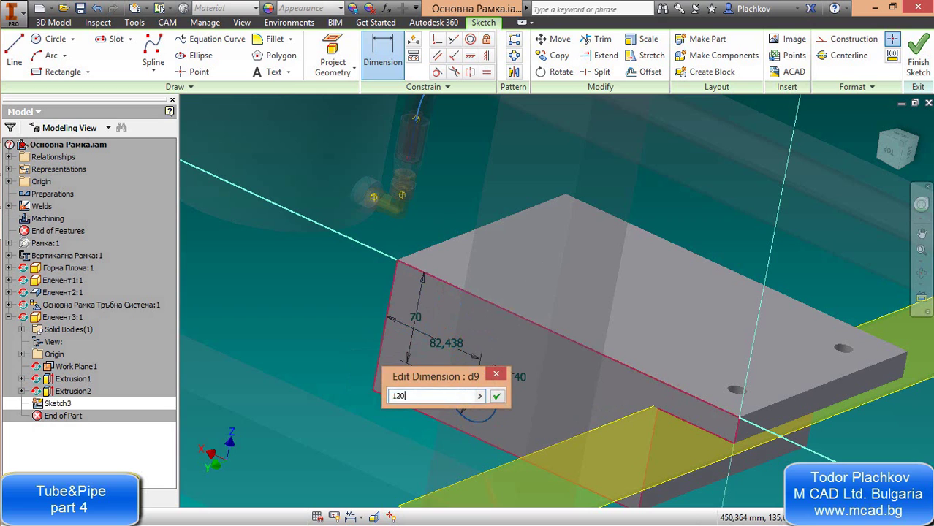
pyautogui.write('20')
pyautogui.press('Return')
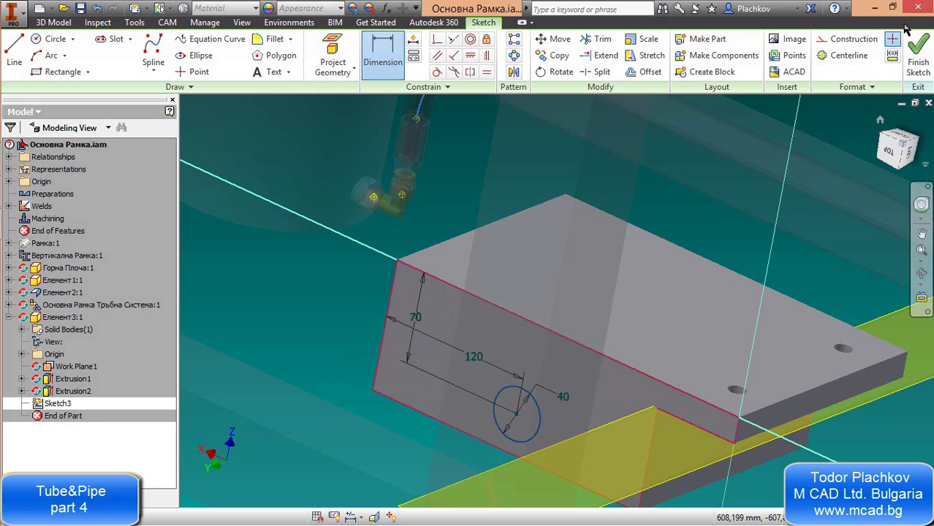
# Finish the sketch and extrude the 40 mm circle outward 20 mm as a joined boss on the block's side face
pyautogui.click(917, 52)
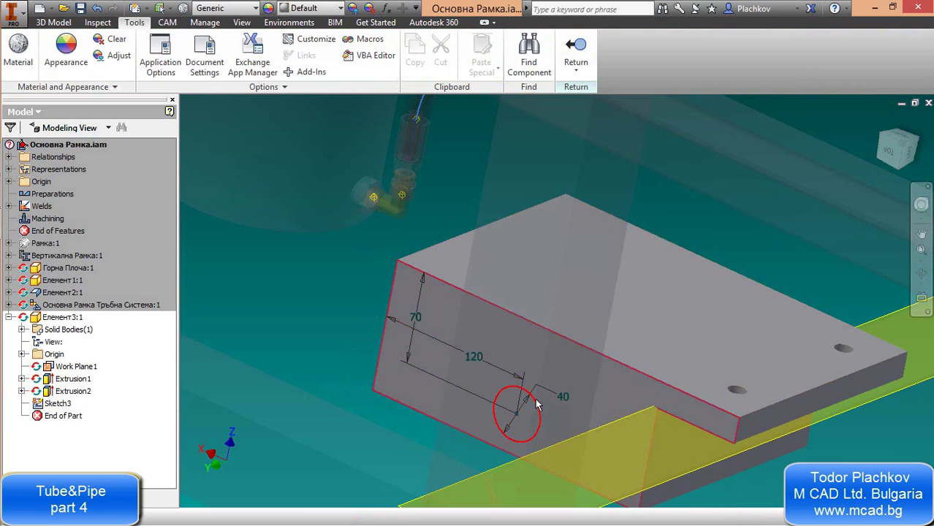
pyautogui.click(536, 406)
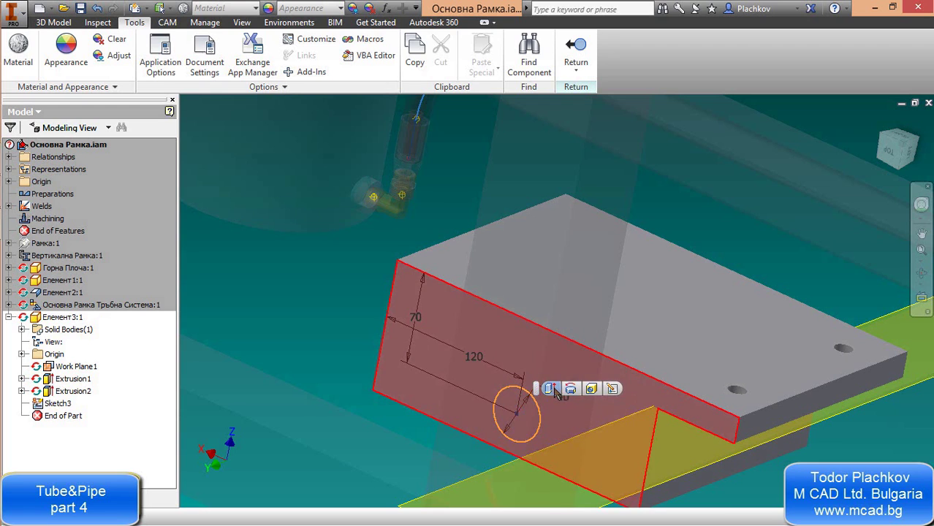
pyautogui.click(548, 394)
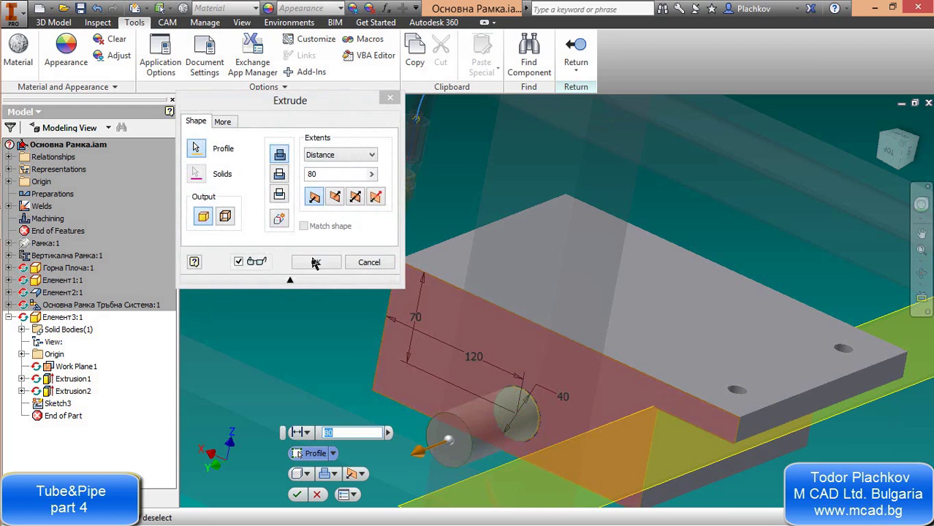
pyautogui.click(316, 172)
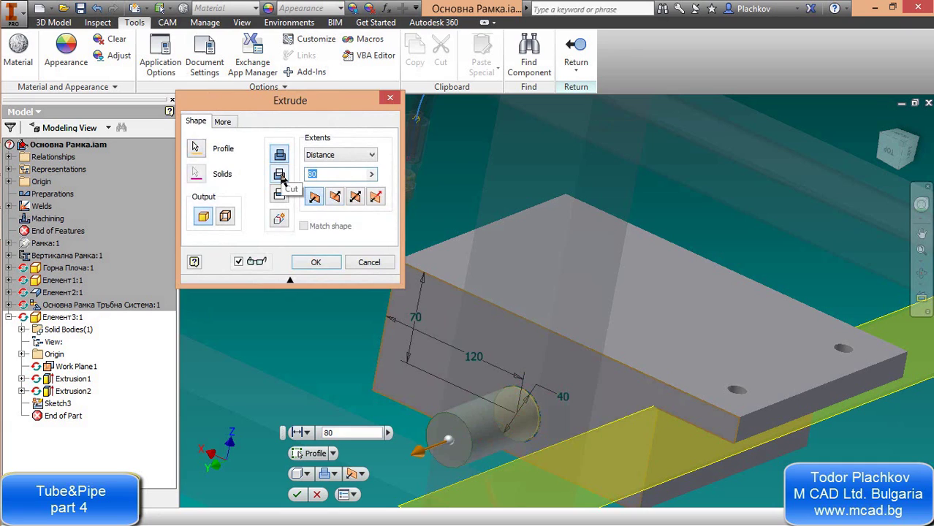
pyautogui.write('20')
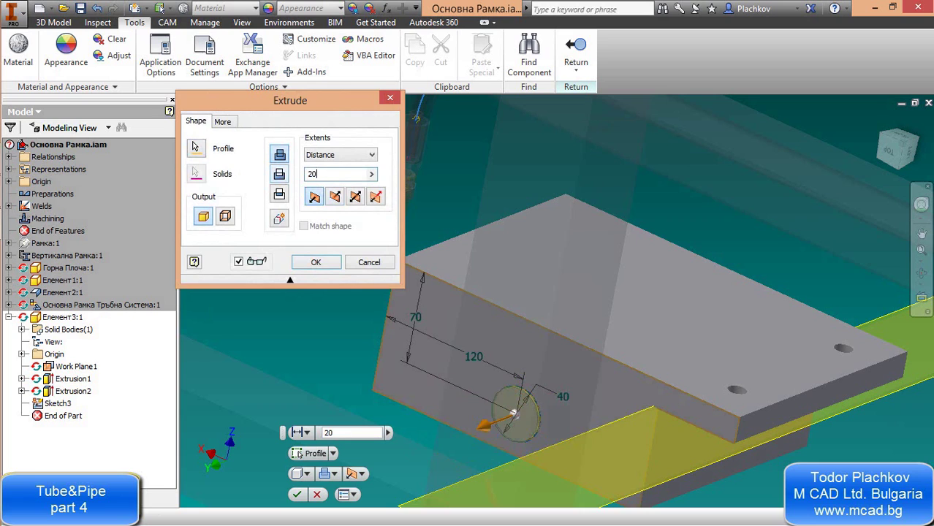
pyautogui.press('Return')
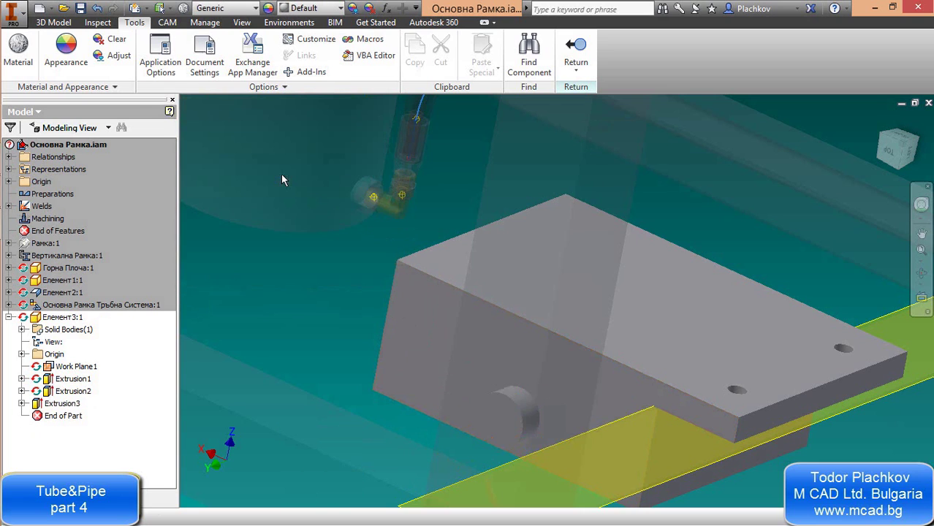
# Start a Hole feature with Concentric placement on the boss's end face, referenced to its circular edge
pyautogui.press('F4')
pyautogui.click(54, 22)
pyautogui.click(272, 55)
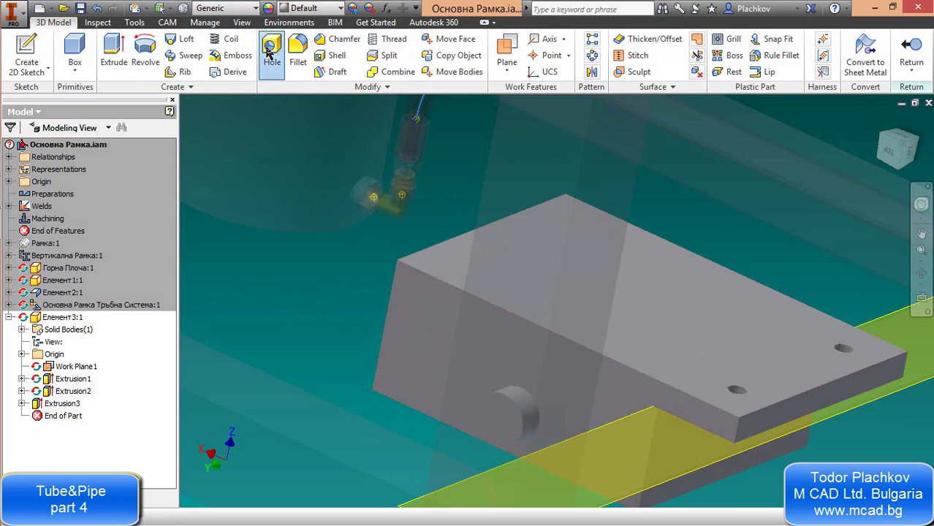
pyautogui.click(494, 411)
pyautogui.click(386, 331)
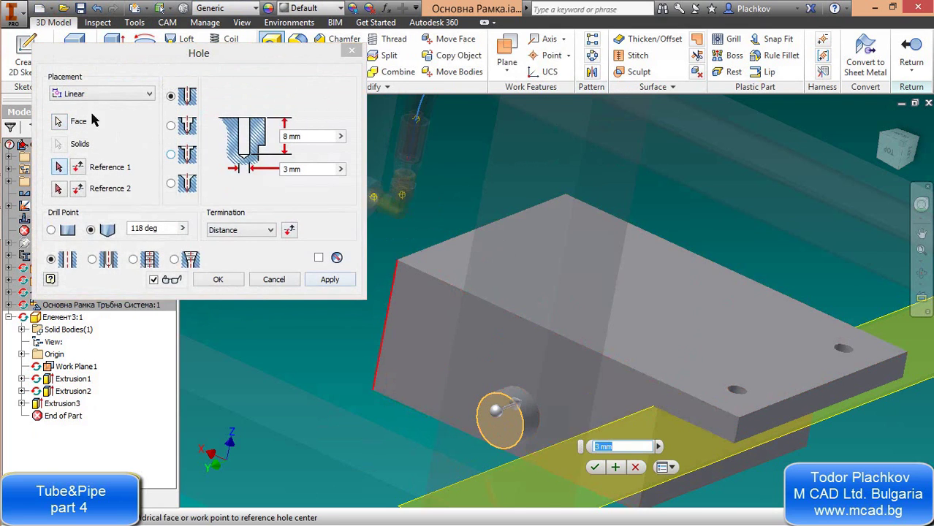
pyautogui.click(92, 95)
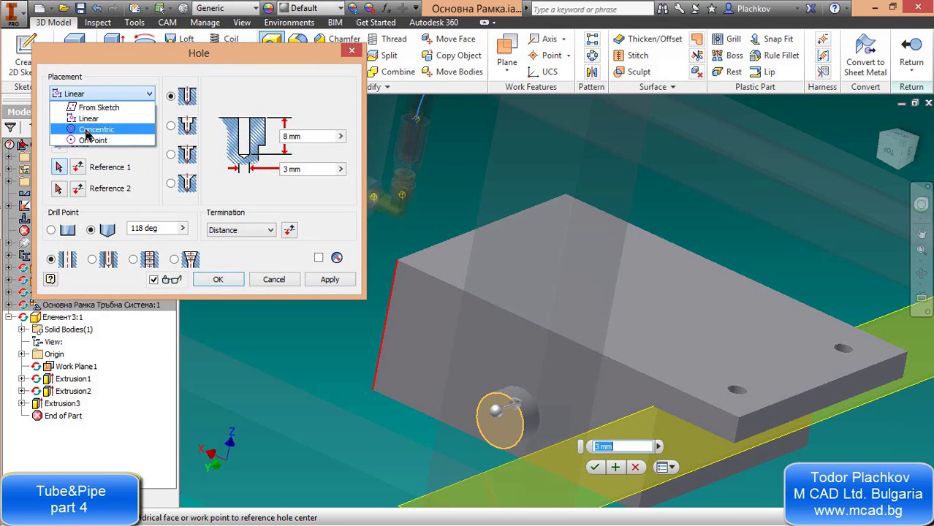
pyautogui.click(102, 129)
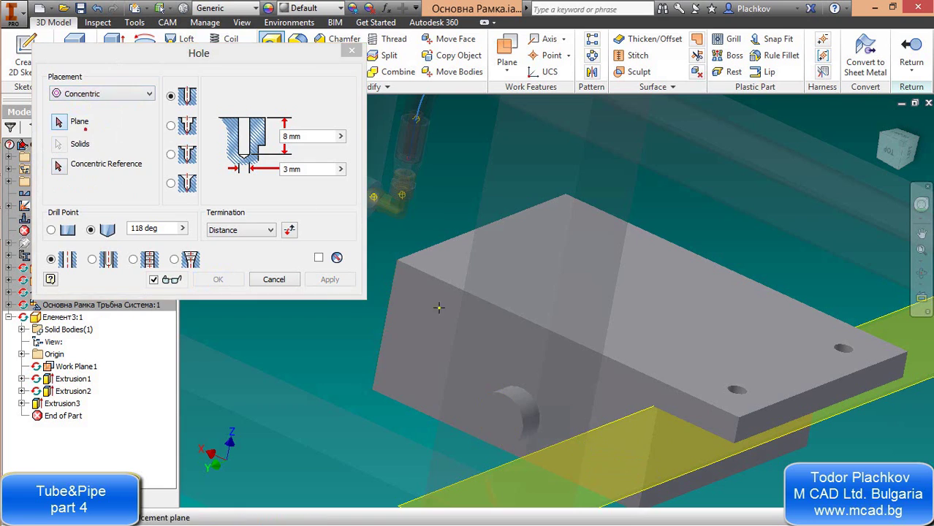
pyautogui.click(514, 408)
pyautogui.click(514, 408)
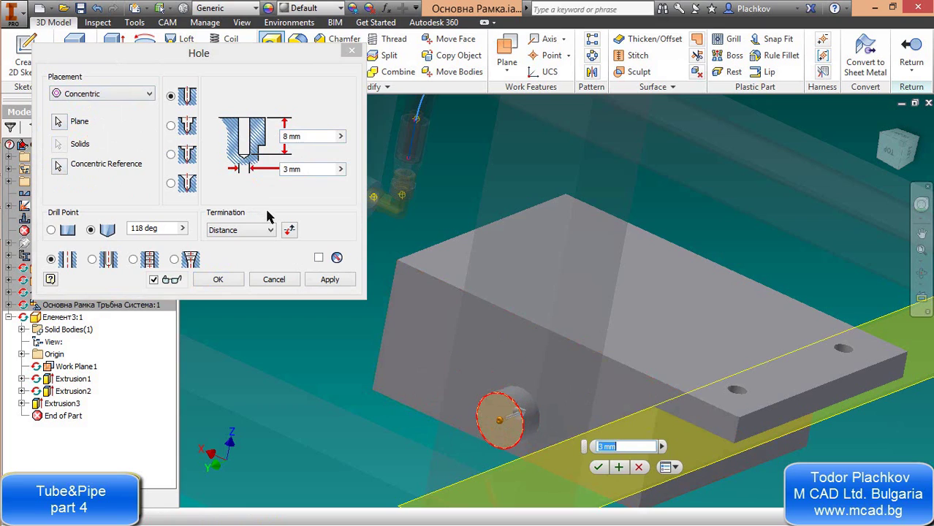
# Create the concentric boss hole as a simple hole with a 25 mm diameter and 20 mm depth
pyautogui.moveTo(316, 169); pyautogui.dragTo(278, 169)
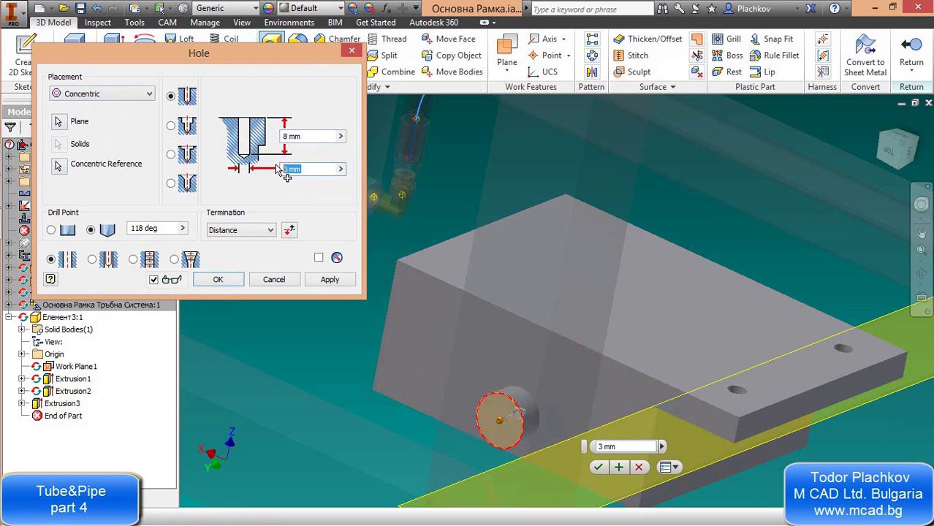
pyautogui.click(133, 260)
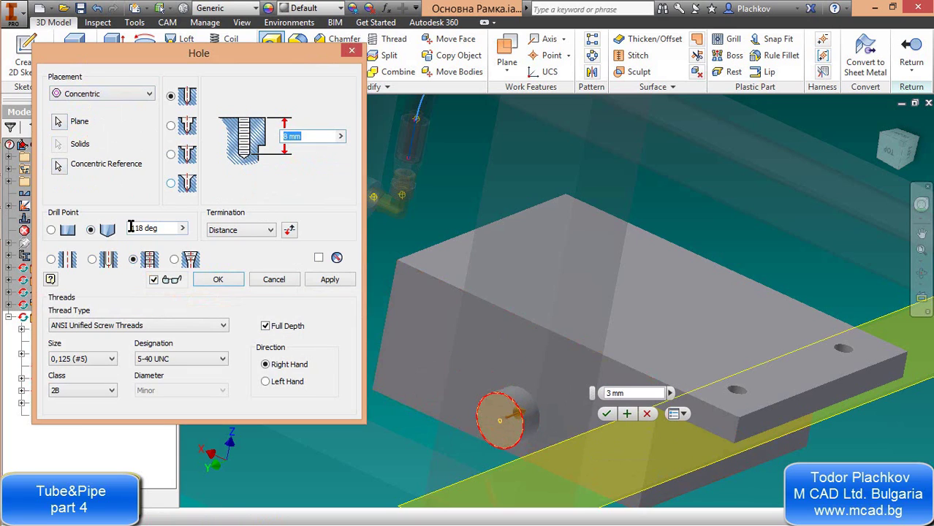
pyautogui.click(52, 261)
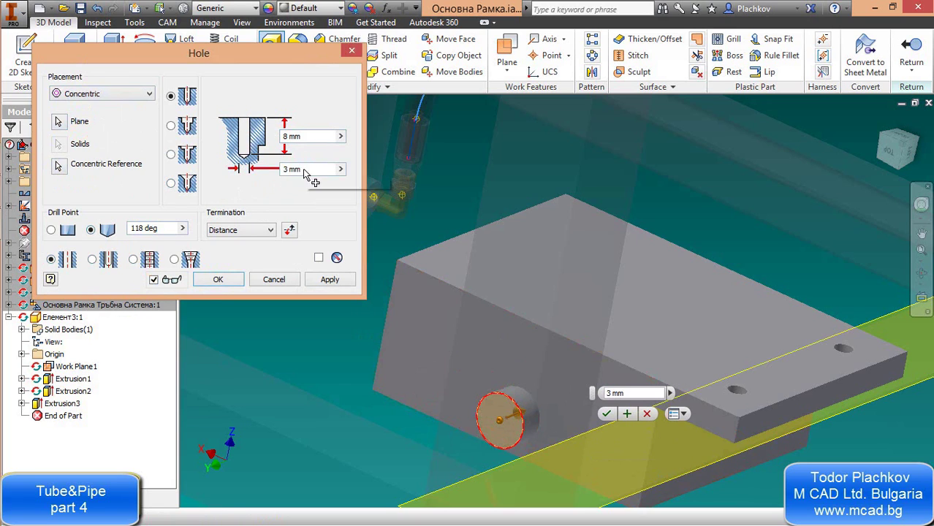
pyautogui.write('25')
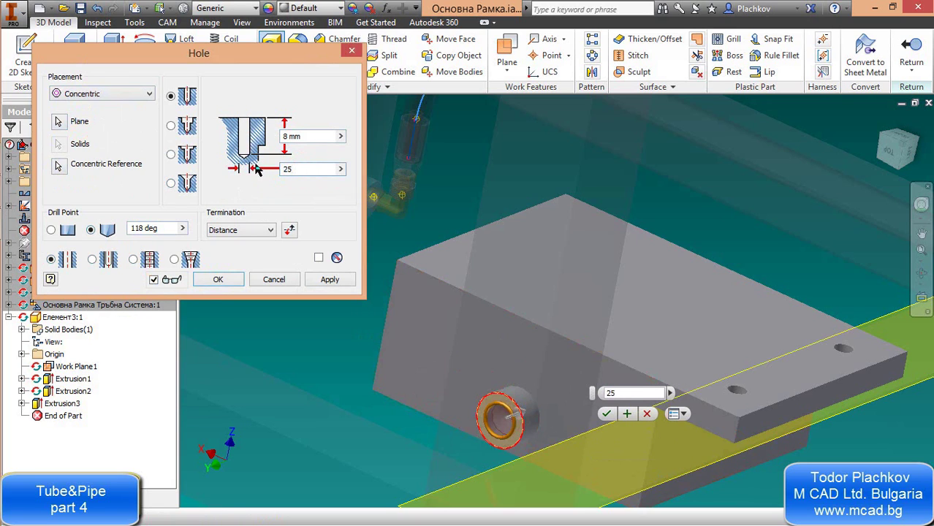
pyautogui.click(309, 134)
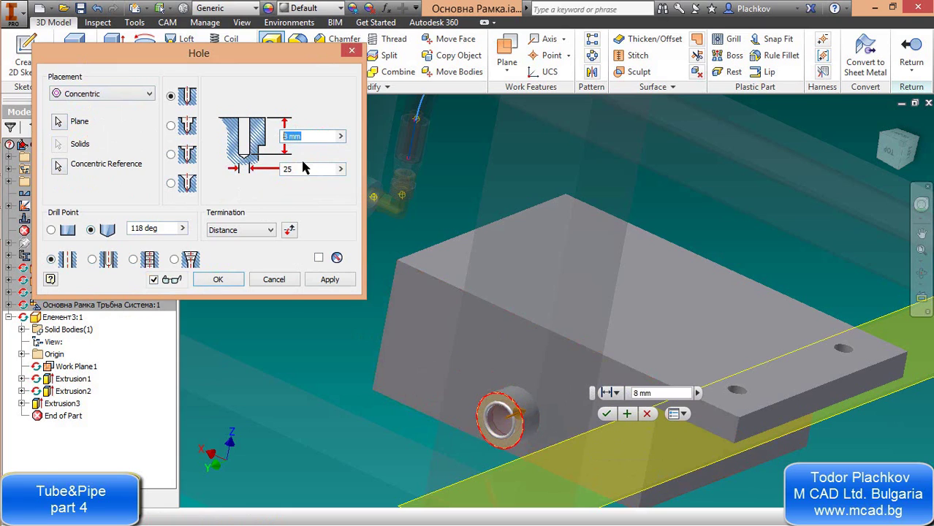
pyautogui.write('20')
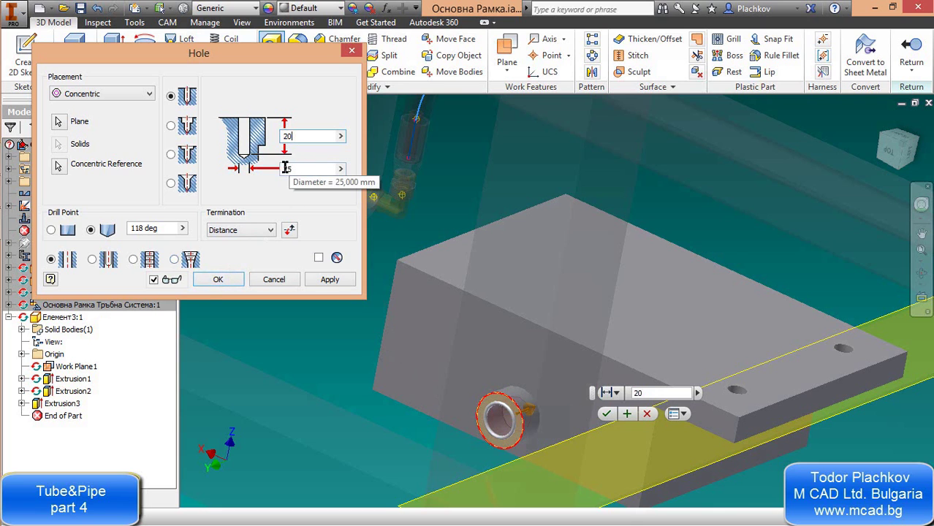
pyautogui.click(217, 283)
# Return to the top-level assembly and hide Work Plane1 of Елемент3
pyautogui.scroll(-4, 512, 295)
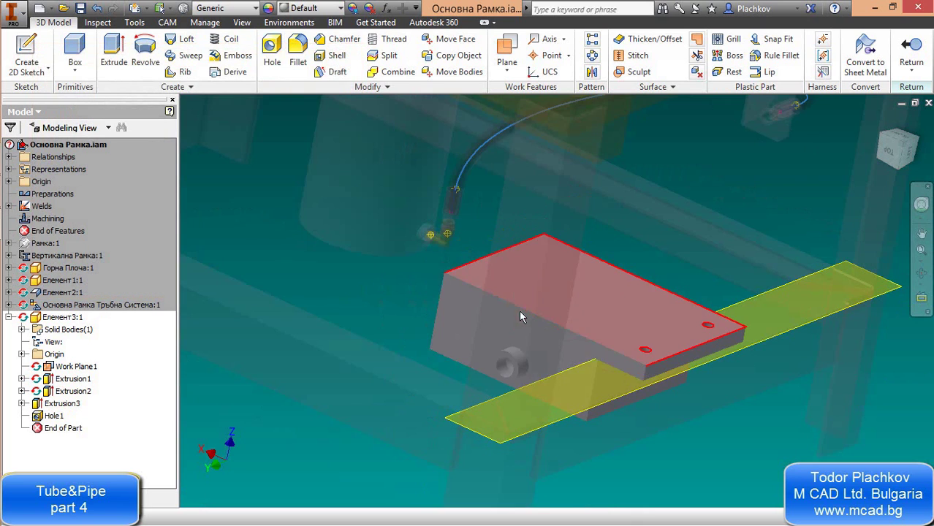
pyautogui.click(906, 45)
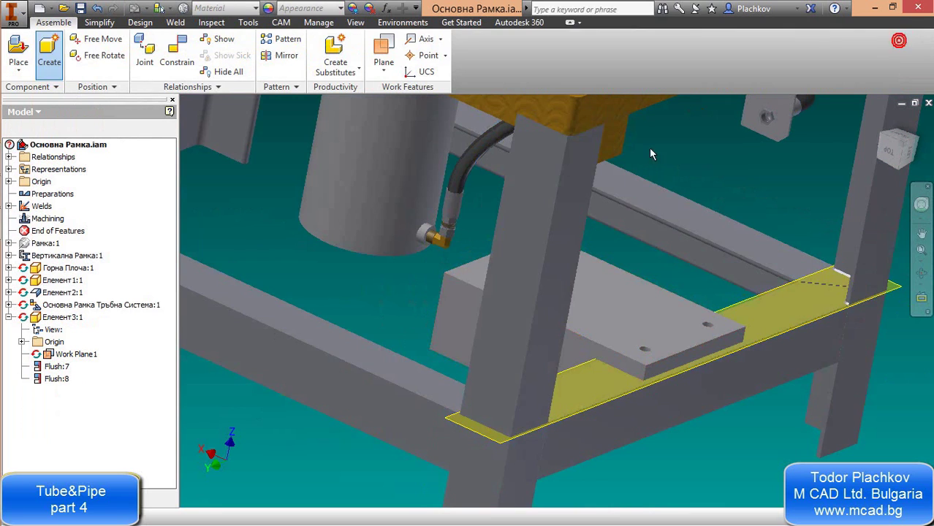
pyautogui.keyDown('shift'); pyautogui.moveTo(578, 322); pyautogui.dragTo(541, 362, button='middle'); pyautogui.keyUp('shift')
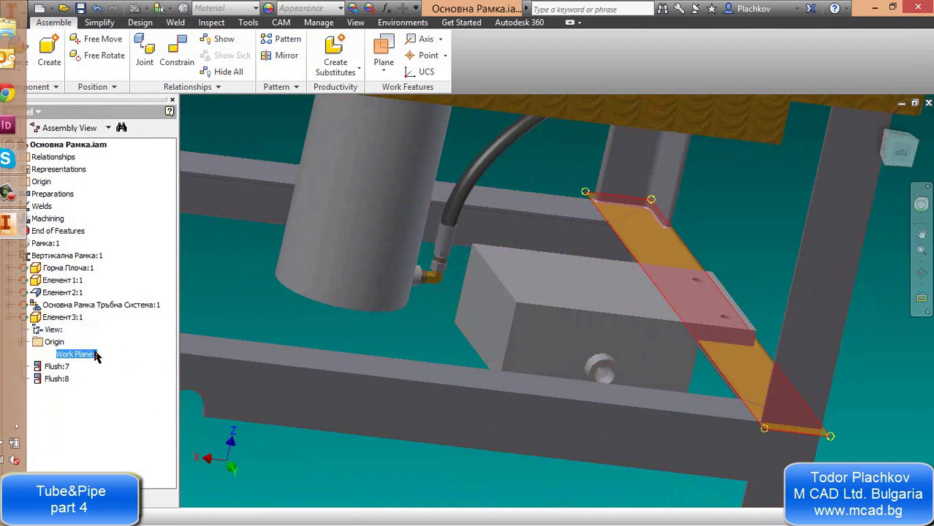
pyautogui.rightClick(82, 354)
pyautogui.click(123, 458)
# Set up a component mirror of Елемент3 using the block's long side face with the boss as the mirror plane
pyautogui.keyDown('shift'); pyautogui.moveTo(380, 390); pyautogui.dragTo(482, 315, button='middle'); pyautogui.keyUp('shift')
pyautogui.scroll(-5, 482, 315)
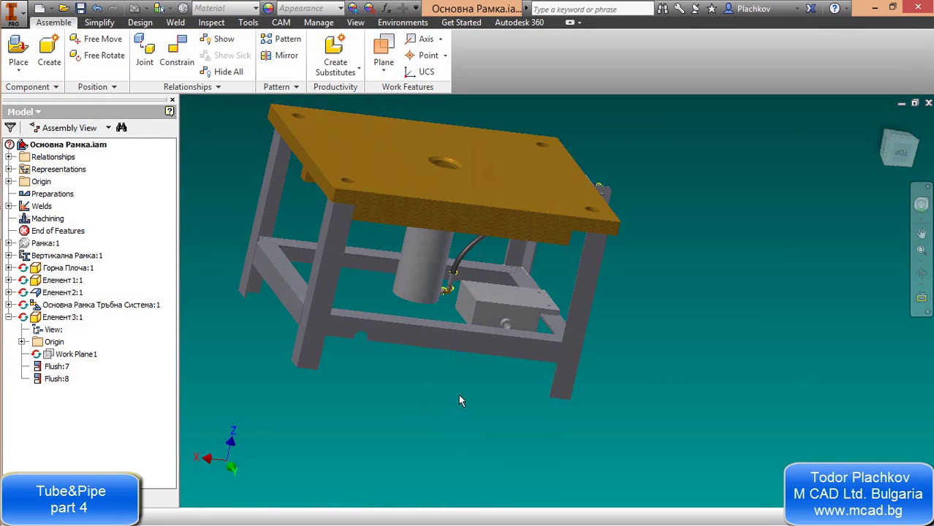
pyautogui.click(475, 315)
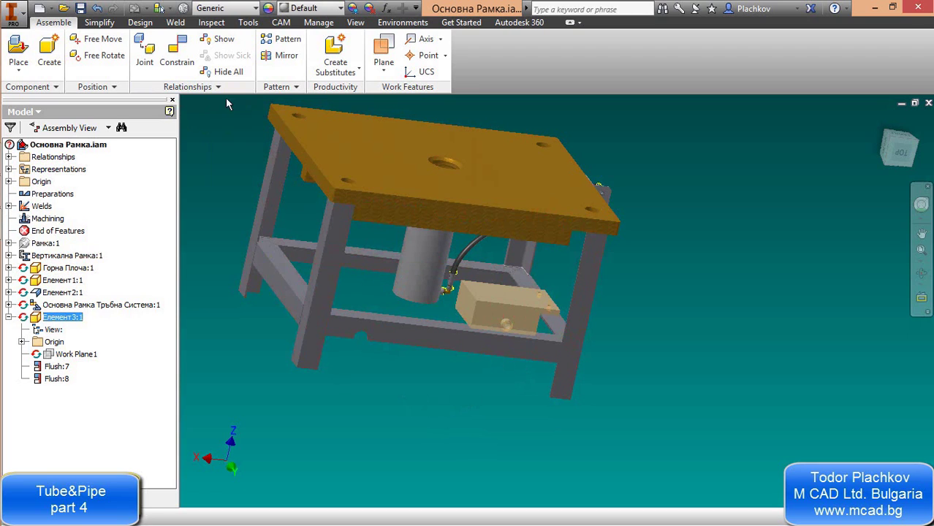
pyautogui.click(282, 58)
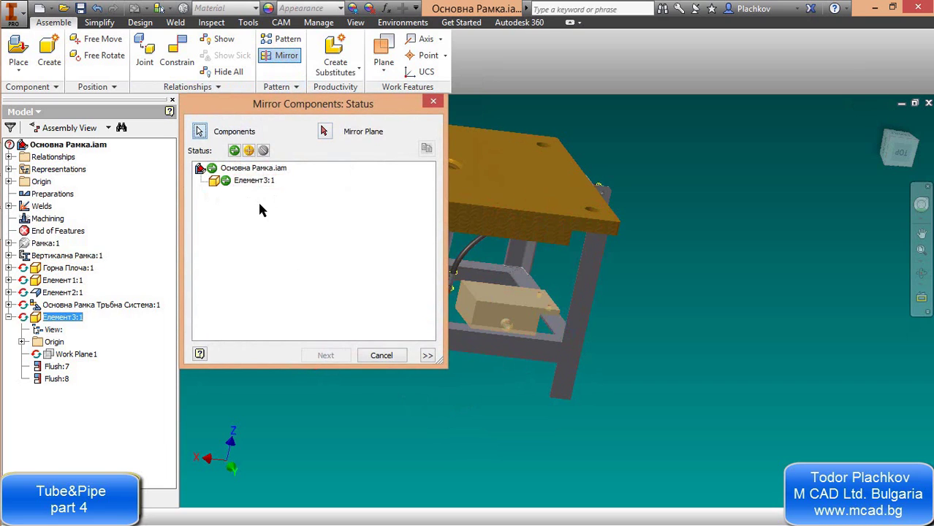
pyautogui.click(324, 132)
pyautogui.scroll(3, 480, 269)
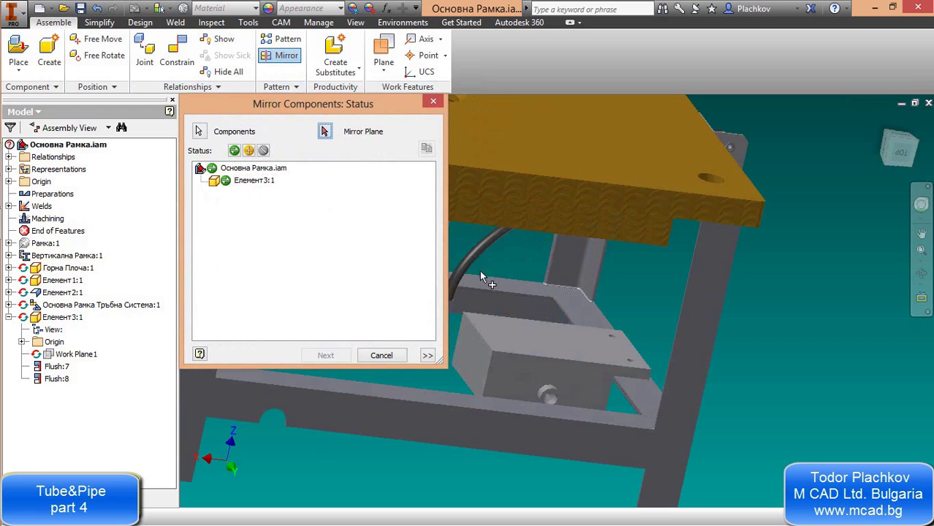
pyautogui.click(526, 379)
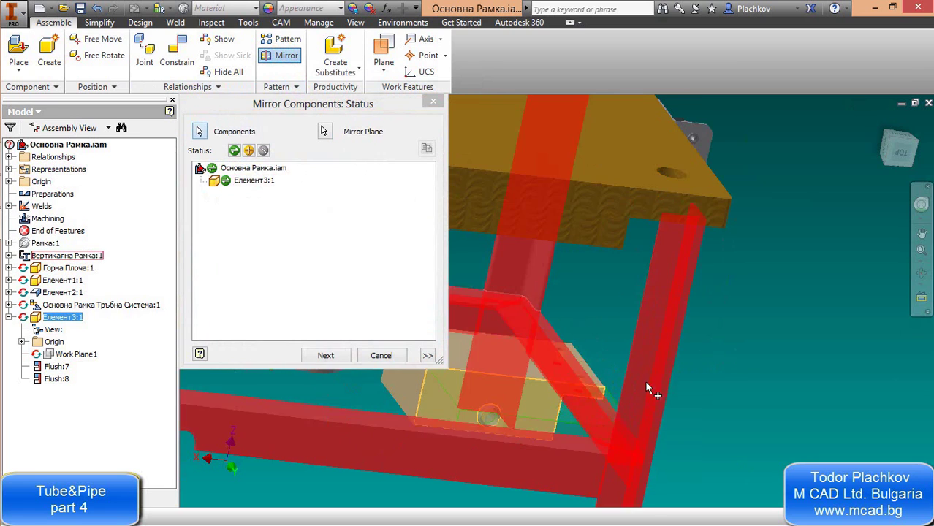
pyautogui.keyDown('shift'); pyautogui.moveTo(800, 331); pyautogui.dragTo(508, 421, button='middle'); pyautogui.keyUp('shift')
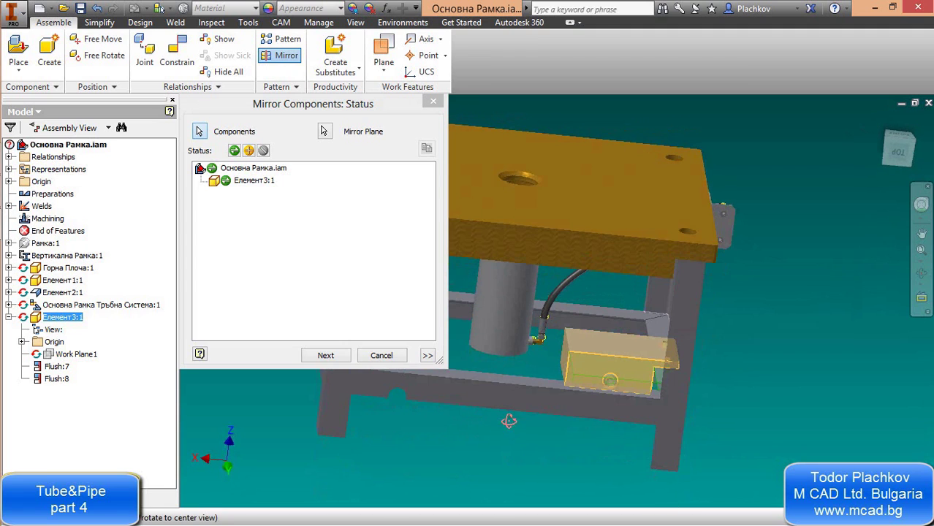
pyautogui.click(326, 355)
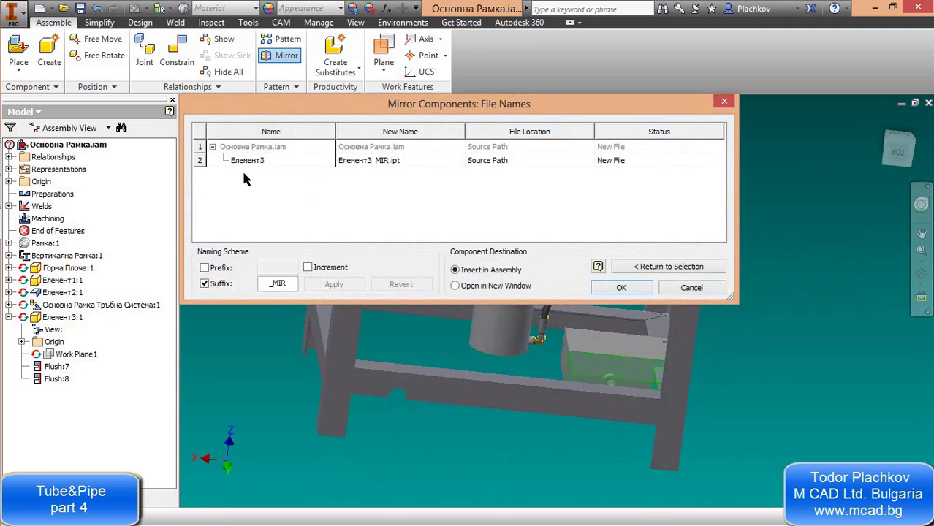
# Name the mirrored part file Елемент4.ipt without the _MIR suffix and insert it in the assembly
pyautogui.doubleClick(393, 160)
pyautogui.click(370, 161)
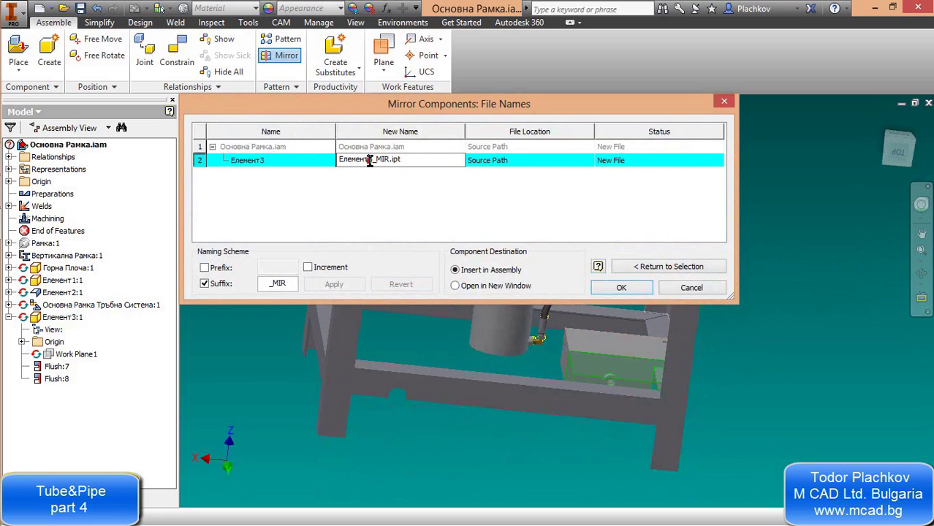
pyautogui.moveTo(368, 160); pyautogui.dragTo(384, 160)
pyautogui.write('4')
pyautogui.click(212, 284)
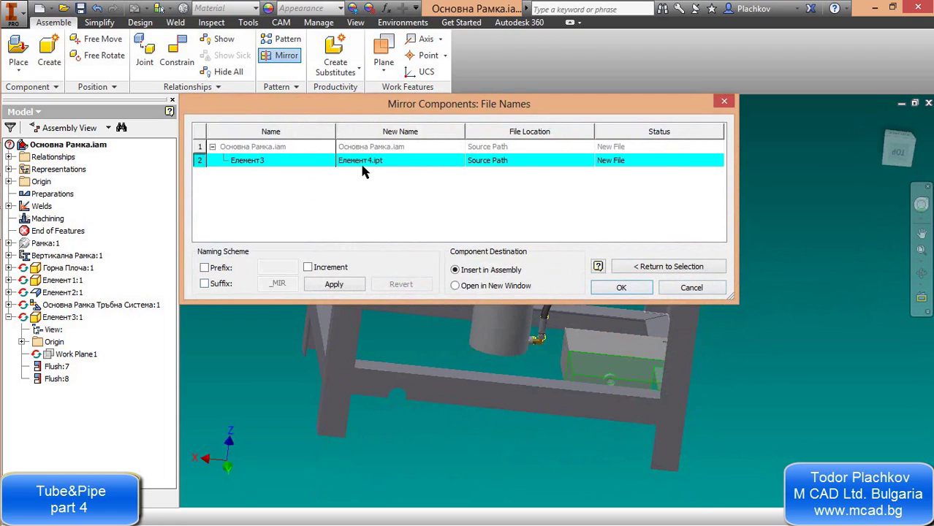
pyautogui.click(619, 289)
# Move the mirrored Елемент4 out of the frame into the open space beside it
pyautogui.scroll(3, 621, 380)
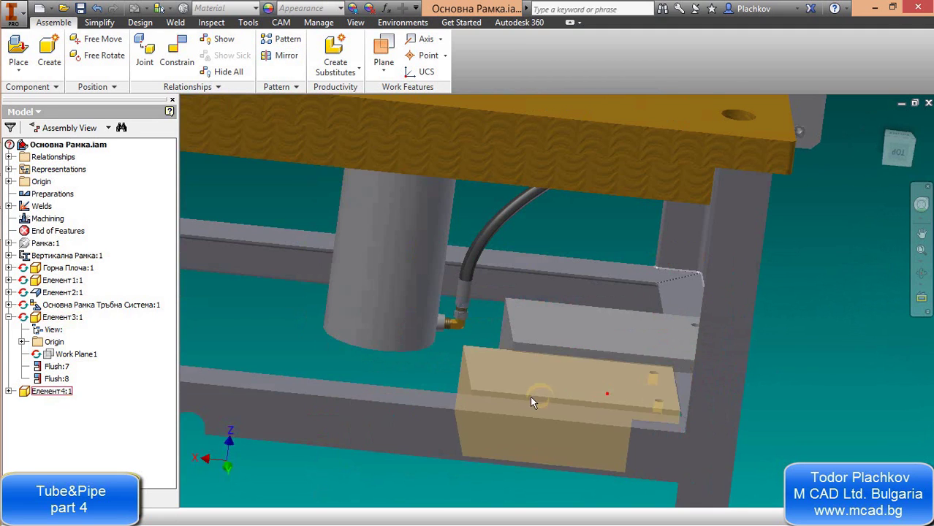
pyautogui.click(482, 385)
pyautogui.scroll(-3, 481, 385)
pyautogui.moveTo(494, 378); pyautogui.dragTo(790, 372)
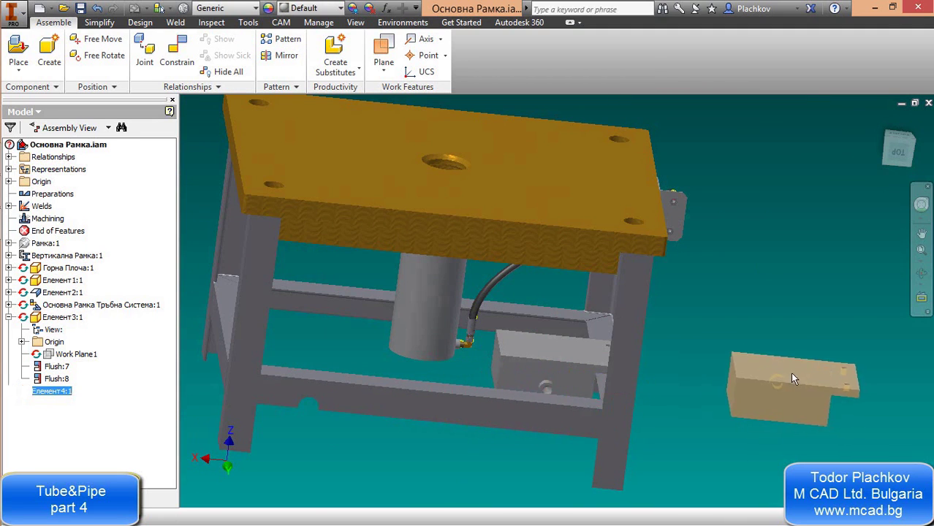
# Set the assembly's visual style to Shaded with Edges
pyautogui.scroll(5, 736, 325)
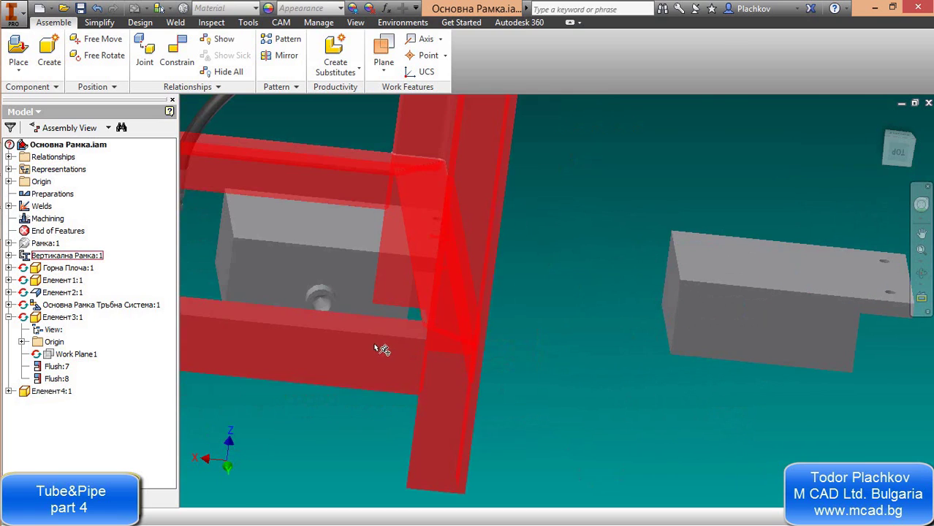
pyautogui.scroll(-3, 597, 357)
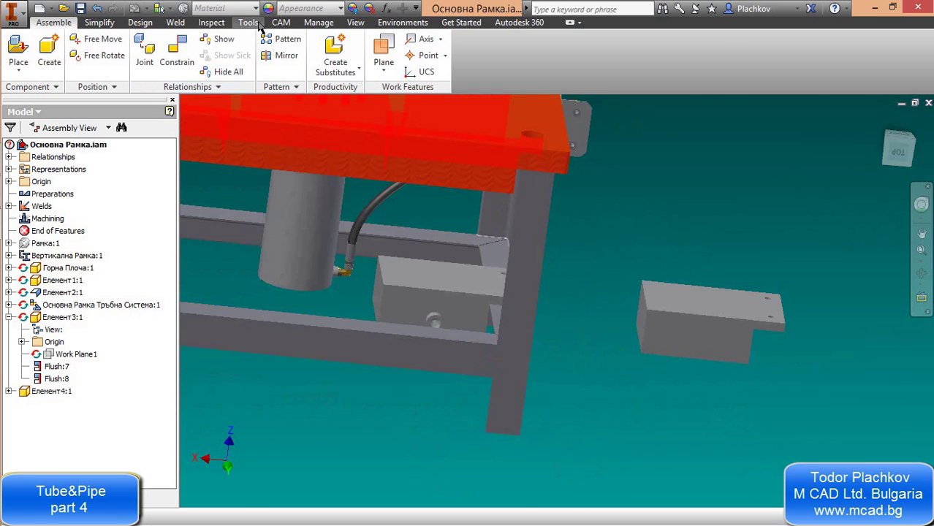
pyautogui.click(355, 23)
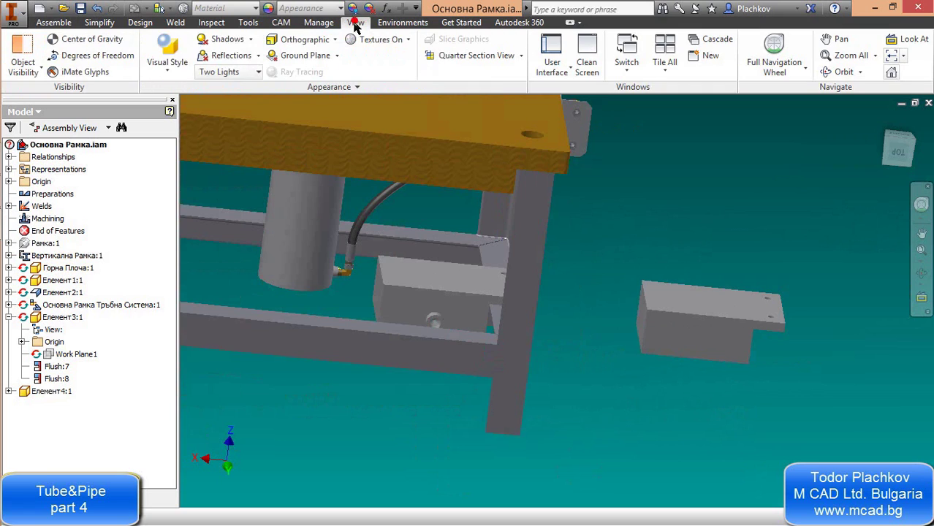
pyautogui.click(178, 74)
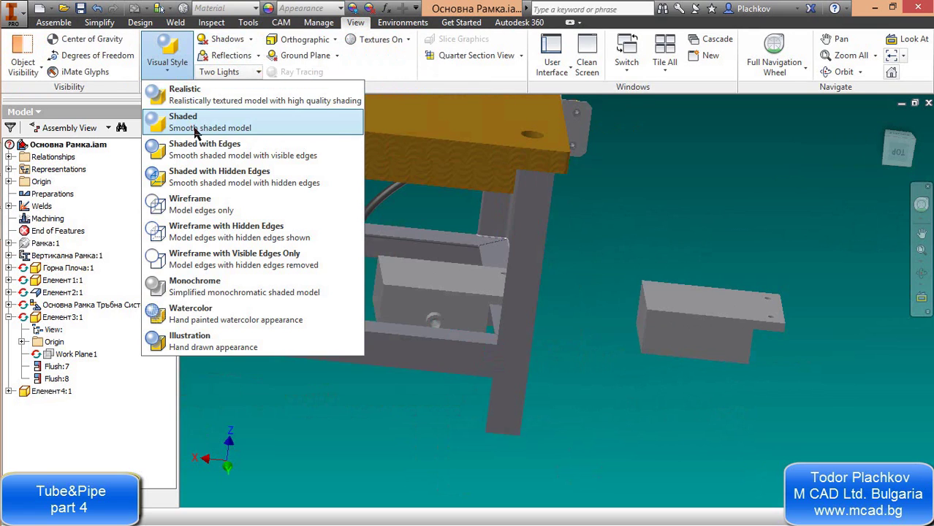
pyautogui.click(237, 165)
# Apply a zero-offset Mate constraint between Елемент4's end face below the lip and the outer side face of the lower frame beam
pyautogui.moveTo(604, 215); pyautogui.dragTo(541, 199, button='middle')
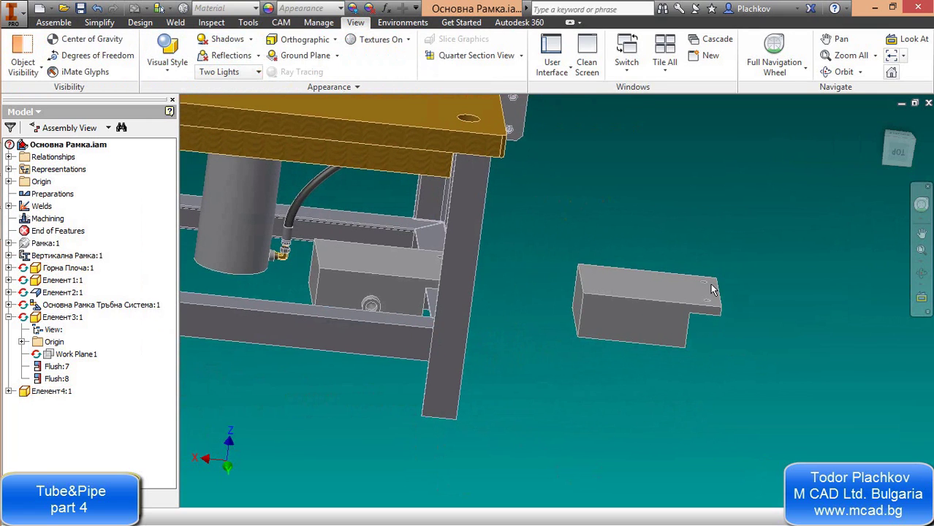
pyautogui.keyDown('shift'); pyautogui.moveTo(673, 329); pyautogui.dragTo(580, 287, button='middle'); pyautogui.keyUp('shift')
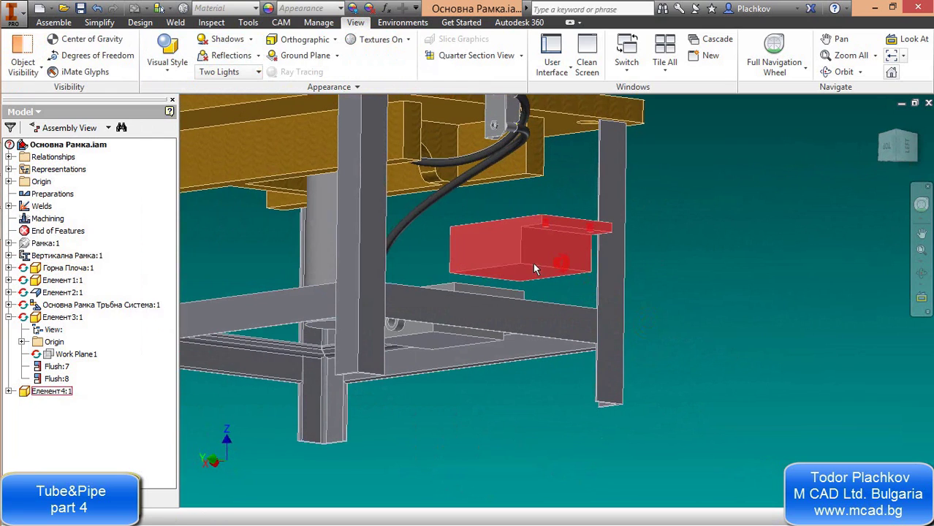
pyautogui.press('c')
pyautogui.click(559, 254)
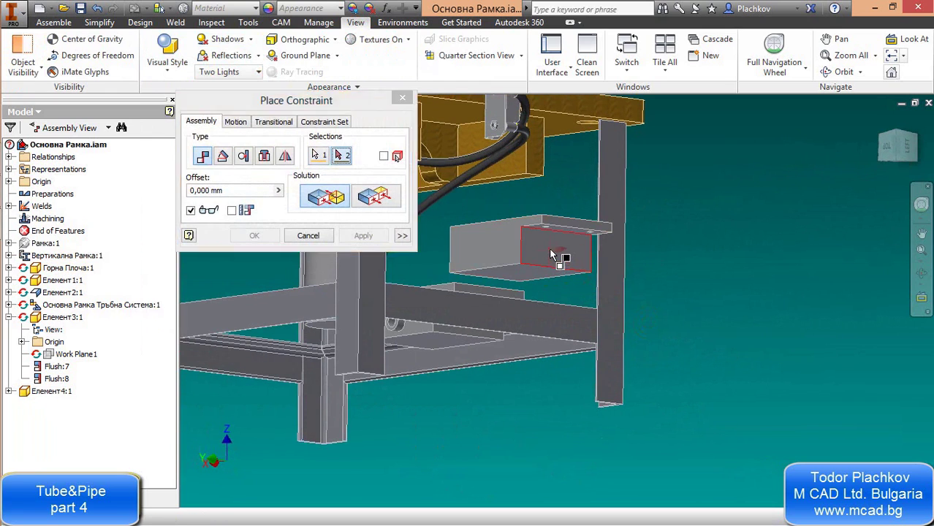
pyautogui.click(292, 303)
pyautogui.click(363, 235)
# Mate the underside of Елемент4's lip to the top face of the lower frame beam with 0 mm offset
pyautogui.scroll(5, 366, 322)
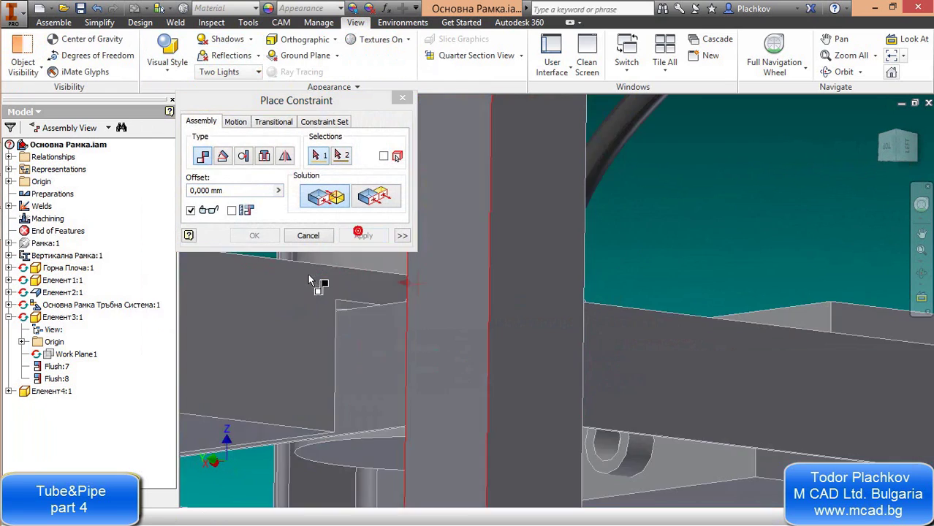
pyautogui.click(377, 336)
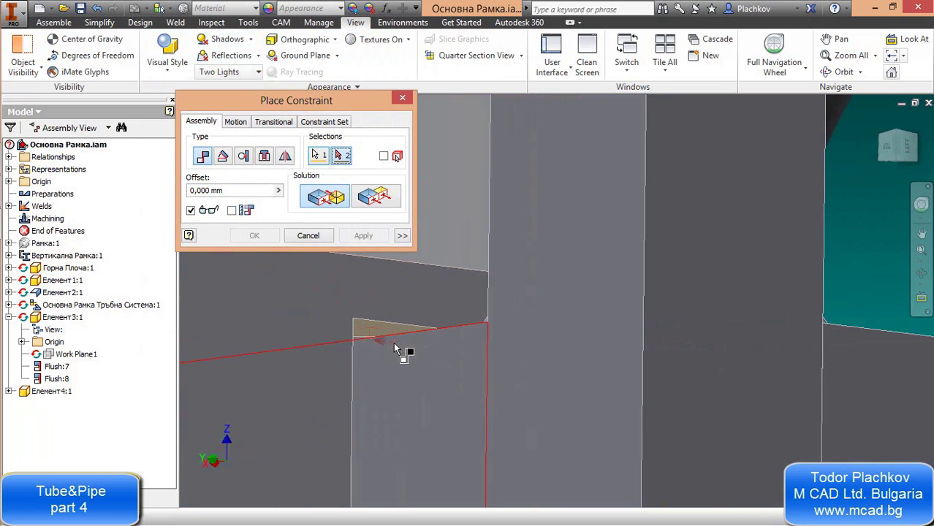
pyautogui.moveTo(395, 347)
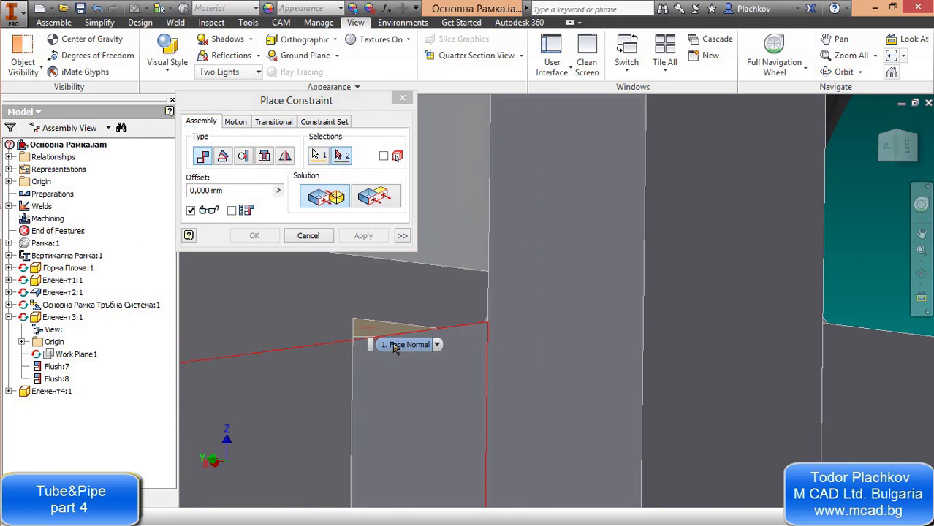
pyautogui.click(436, 345)
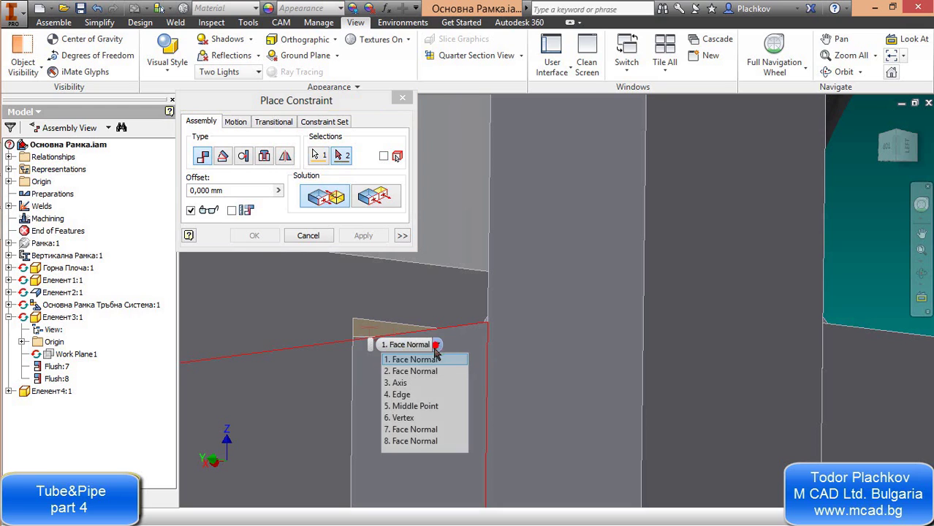
pyautogui.click(420, 372)
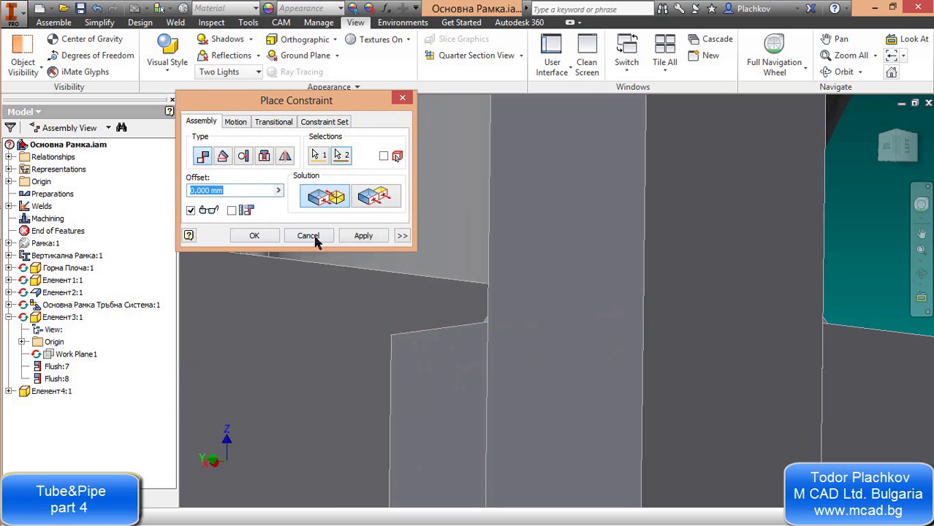
pyautogui.click(359, 237)
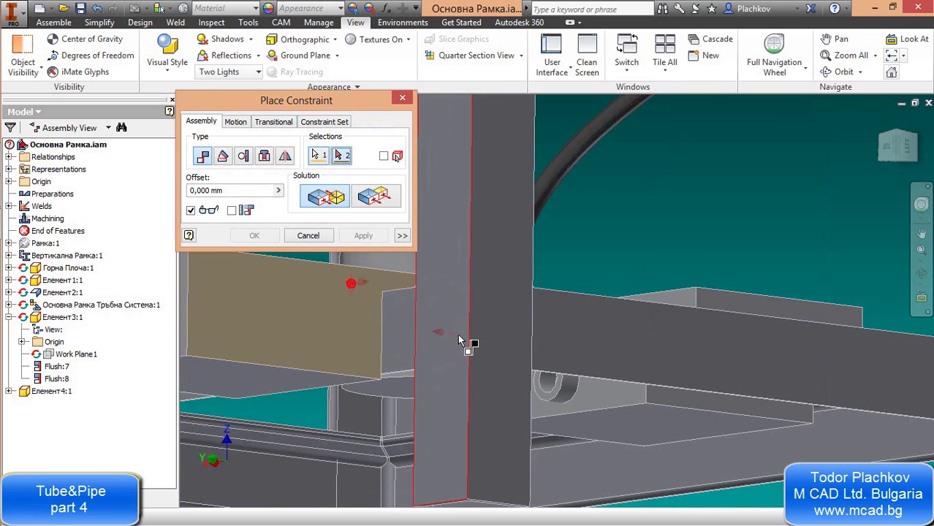
# Mate Елемент4's long side face opposite the boss to the narrow edge face of the frame leg, finishing the constraint placement
pyautogui.press('F4')
pyautogui.moveTo(453, 281); pyautogui.dragTo(586, 296)
pyautogui.scroll(-5, 596, 332)
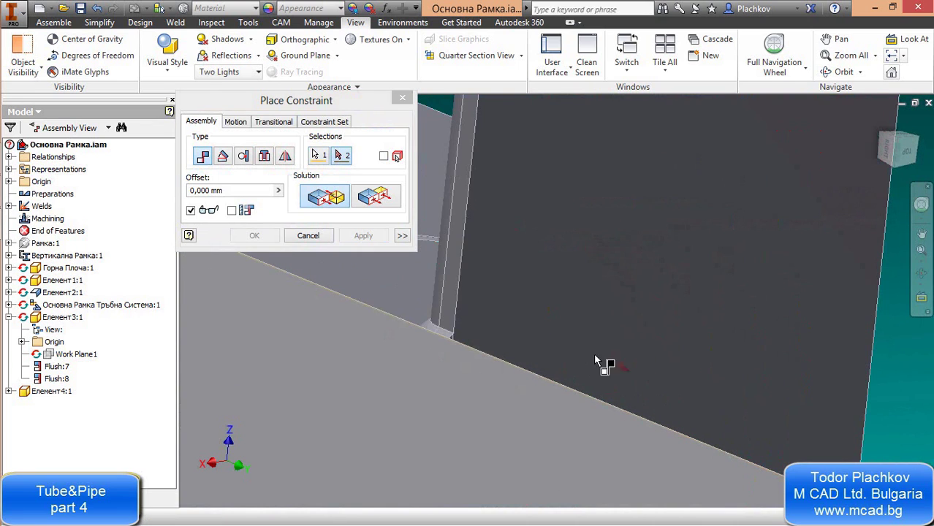
pyautogui.click(455, 311)
pyautogui.scroll(4, 449, 309)
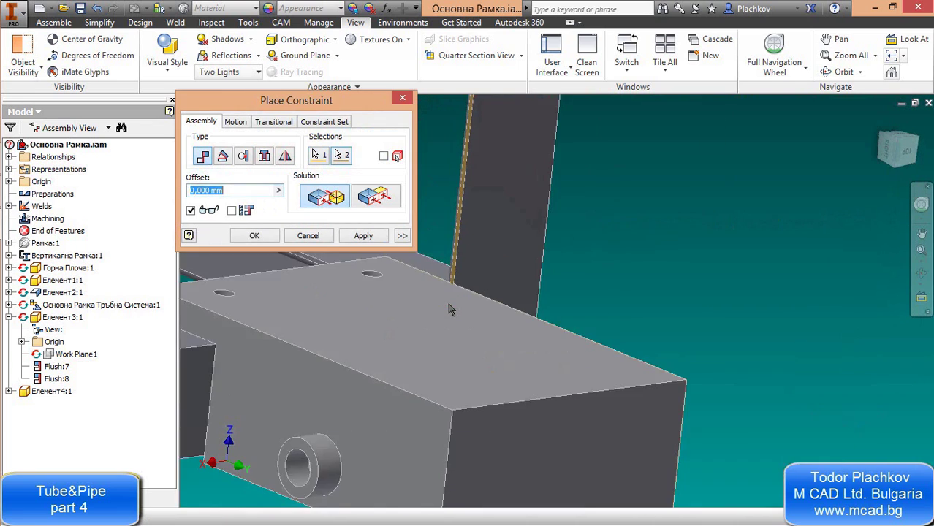
pyautogui.click(254, 235)
# Inspect both bossed blocks on the frame, and save Основна Рамка.iam together with its dependent files
pyautogui.scroll(3, 409, 307)
pyautogui.moveTo(453, 307); pyautogui.dragTo(509, 335)
pyautogui.keyDown('shift'); pyautogui.moveTo(459, 288); pyautogui.dragTo(642, 271, button='middle'); pyautogui.keyUp('shift')
pyautogui.click(482, 270)
pyautogui.scroll(-3, 487, 275)
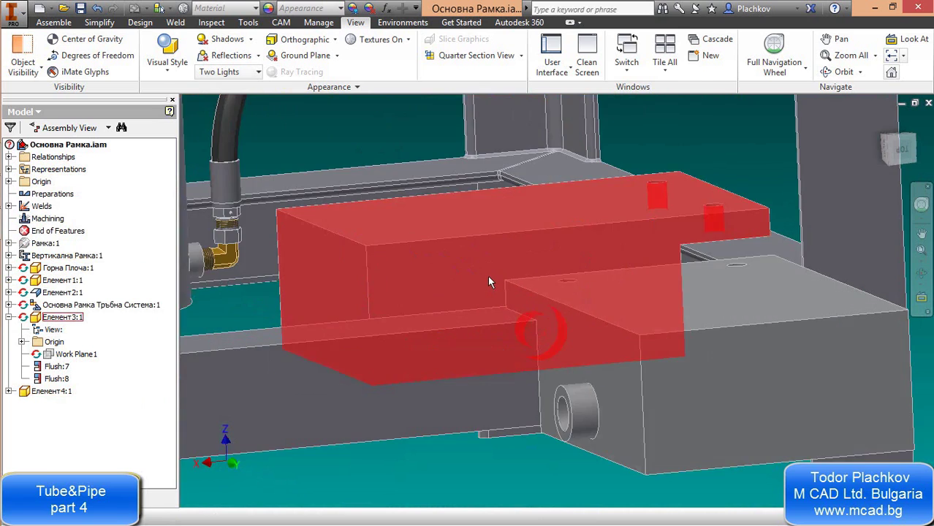
pyautogui.keyDown('shift'); pyautogui.moveTo(488, 275); pyautogui.dragTo(398, 263, button='middle'); pyautogui.keyUp('shift')
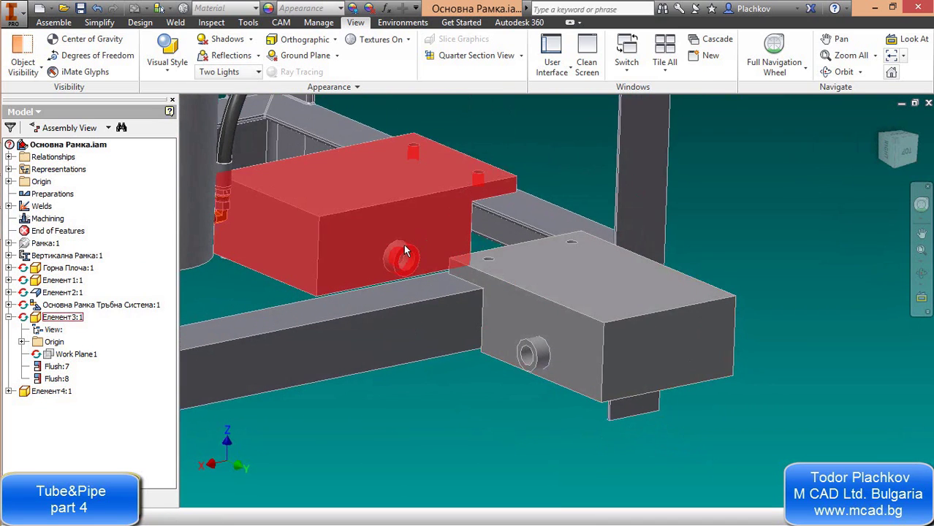
pyautogui.scroll(2, 401, 273)
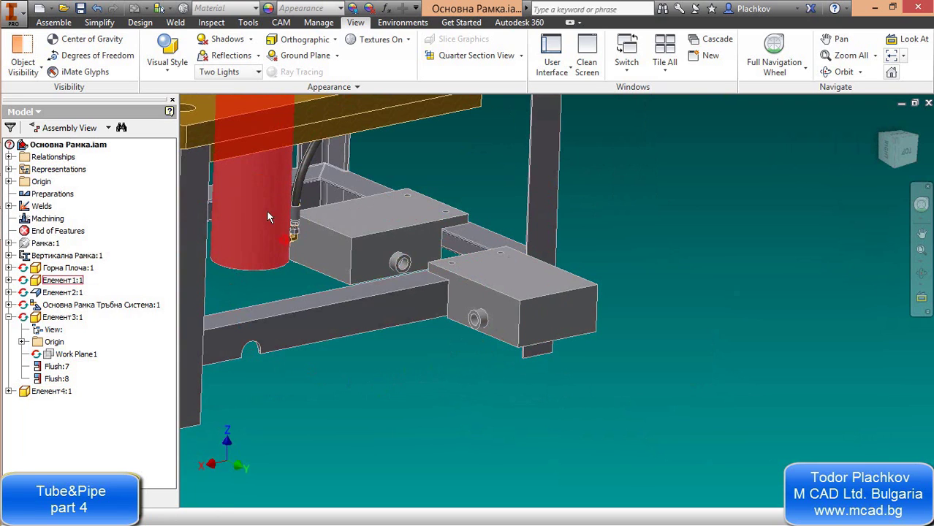
pyautogui.click(80, 8)
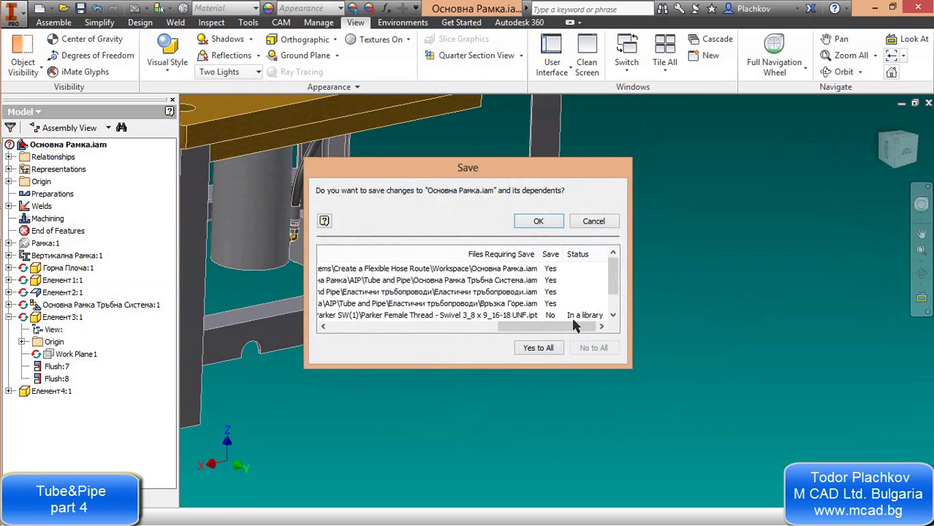
pyautogui.click(538, 221)
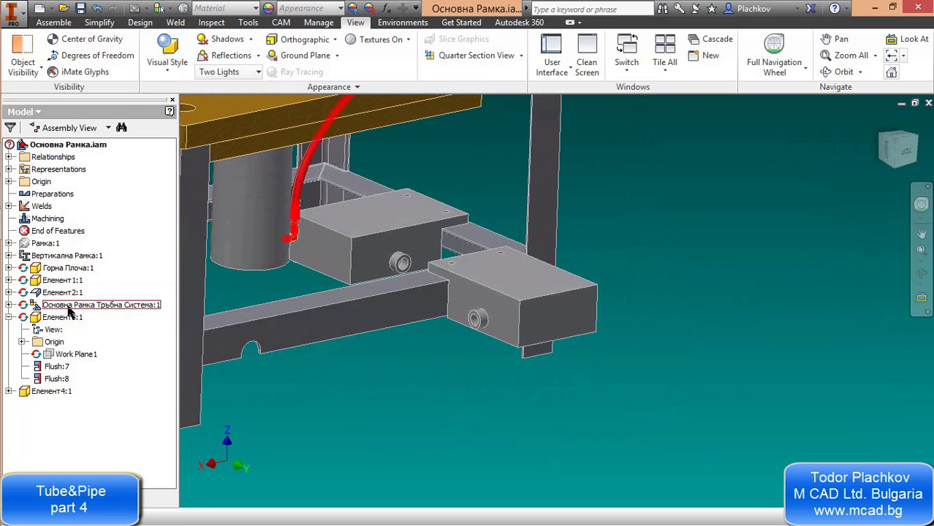
# Open Основна Рамка Тръбна Система for editing and create a pipe run in it named Твърди Тръби
pyautogui.doubleClick(66, 308)
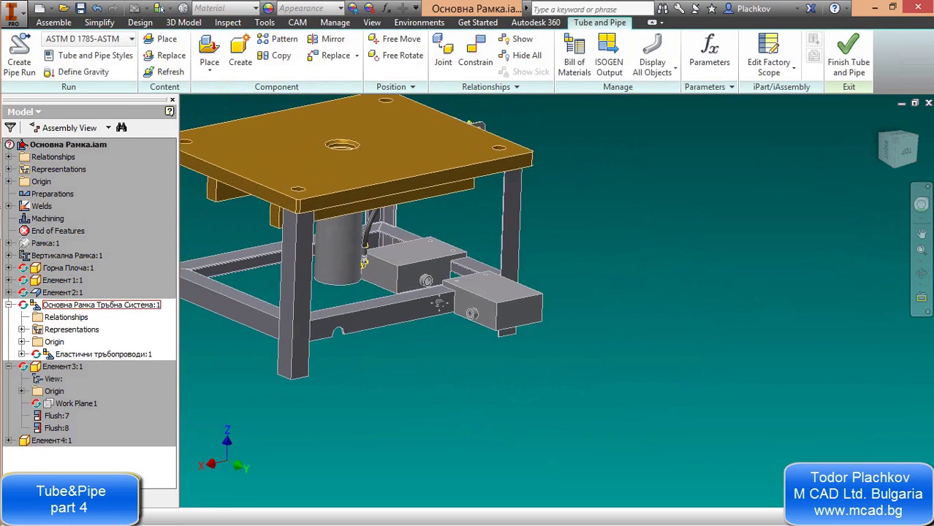
pyautogui.click(35, 56)
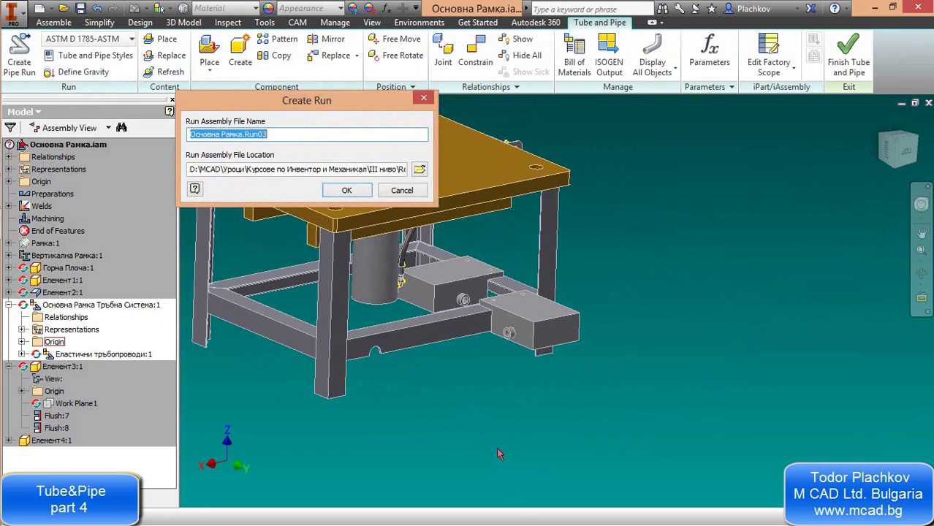
pyautogui.write('Те')
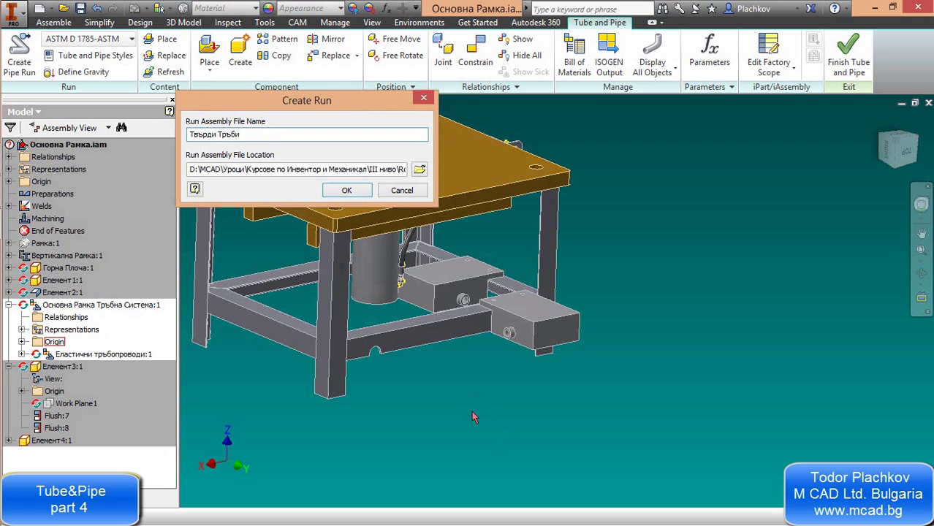
pyautogui.click(348, 191)
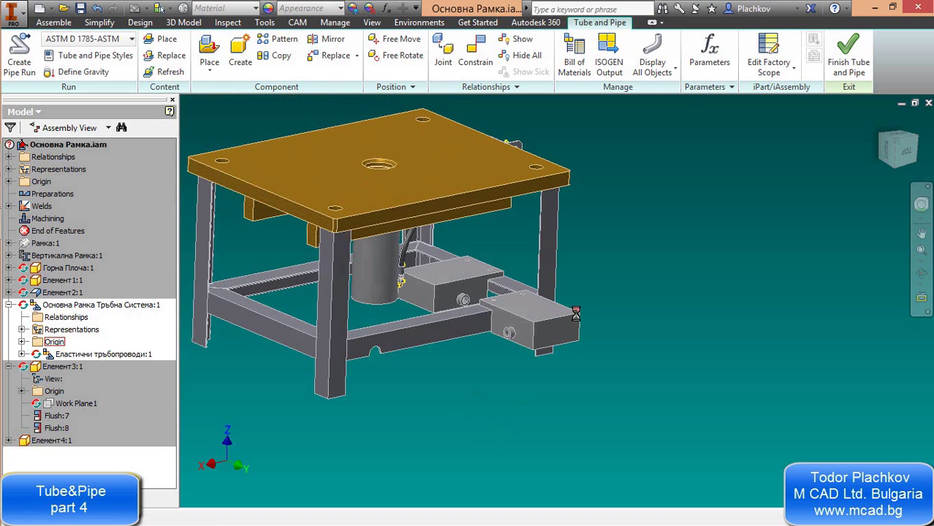
# Create a new route named Долна Част in the Твърди Тръби run
pyautogui.scroll(-4, 460, 341)
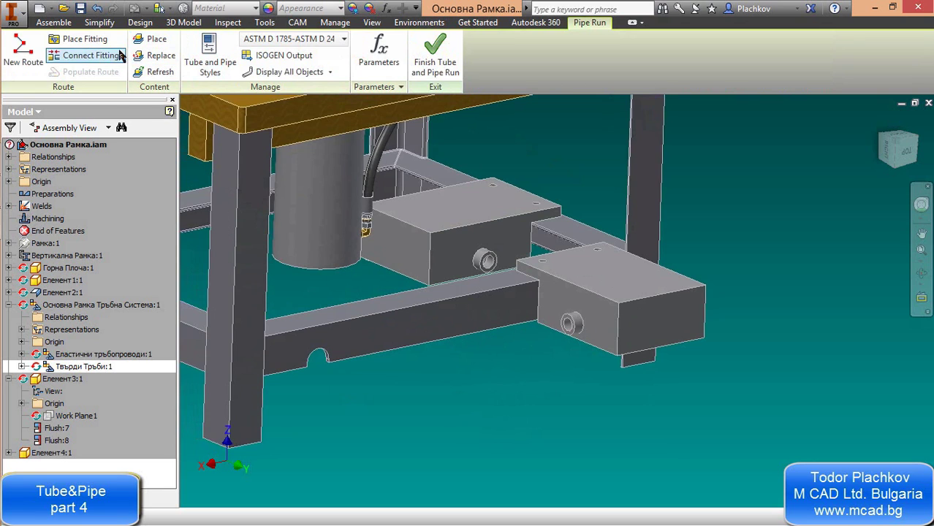
pyautogui.click(32, 52)
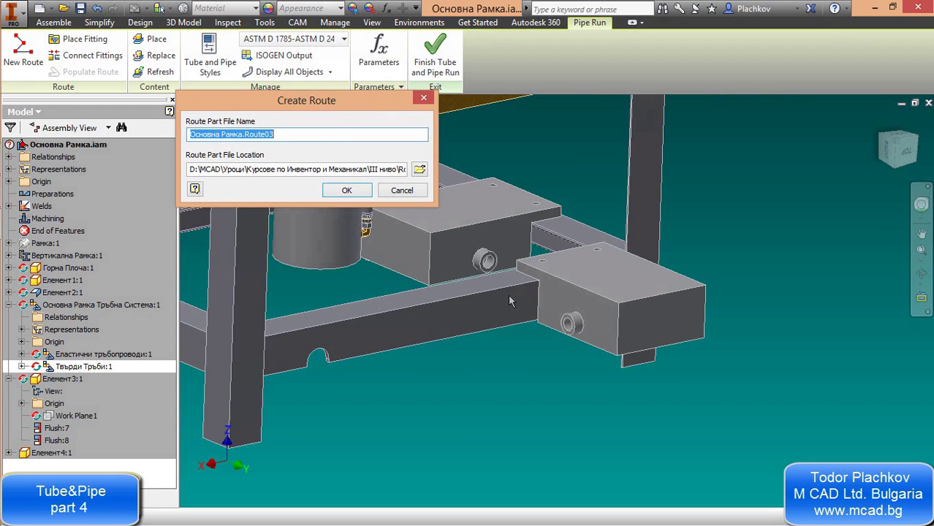
pyautogui.write('Долна Част')
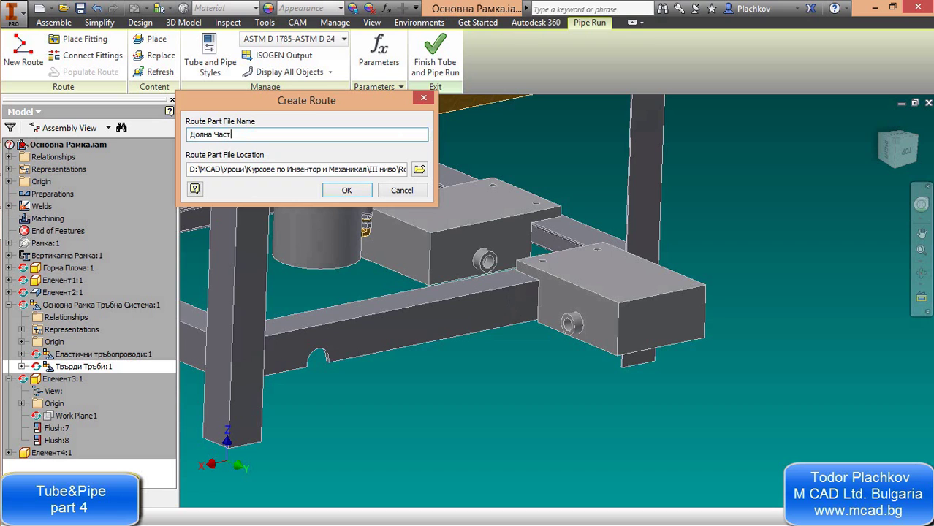
pyautogui.click(362, 191)
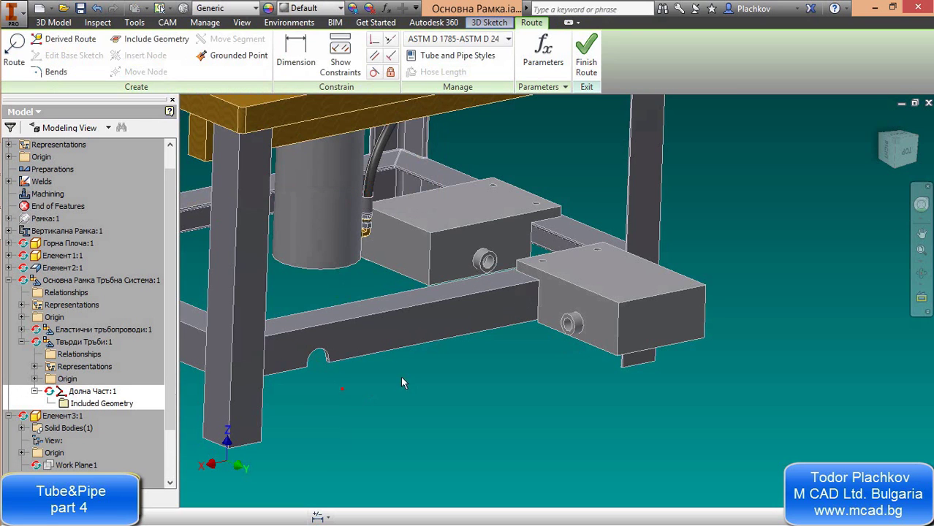
# Create a new rigid pipe style in Tube & Pipe Styles and name it Стандарт1
pyautogui.click(428, 59)
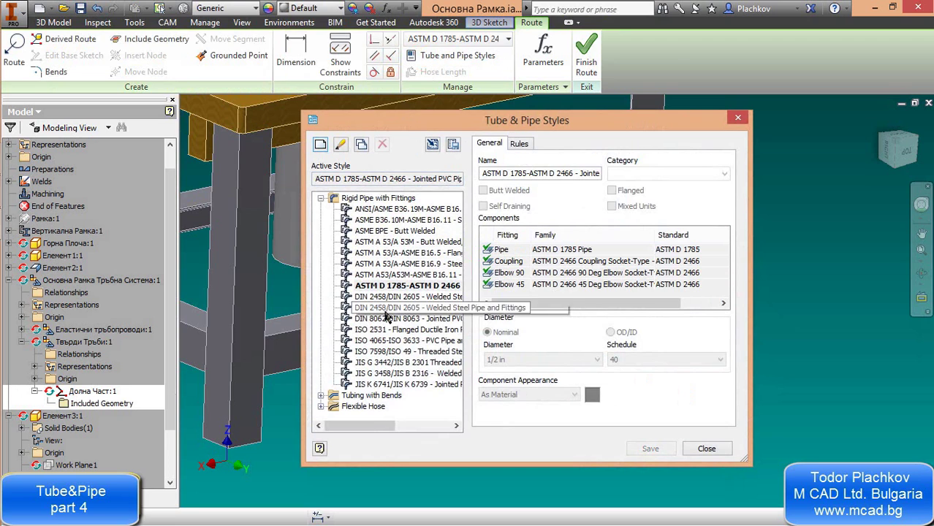
pyautogui.click(322, 407)
pyautogui.click(323, 340)
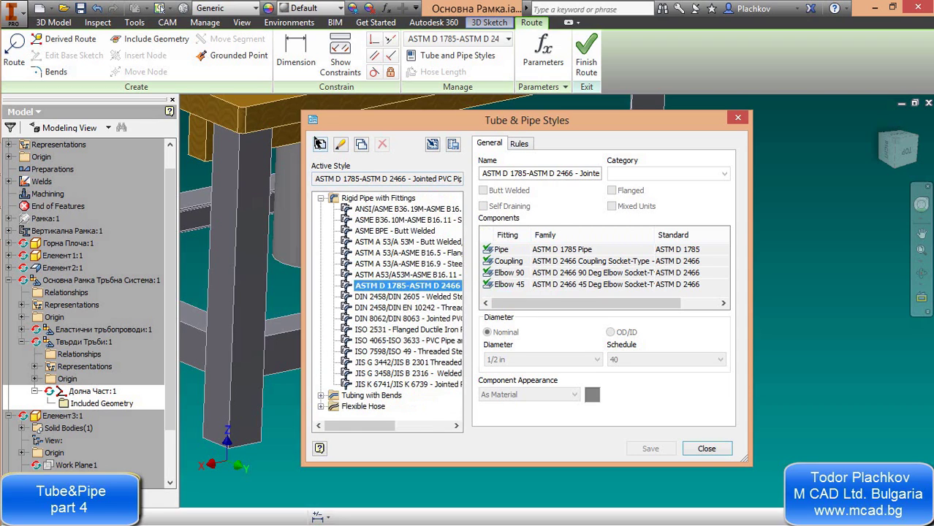
pyautogui.click(319, 143)
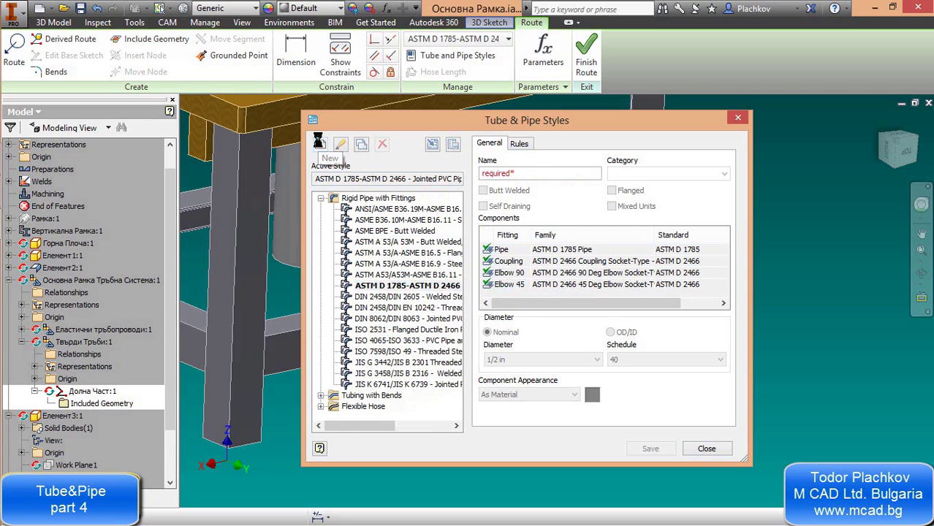
pyautogui.doubleClick(538, 174)
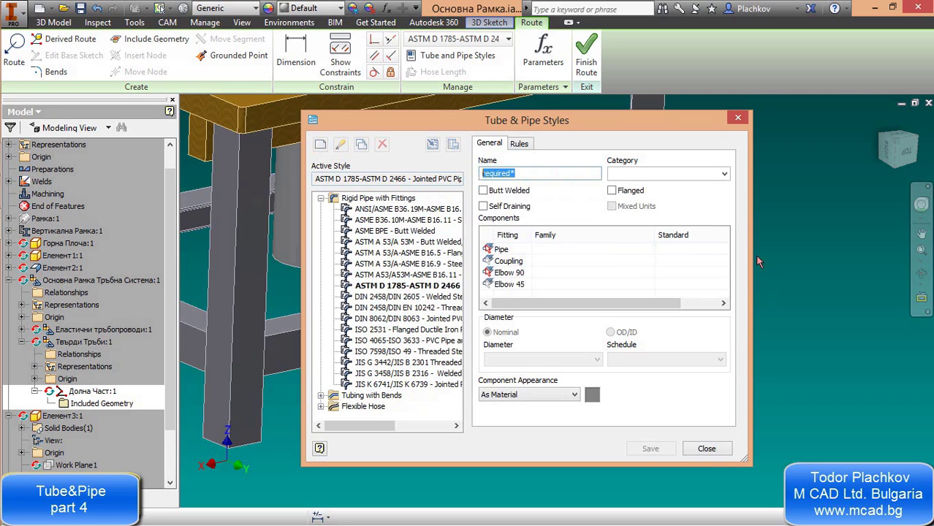
pyautogui.write('Стандарт 1')
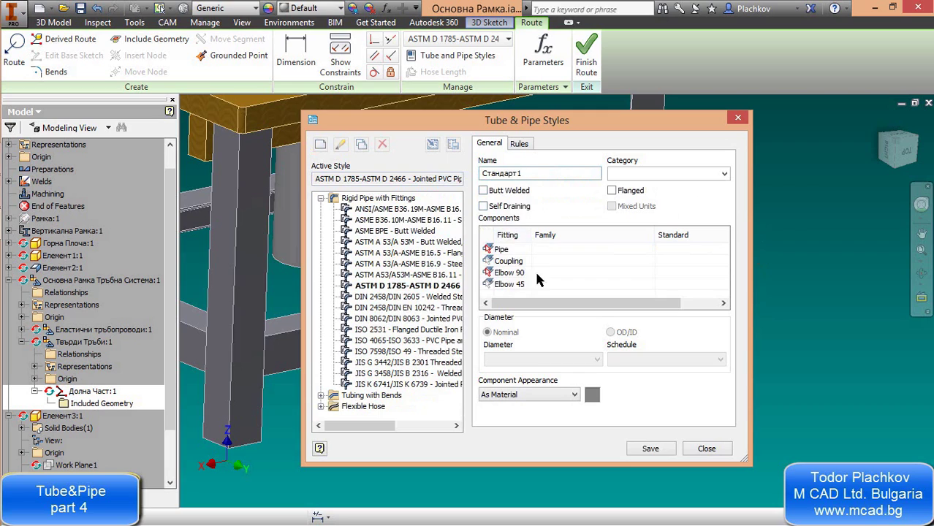
# Try the Butt Welded and Flanged options in turn, checking the component list for each, and leave both off
pyautogui.click(483, 190)
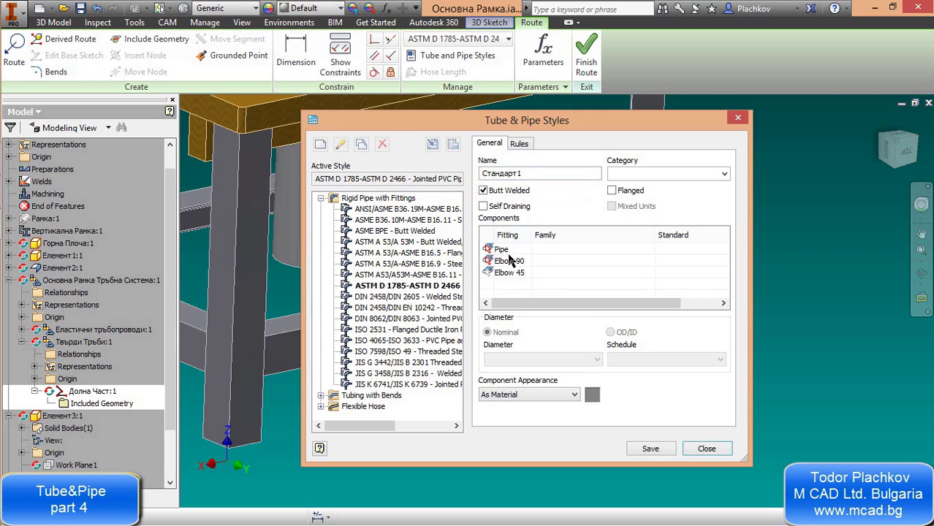
pyautogui.click(483, 190)
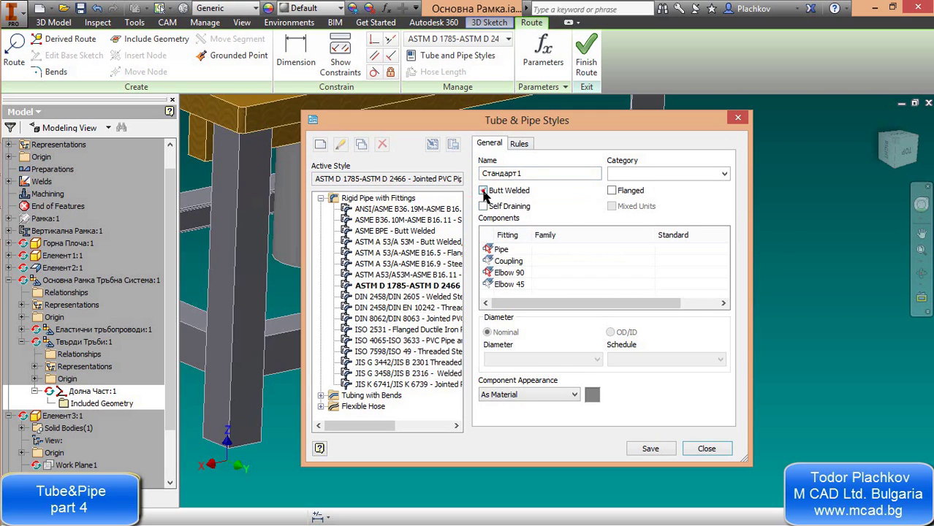
pyautogui.click(612, 191)
pyautogui.scroll(-1, 504, 275)
pyautogui.scroll(1, 505, 274)
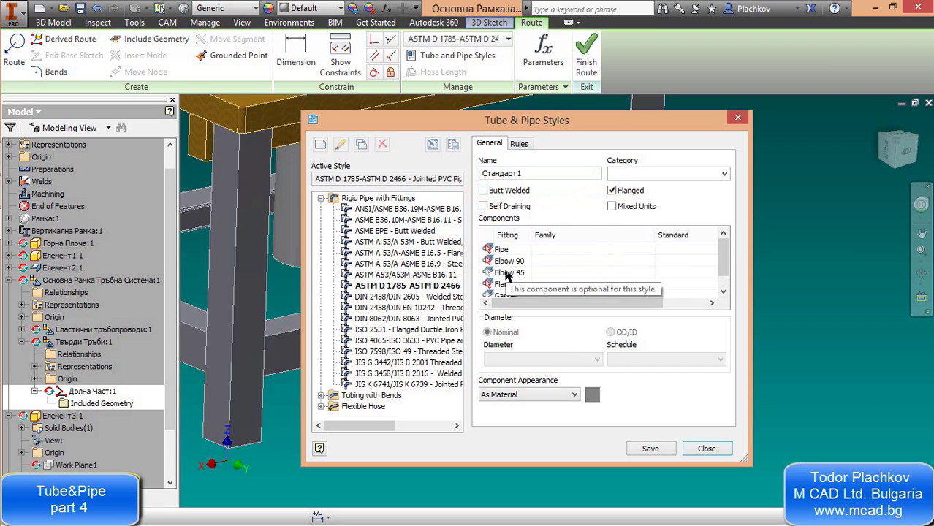
pyautogui.click(612, 191)
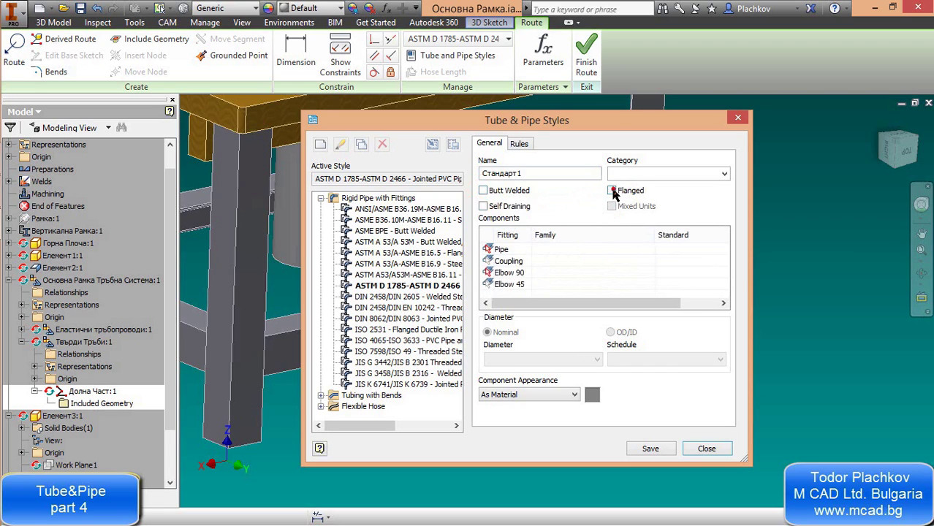
# Browse the library for the style's Pipe component and filter DIN 2458 Pipe to a 25 mm nominal diameter with schedule ID=17.7
pyautogui.click(503, 249)
pyautogui.doubleClick(502, 249)
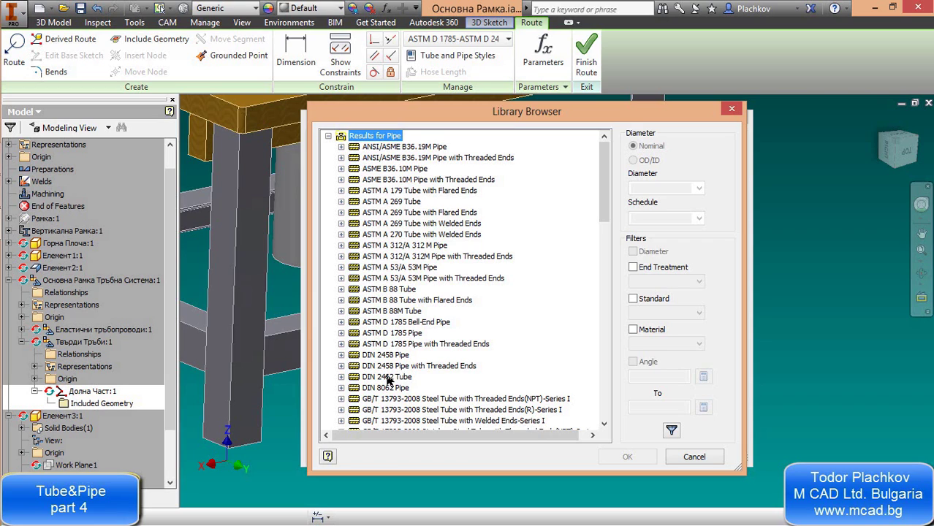
pyautogui.scroll(-1, 388, 378)
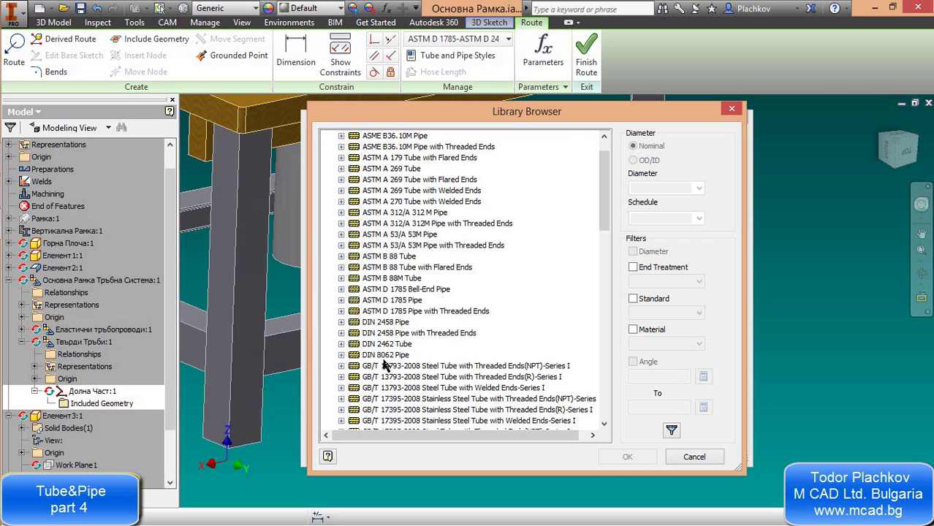
pyautogui.click(385, 323)
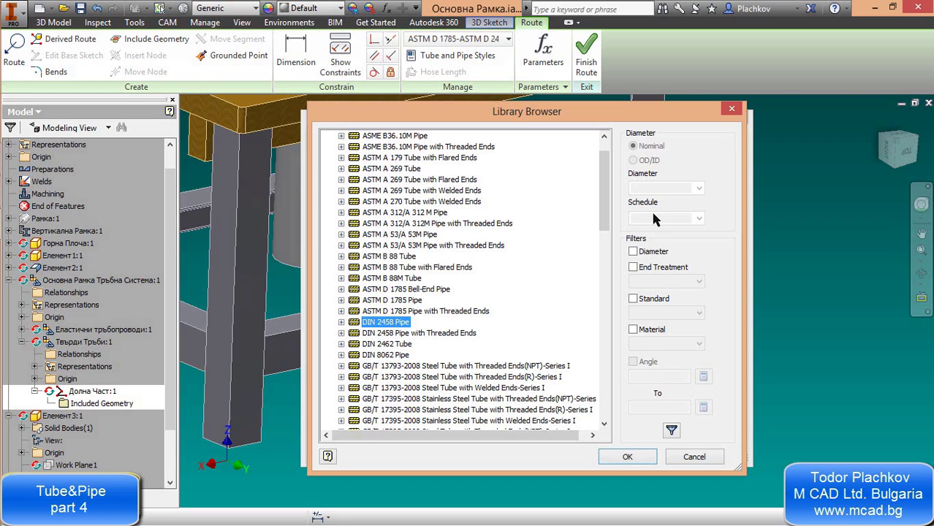
pyautogui.click(634, 250)
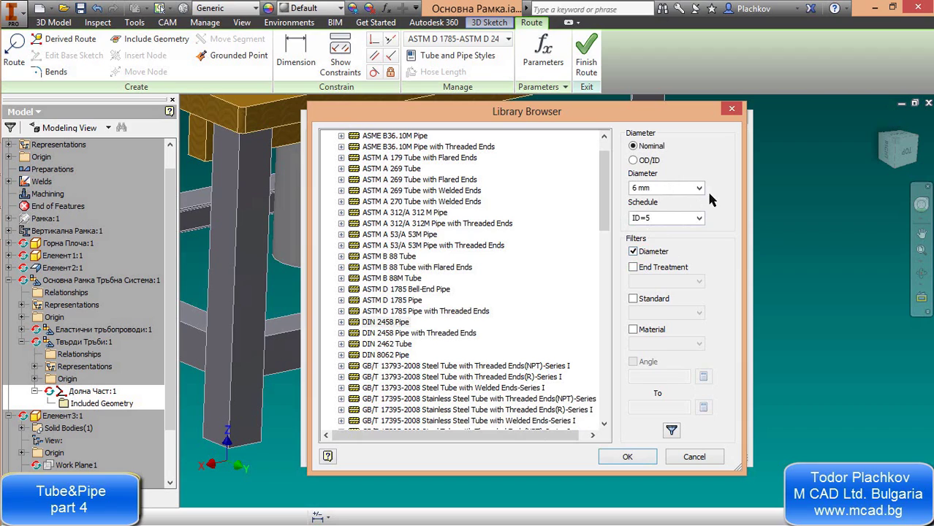
pyautogui.click(699, 188)
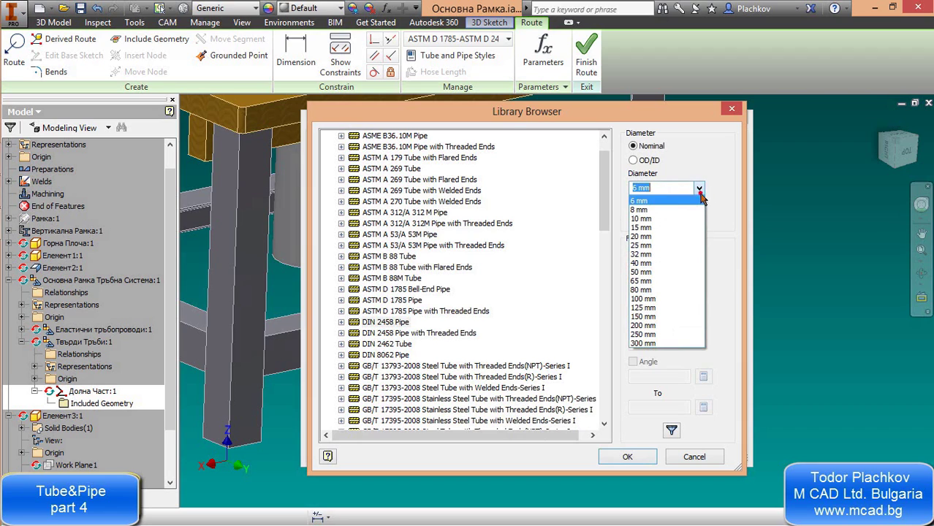
pyautogui.click(677, 246)
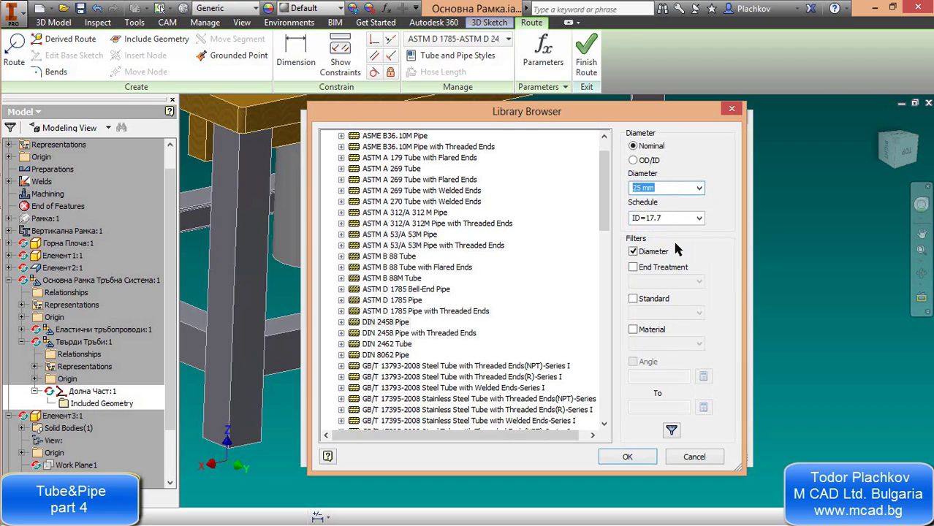
pyautogui.click(672, 430)
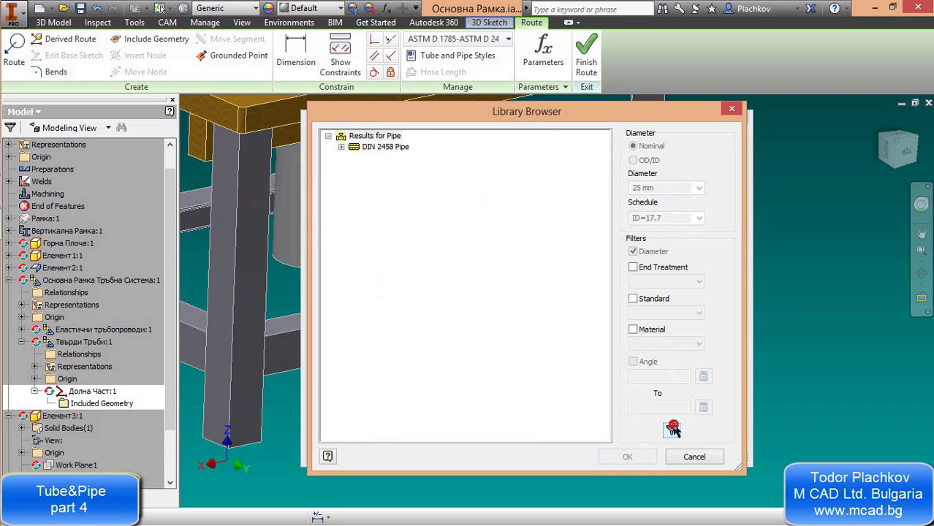
# Assign DIN 2458 Pipe 33.7 x 8 as the style's pipe component, keeping the 25 mm diameter
pyautogui.click(341, 147)
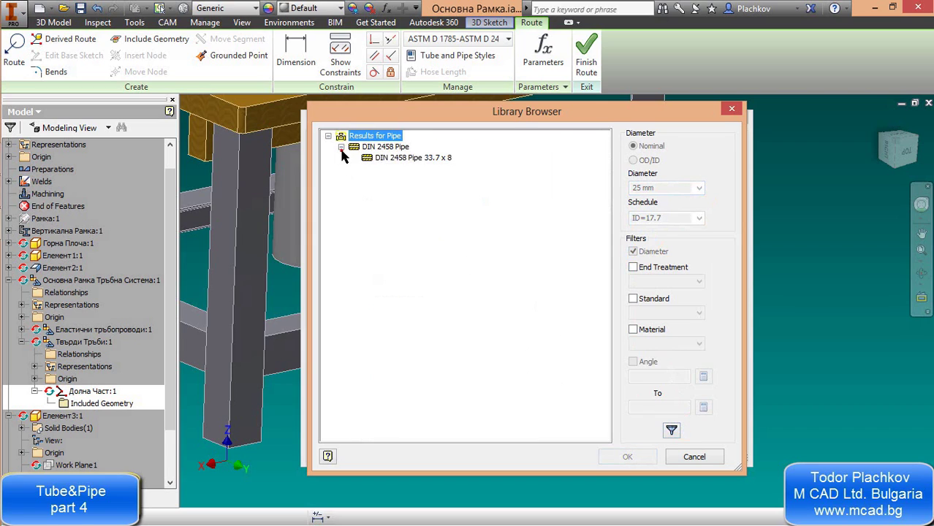
pyautogui.click(367, 158)
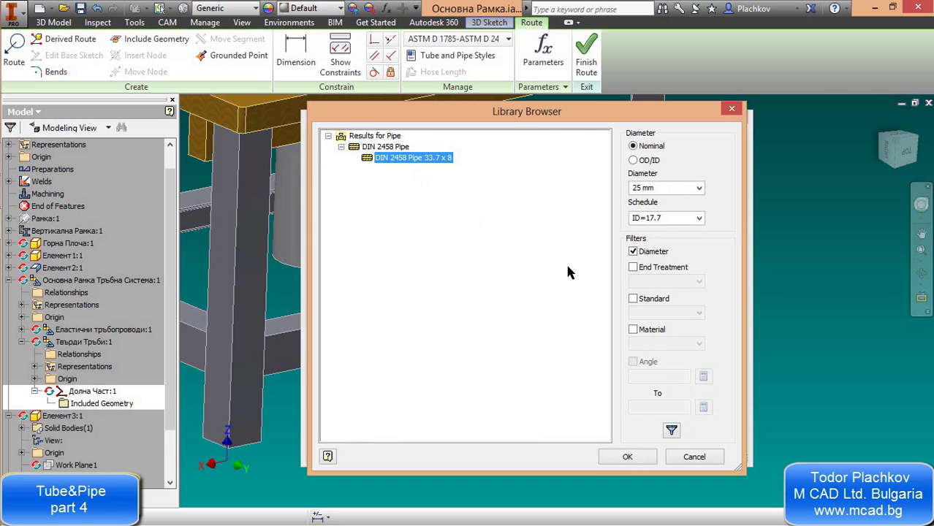
pyautogui.click(640, 456)
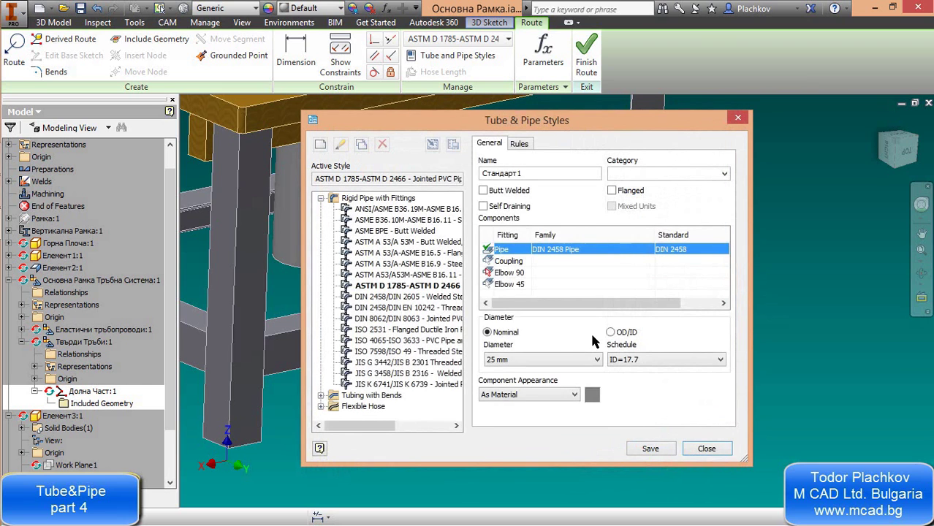
pyautogui.click(518, 360)
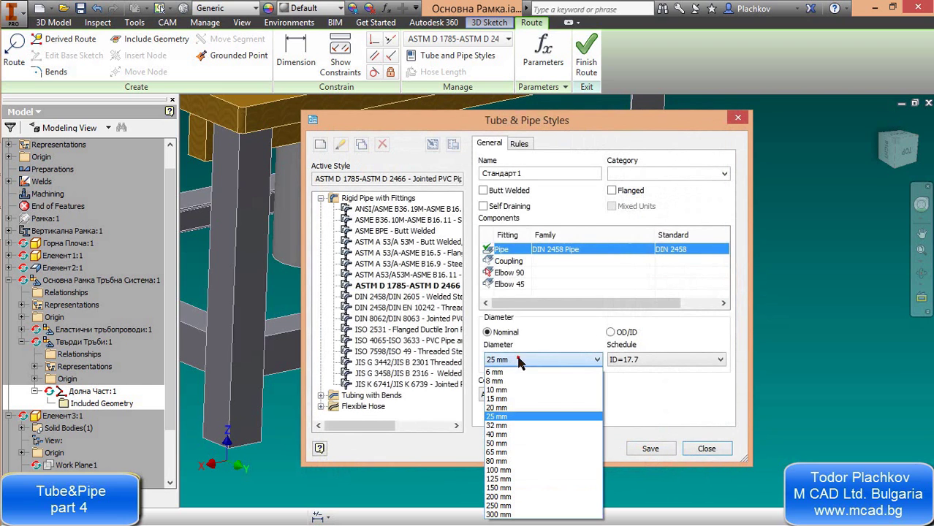
pyautogui.click(519, 359)
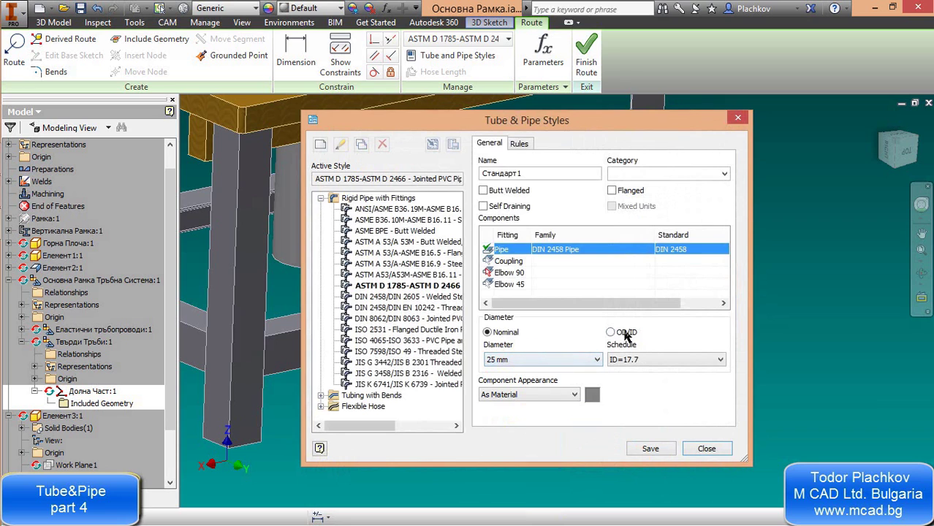
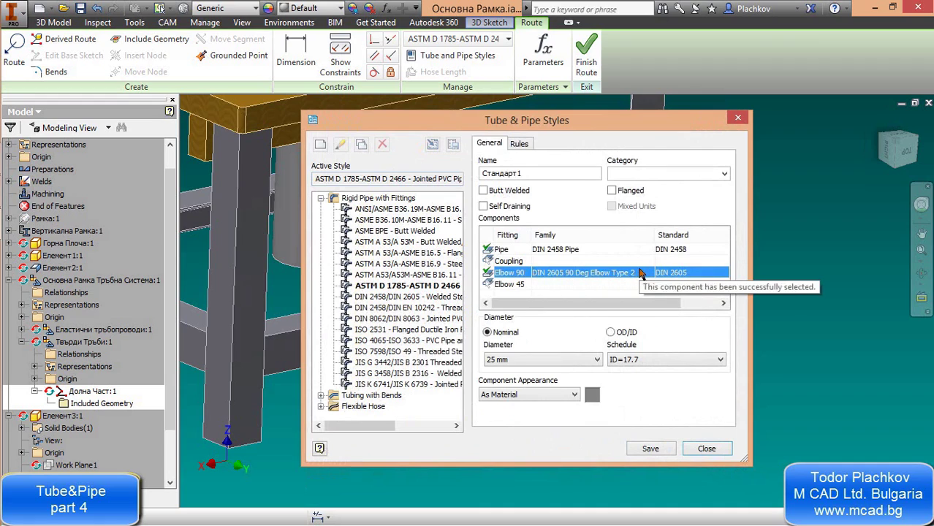
# Set the style's segment length rules to minimum 50 mm, maximum 1000 mm and increment 2 mm, and save the style
pyautogui.click(520, 143)
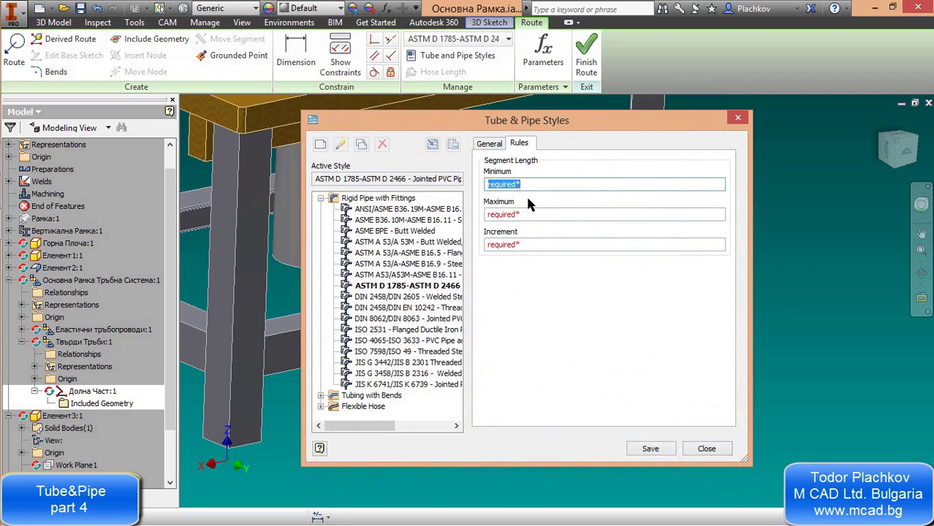
pyautogui.write('50')
pyautogui.press('Tab')
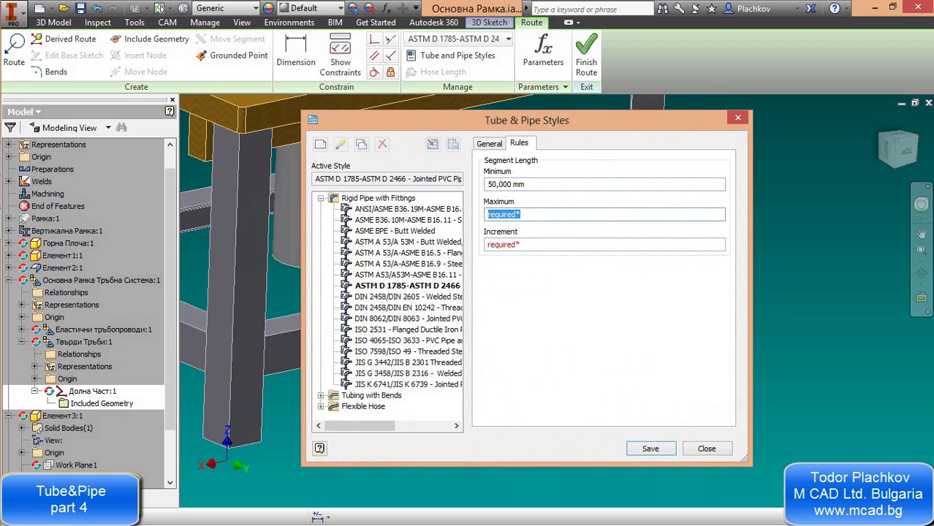
pyautogui.write('1000')
pyautogui.click(527, 243)
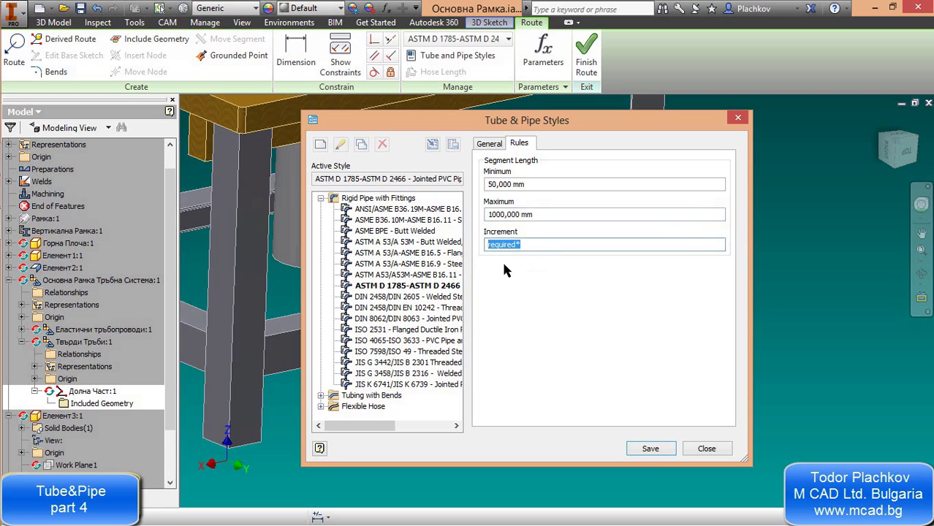
pyautogui.write('2')
pyautogui.click(490, 145)
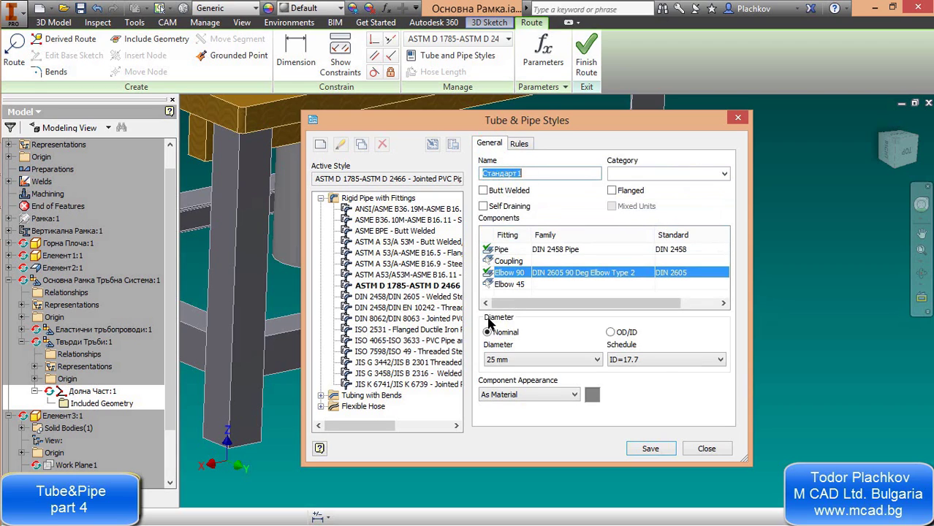
pyautogui.click(653, 451)
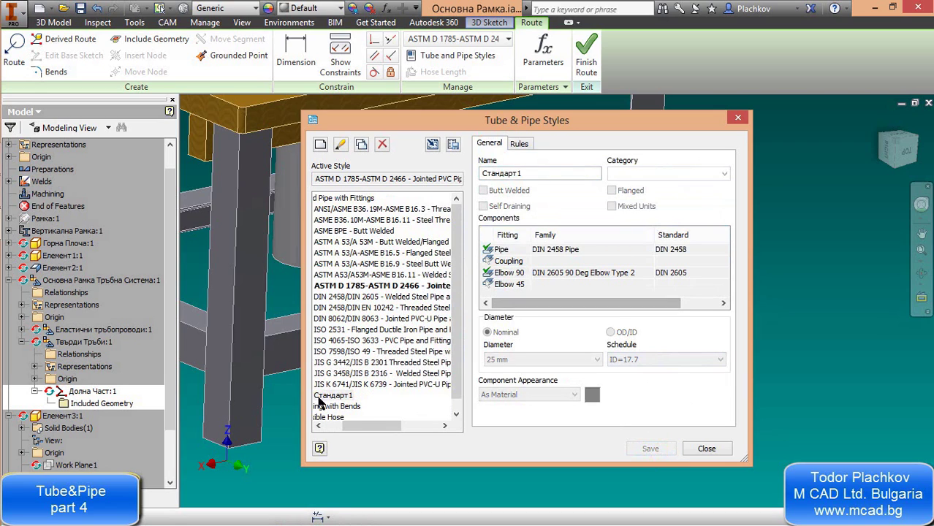
# Make Стандарт1 the active style and close the Tube & Pipe Styles dialog
pyautogui.click(327, 395)
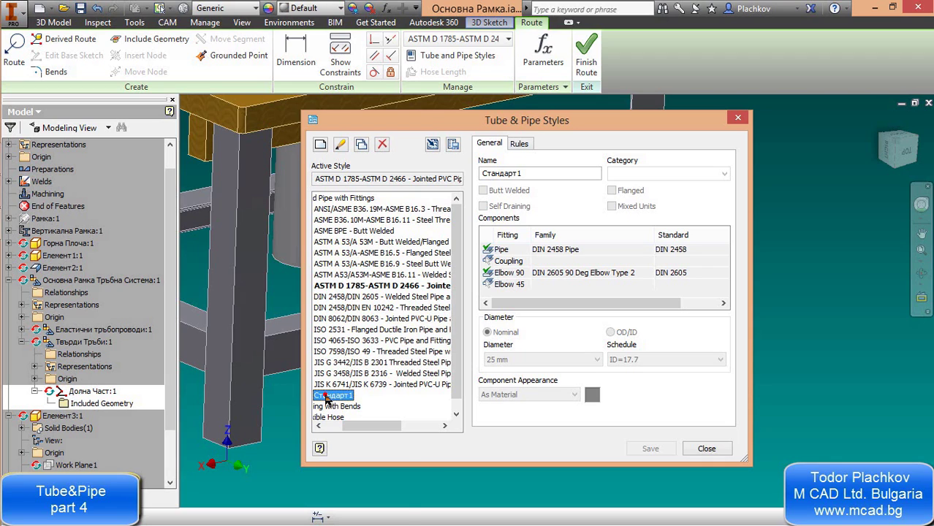
pyautogui.rightClick(326, 396)
pyautogui.click(340, 404)
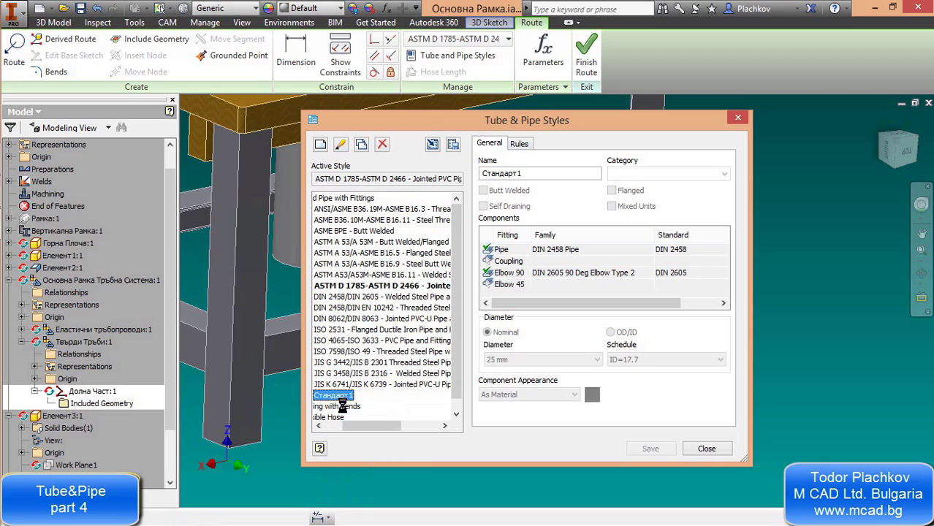
pyautogui.click(714, 450)
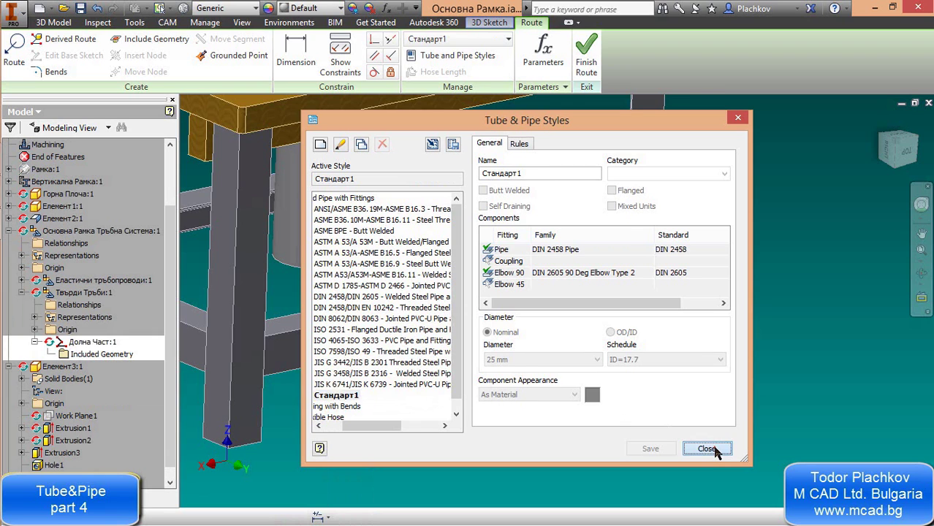
# Route between the bosses of the two blocks and accept the four-segment solution
pyautogui.moveTo(475, 370); pyautogui.dragTo(526, 381, button='middle')
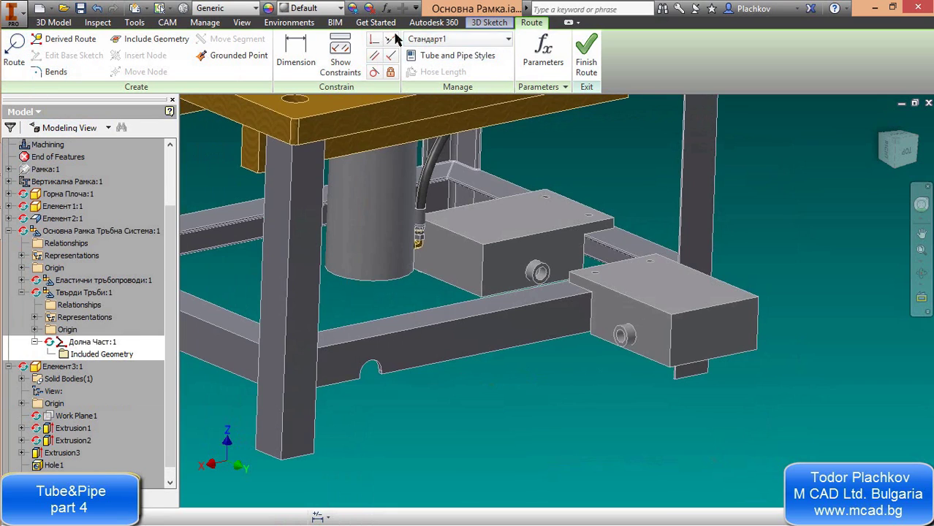
pyautogui.click(24, 46)
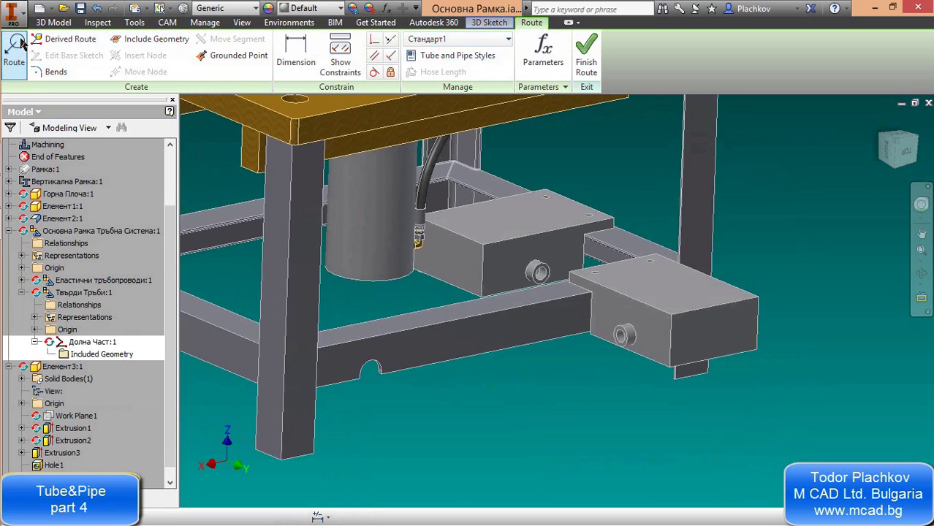
pyautogui.click(540, 274)
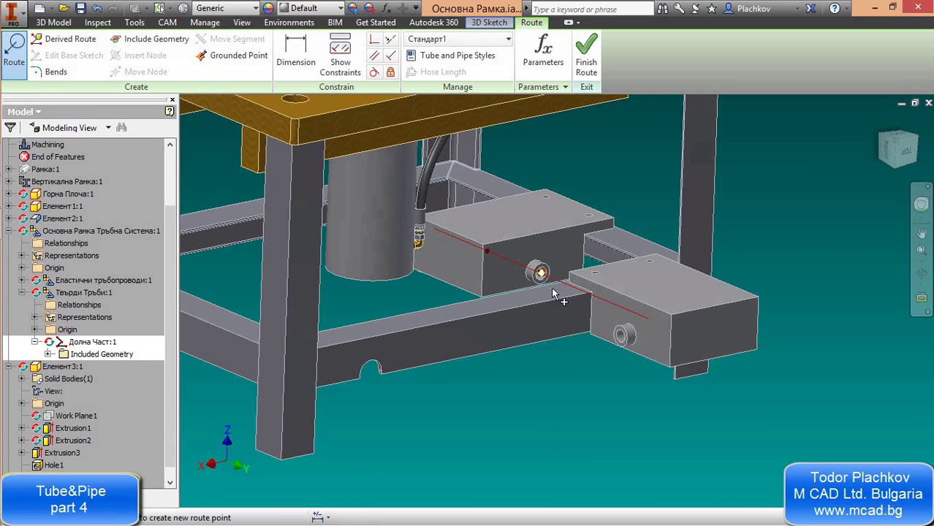
pyautogui.click(621, 338)
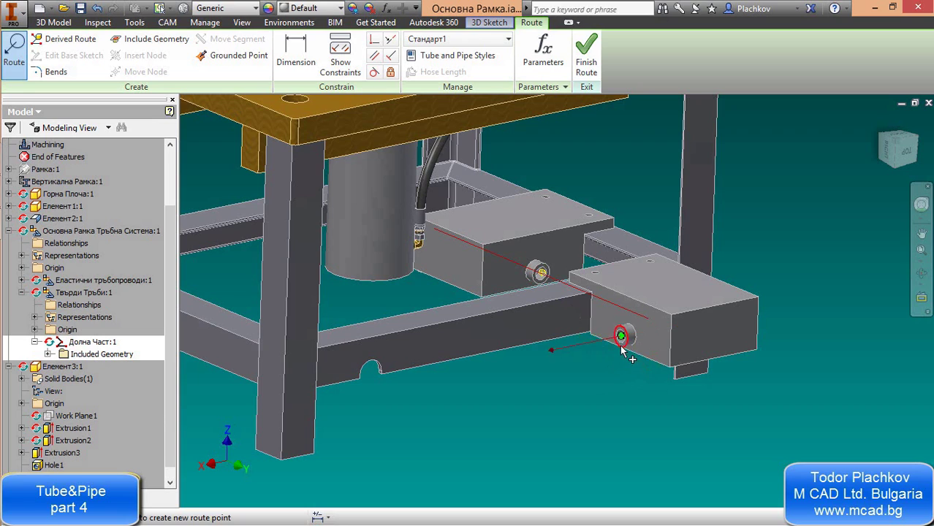
pyautogui.click(618, 351)
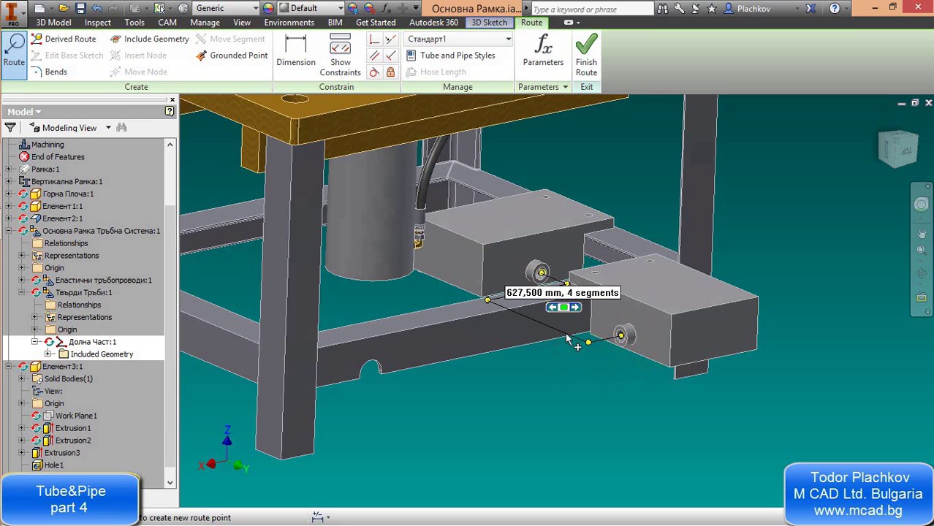
pyautogui.click(560, 307)
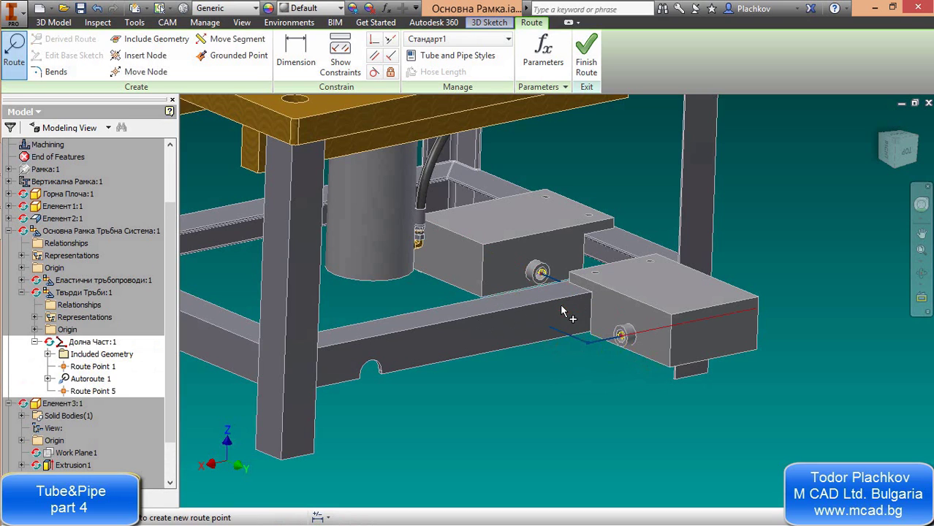
# Move the route segment beside the front block's boss outward along the beam until it reaches the semicircular notch
pyautogui.moveTo(557, 369); pyautogui.dragTo(521, 363, button='middle')
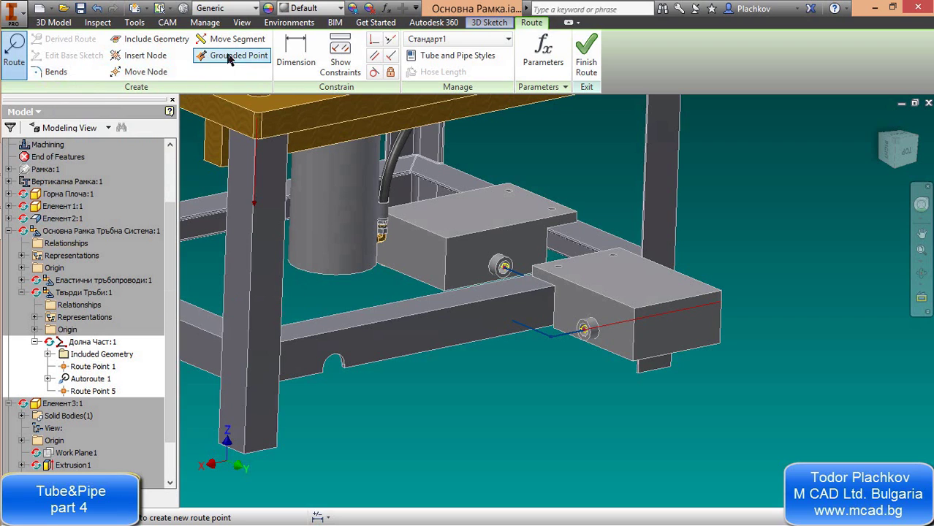
pyautogui.click(202, 38)
pyautogui.click(537, 335)
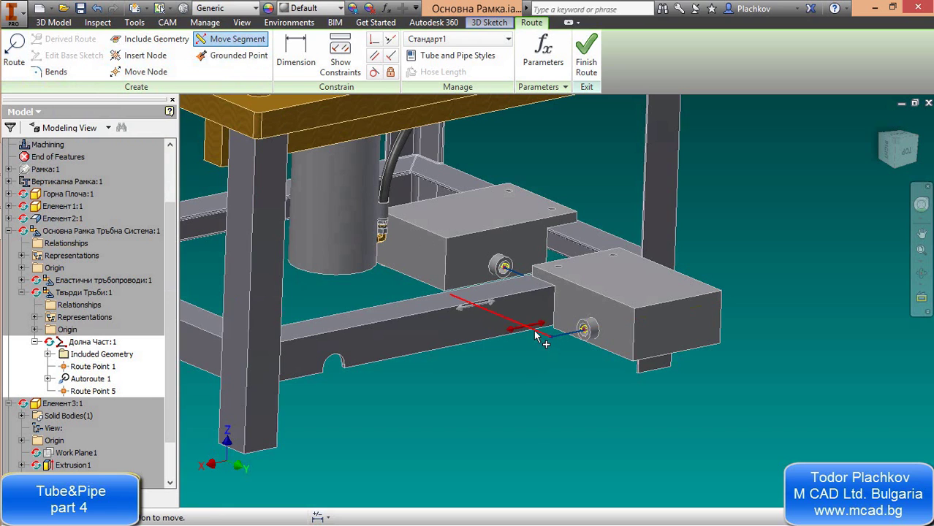
pyautogui.moveTo(537, 336); pyautogui.dragTo(362, 383)
pyautogui.keyDown('shift'); pyautogui.moveTo(475, 385); pyautogui.dragTo(494, 310, button='middle'); pyautogui.keyUp('shift')
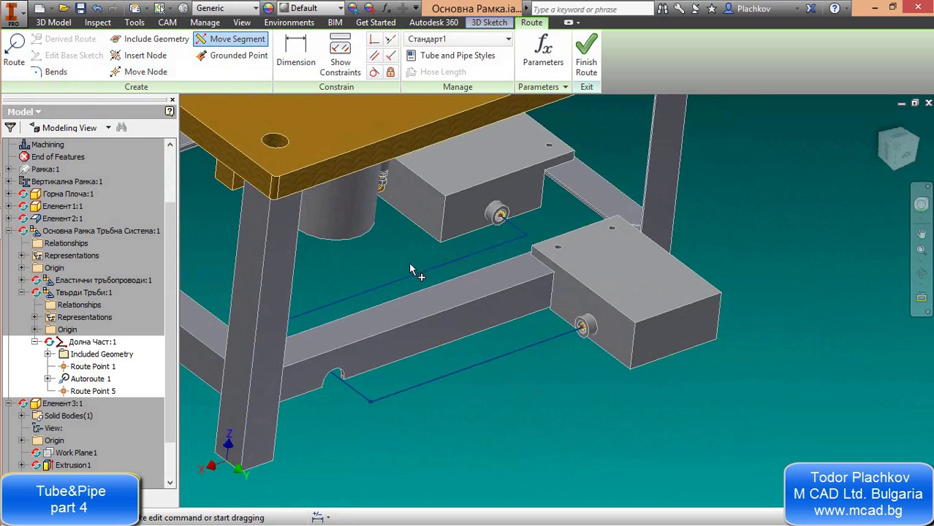
pyautogui.press('Escape')
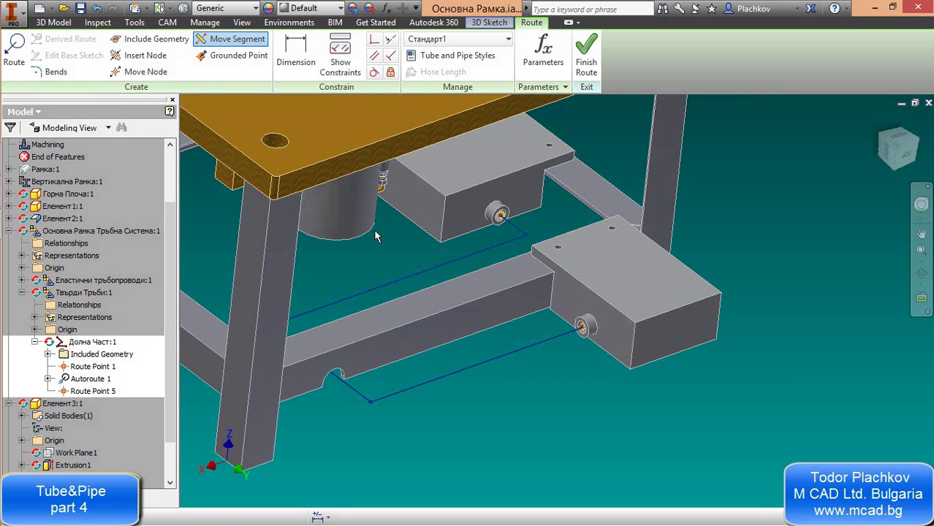
# Delete the autoroute from the Долна Част route
pyautogui.rightClick(86, 385)
pyautogui.click(128, 415)
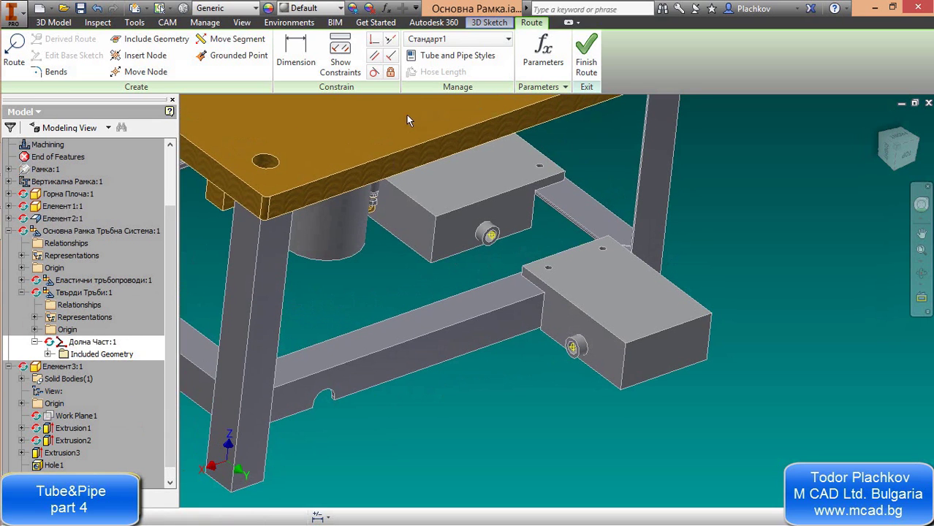
# Edit style Стандарт1 to set its maximum segment length to 200 mm, and save it
pyautogui.click(445, 56)
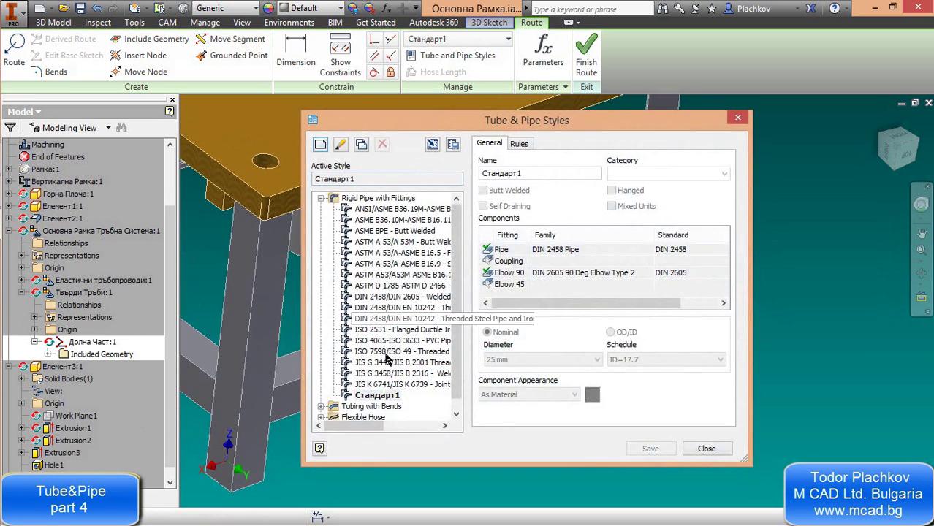
pyautogui.rightClick(377, 395)
pyautogui.click(395, 420)
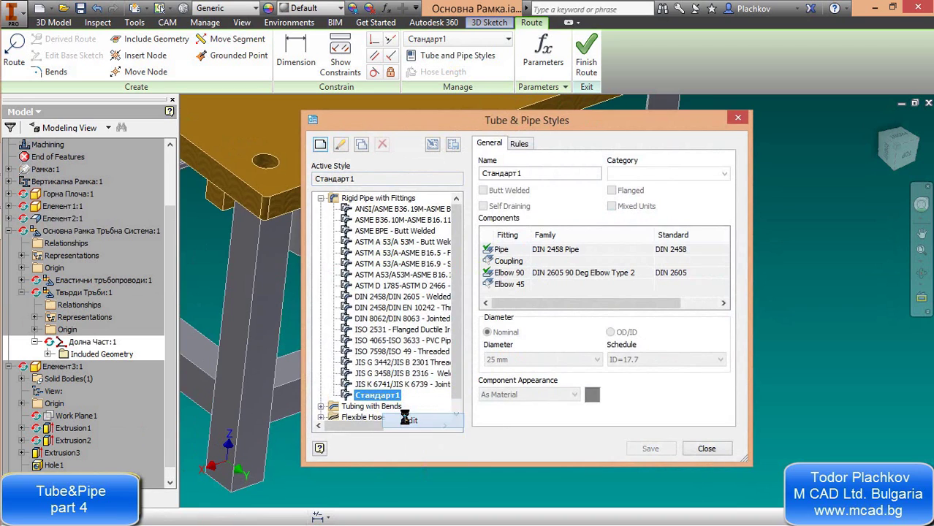
pyautogui.click(519, 143)
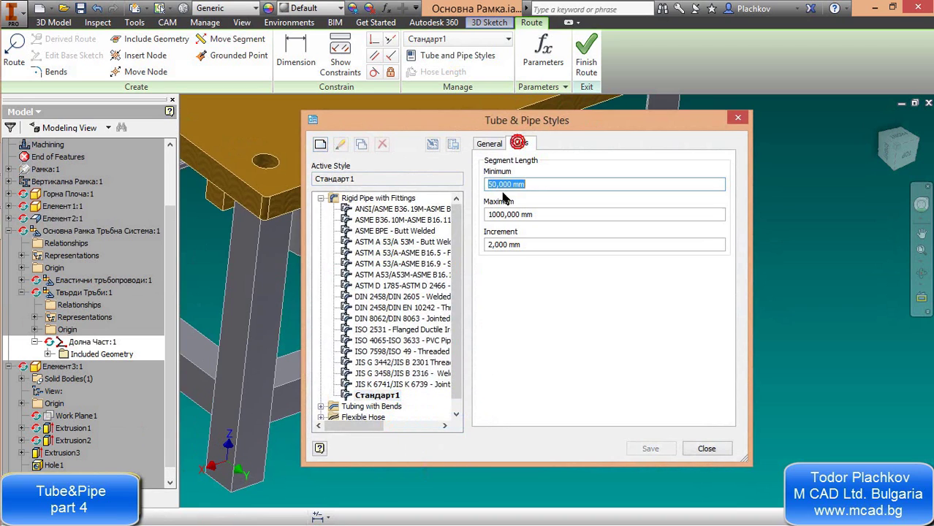
pyautogui.moveTo(496, 215); pyautogui.dragTo(469, 224)
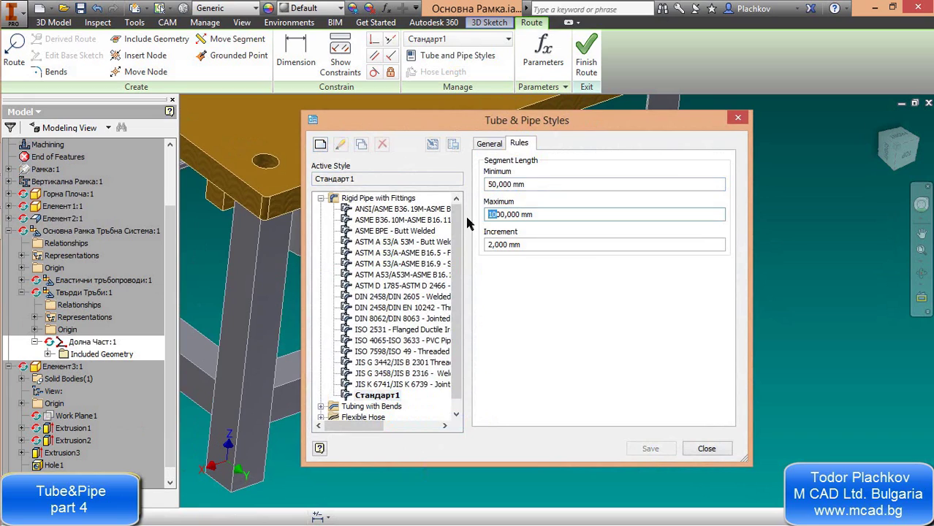
pyautogui.write('2')
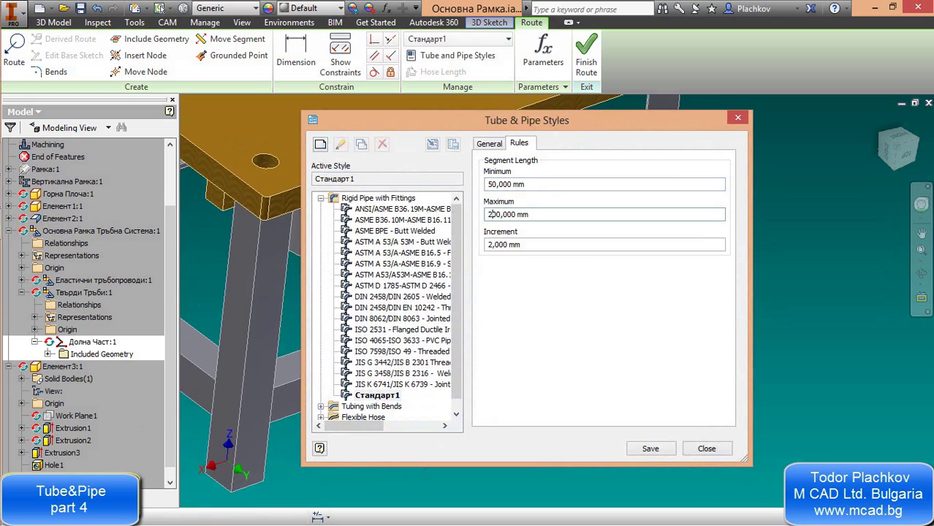
pyautogui.click(650, 449)
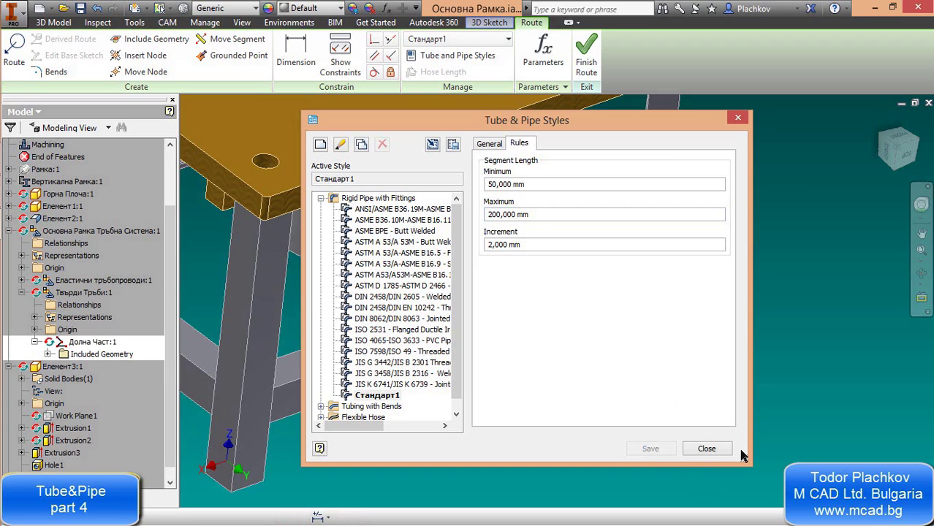
pyautogui.click(707, 449)
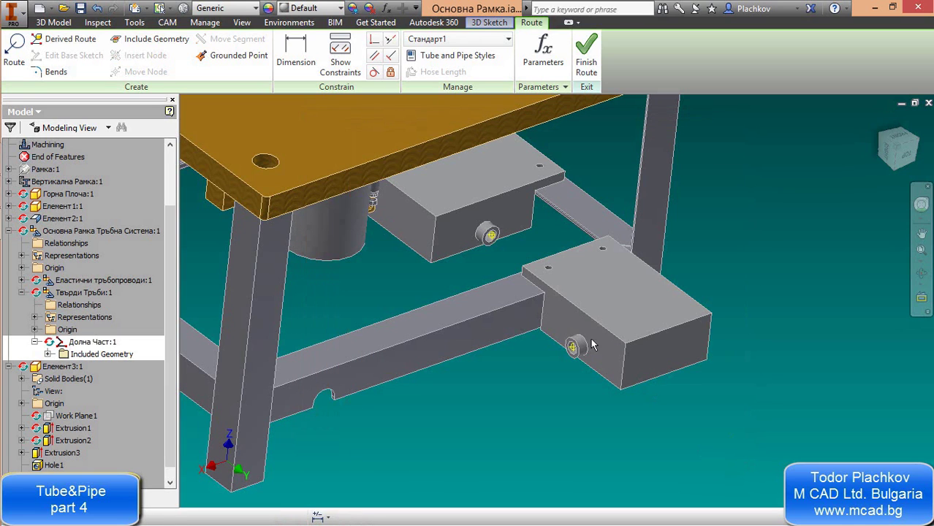
# Route again between the two block bosses under the edited style, accepting the four-segment solution
pyautogui.click(22, 54)
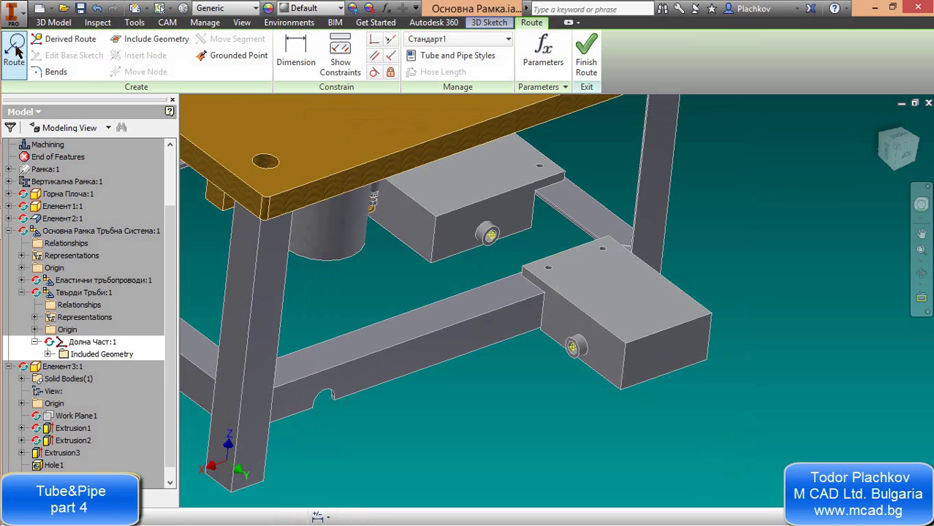
pyautogui.click(493, 235)
pyautogui.click(573, 348)
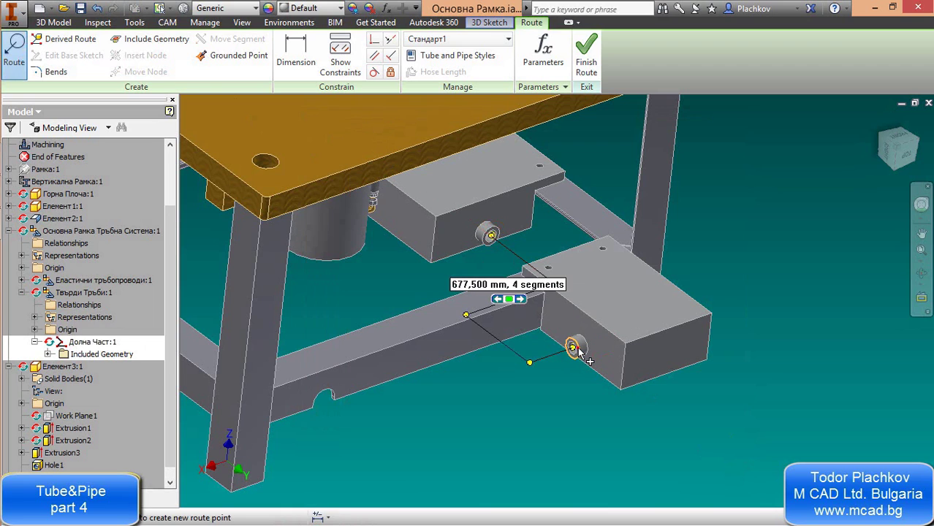
pyautogui.click(509, 299)
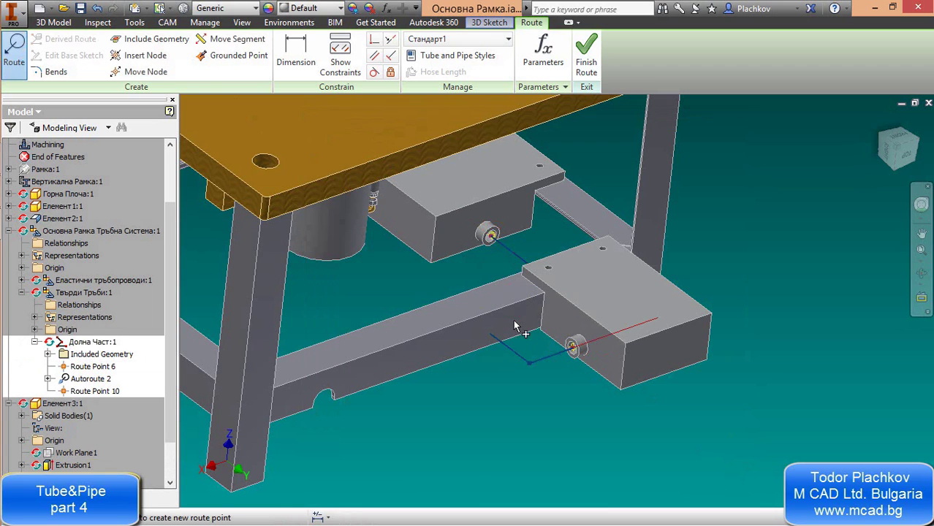
# Move the new autoroute's segment out to the beam notch and accept the three-segment split of the lengthened runs
pyautogui.click(228, 40)
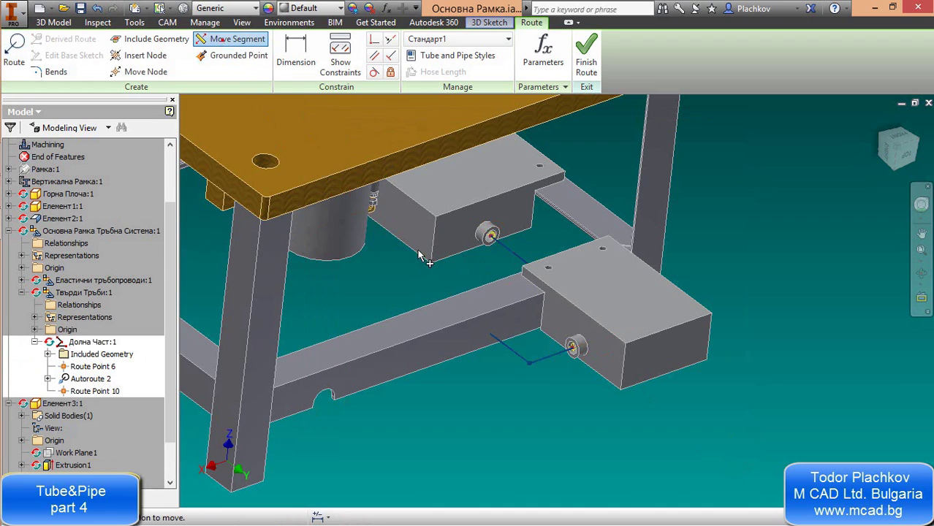
pyautogui.click(508, 349)
pyautogui.moveTo(497, 356); pyautogui.dragTo(324, 396)
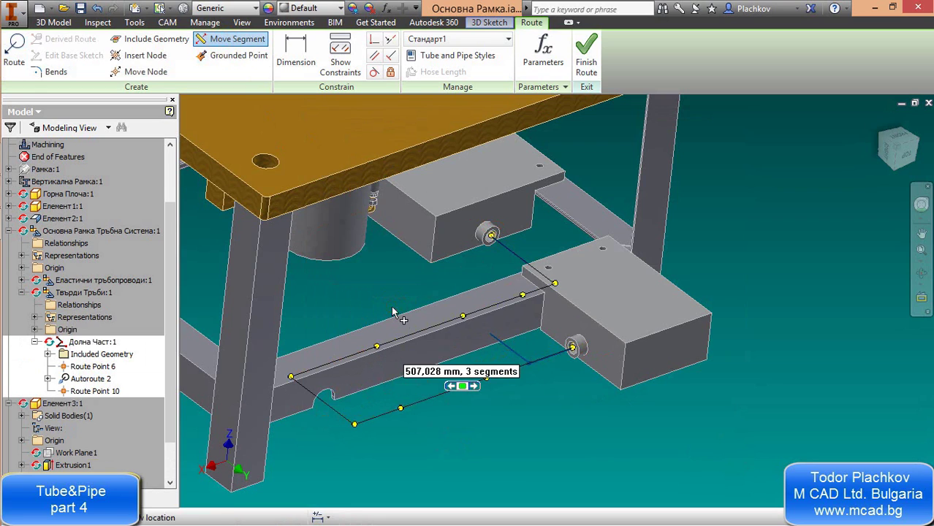
pyautogui.click(462, 386)
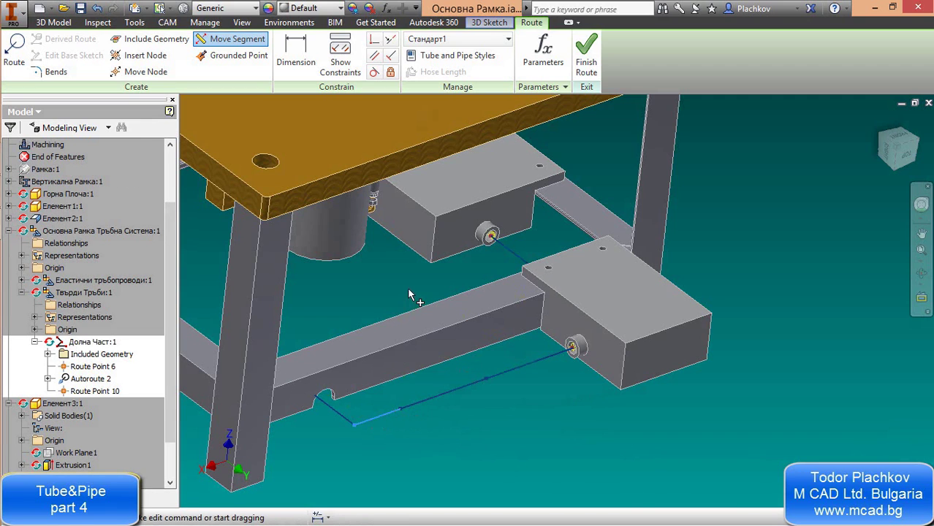
# Delete the split route and undo back to the first autoroute with its moved segment
pyautogui.press('Delete')
pyautogui.press('Delete')
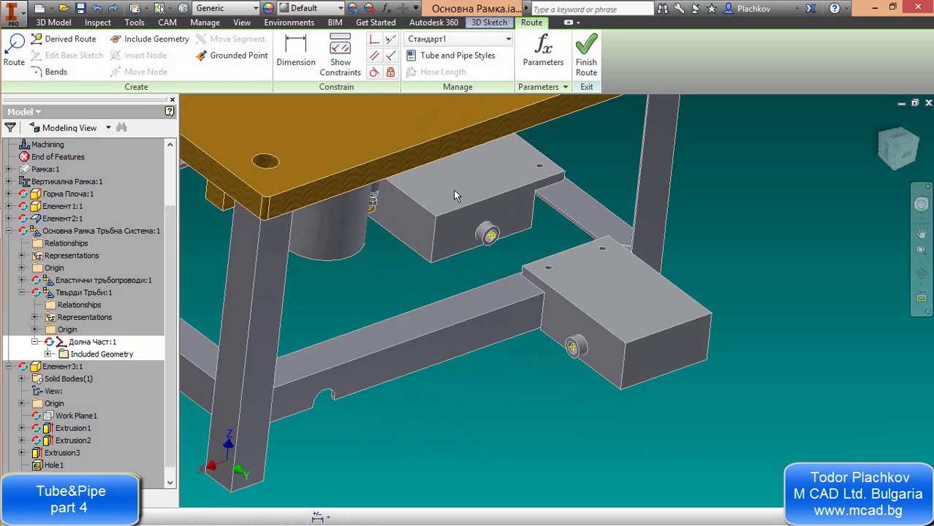
pyautogui.hotkey('ctrl', 'z')
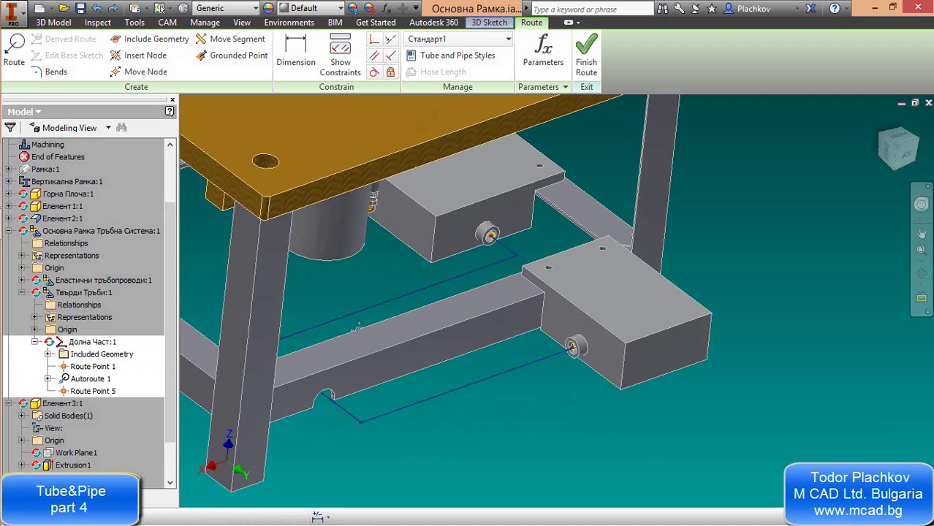
pyautogui.moveTo(360, 332); pyautogui.dragTo(398, 287, button='middle')
pyautogui.moveTo(435, 312); pyautogui.dragTo(428, 328, button='middle')
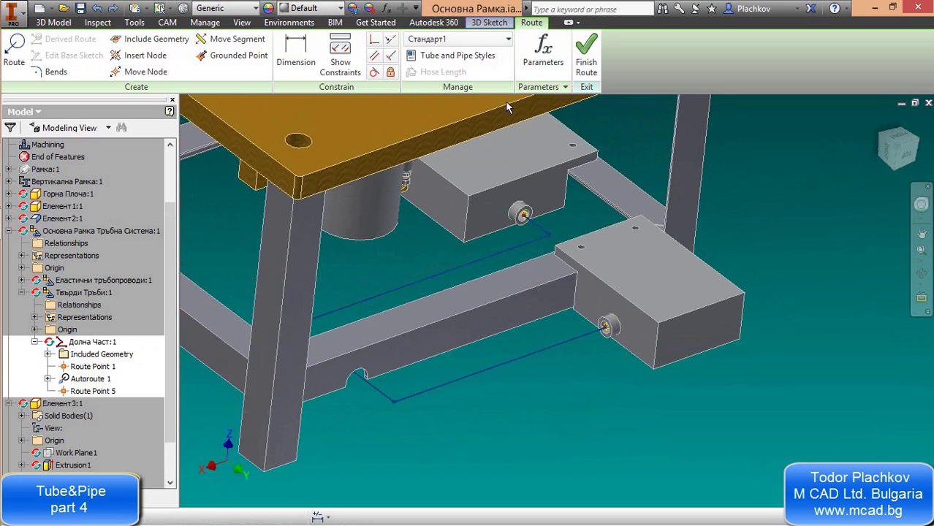
pyautogui.click(591, 73)
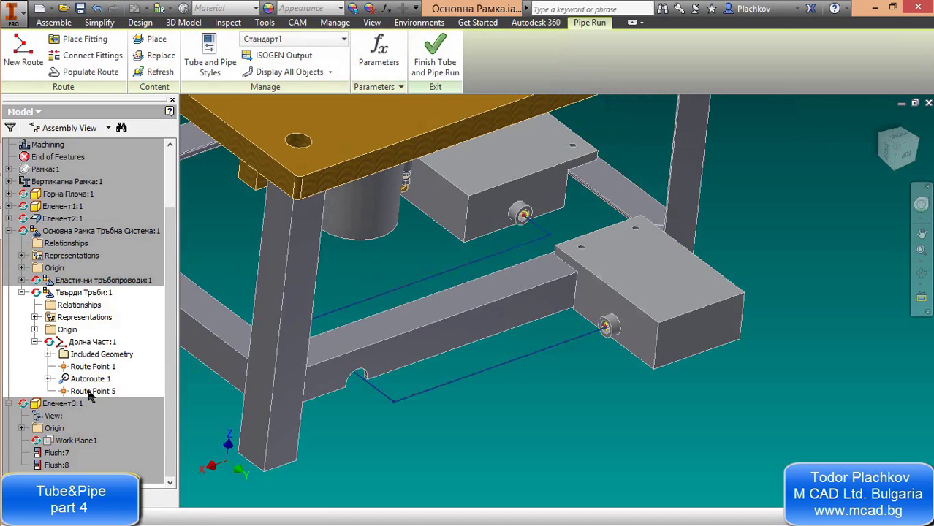
pyautogui.click(86, 380)
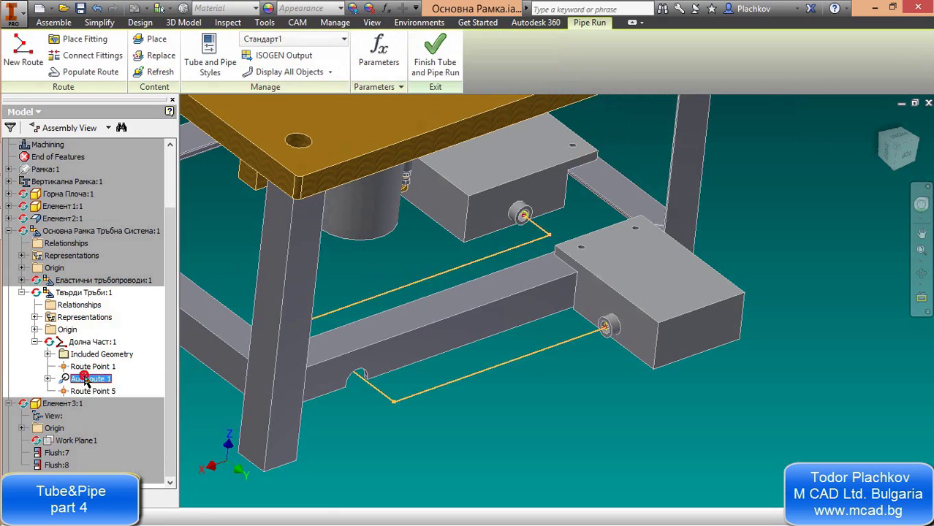
pyautogui.doubleClick(73, 344)
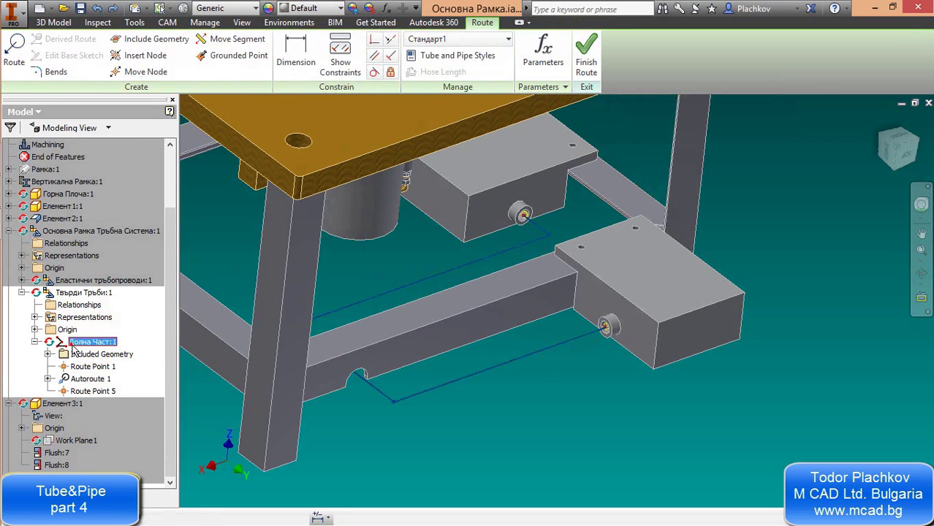
pyautogui.doubleClick(77, 333)
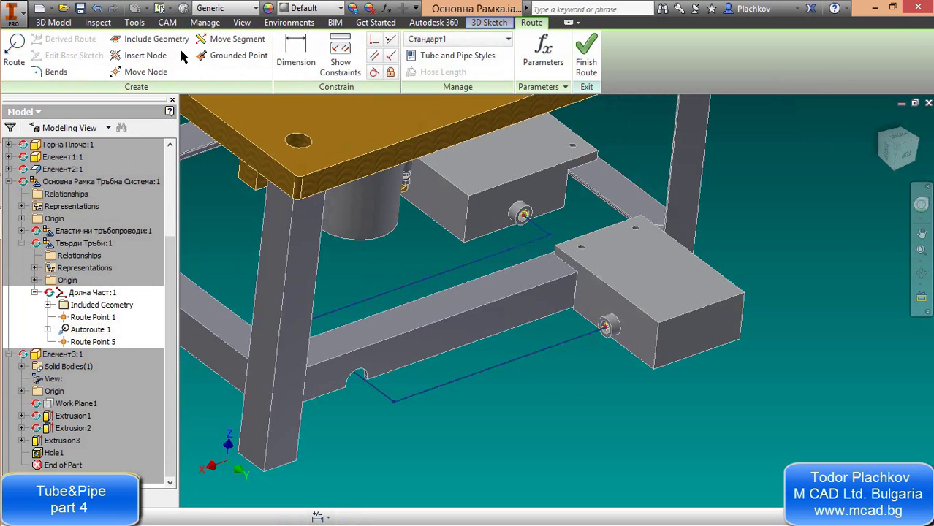
pyautogui.click(137, 57)
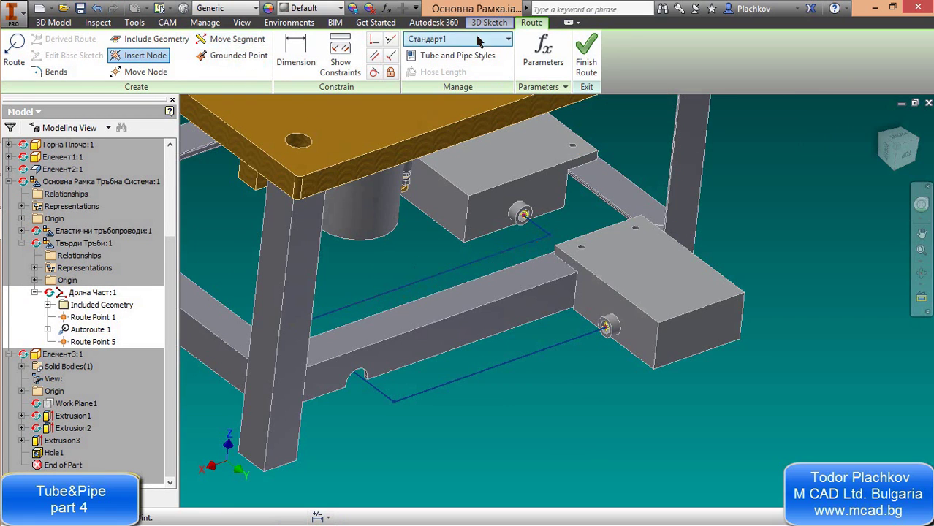
# Finish editing the Долна Част route and populate it with pipe segments and elbows
pyautogui.click(586, 62)
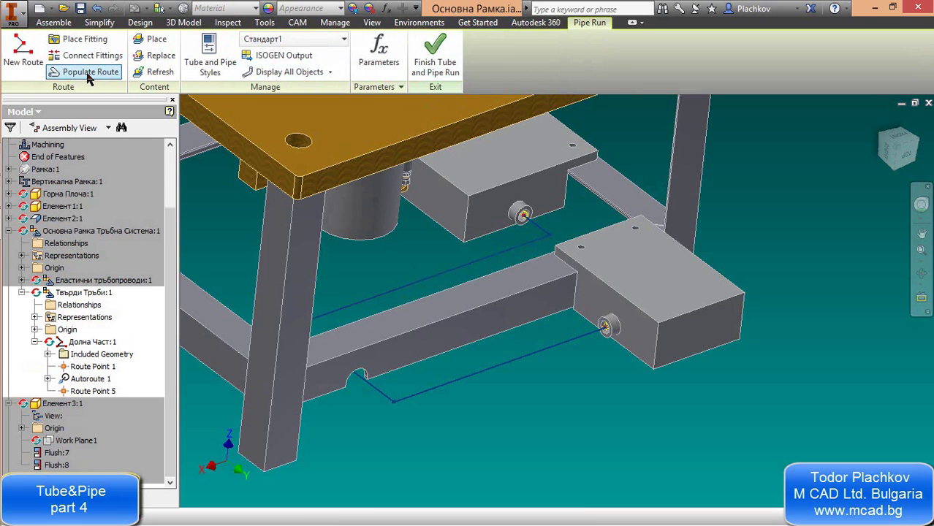
pyautogui.click(85, 72)
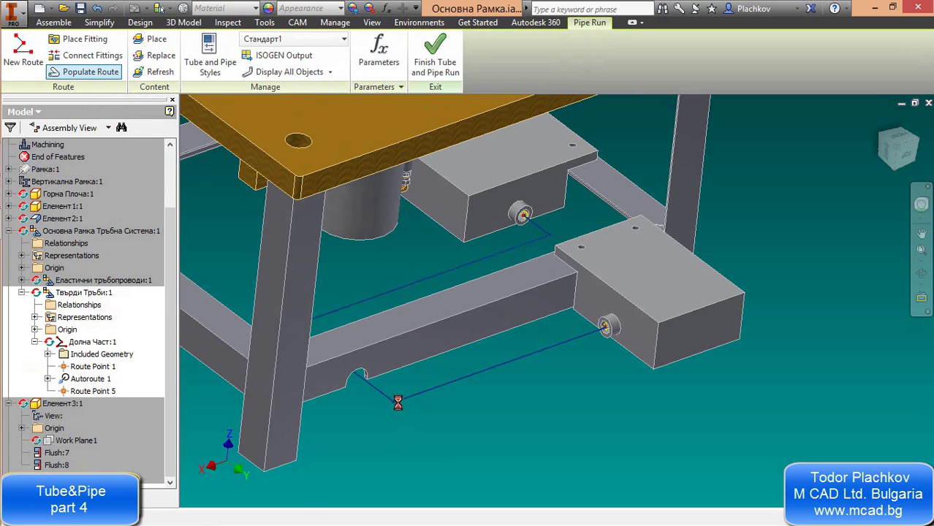
pyautogui.scroll(5, 522, 208)
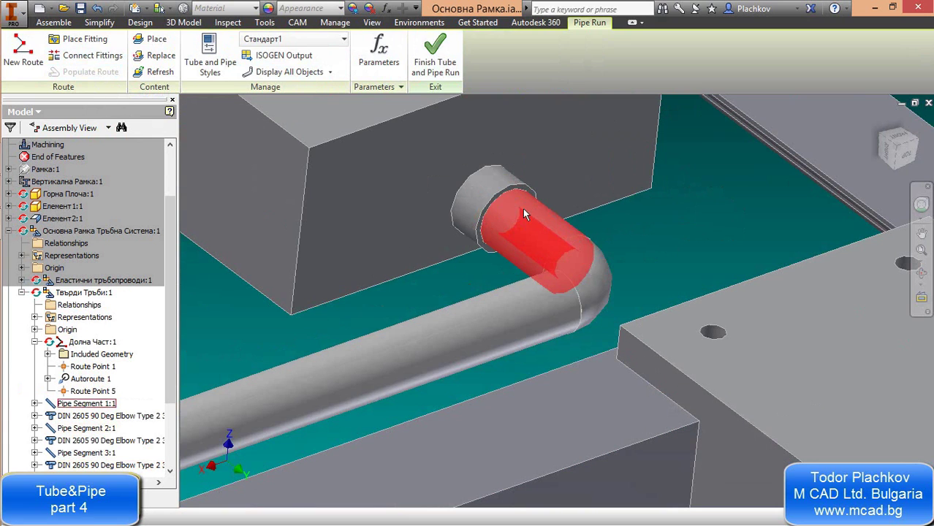
# Choose the Parker Female-Female Pipe Ends XV500P valve with nominal diameter 1 from the Content Center valves for placement as standard
pyautogui.scroll(-5, 503, 312)
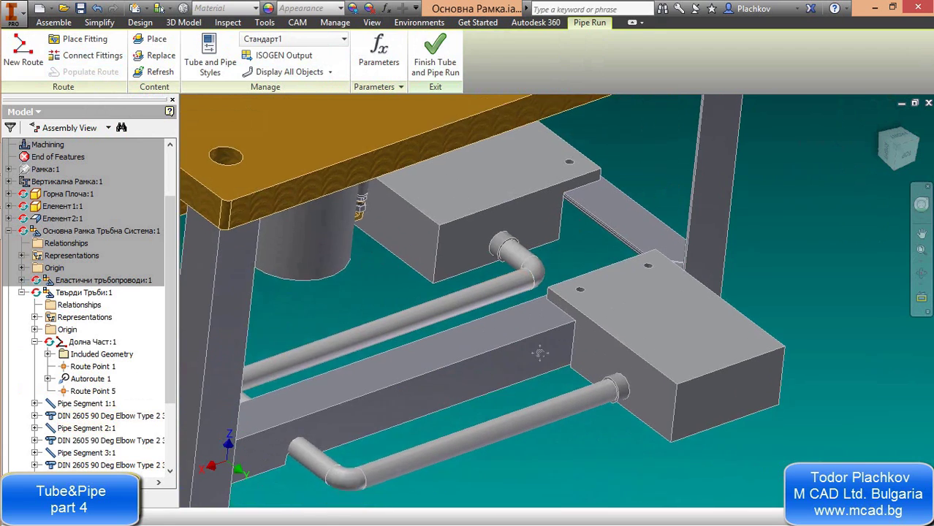
pyautogui.moveTo(540, 354); pyautogui.dragTo(570, 294, button='middle')
pyautogui.scroll(4, 321, 361)
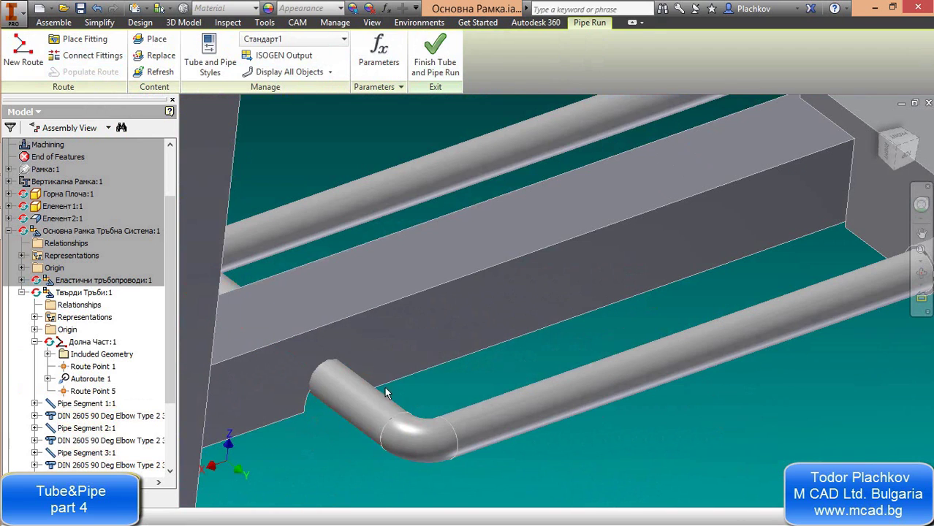
pyautogui.scroll(-4, 397, 394)
pyautogui.keyDown('shift'); pyautogui.moveTo(548, 397); pyautogui.dragTo(483, 332, button='middle'); pyautogui.keyUp('shift')
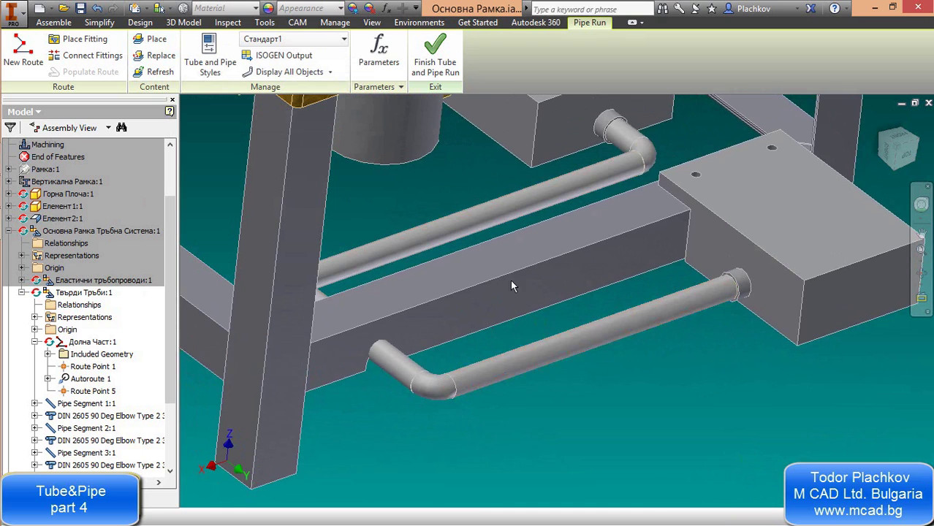
pyautogui.click(153, 40)
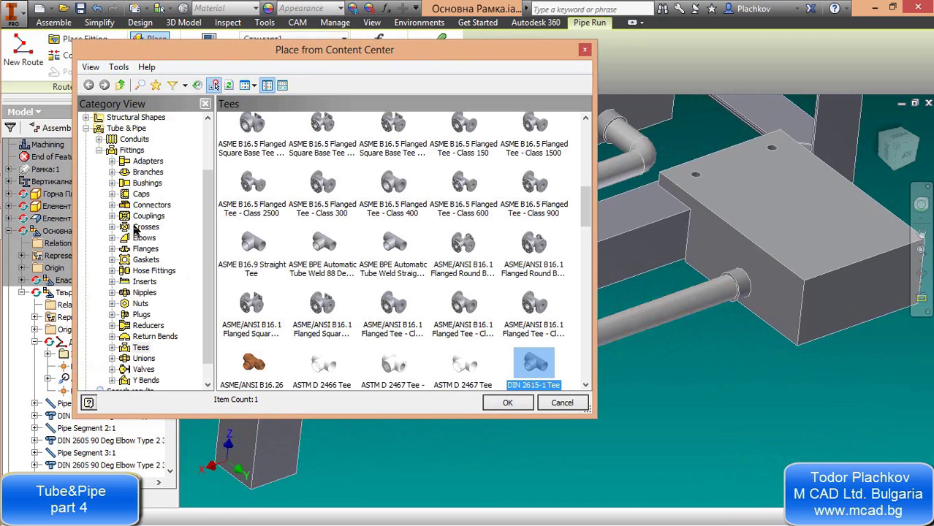
pyautogui.moveTo(214, 203); pyautogui.dragTo(209, 248)
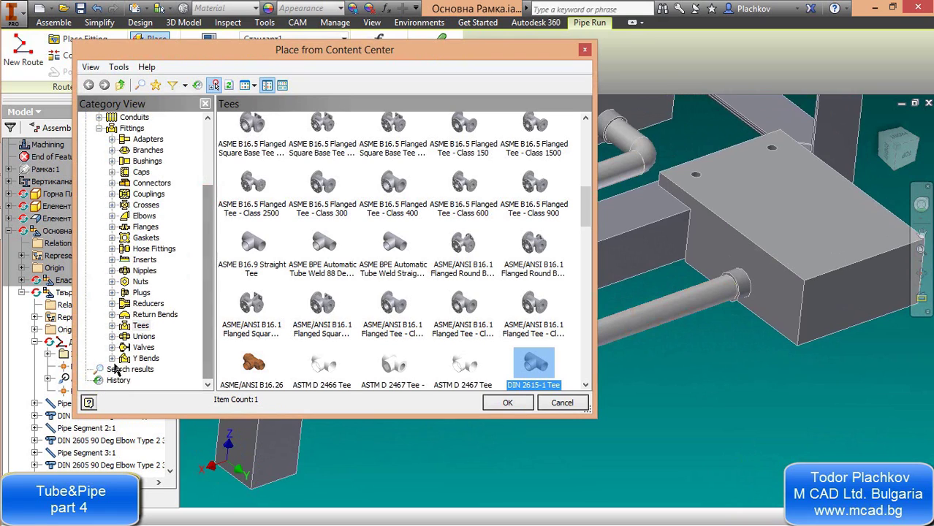
pyautogui.click(137, 343)
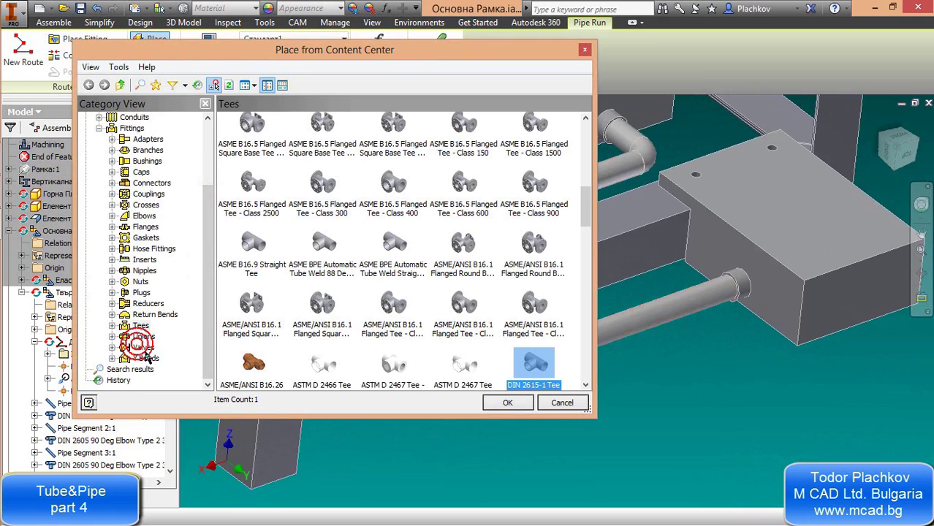
pyautogui.click(142, 347)
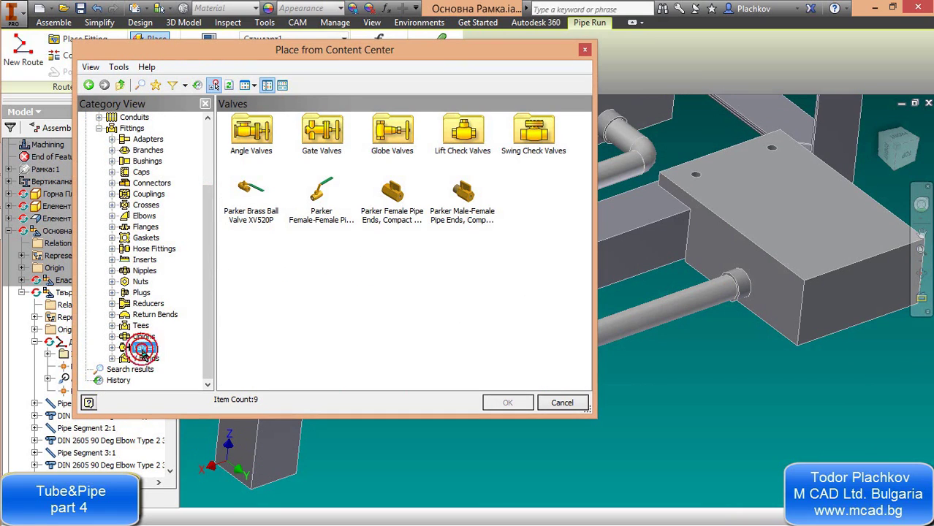
pyautogui.doubleClick(322, 196)
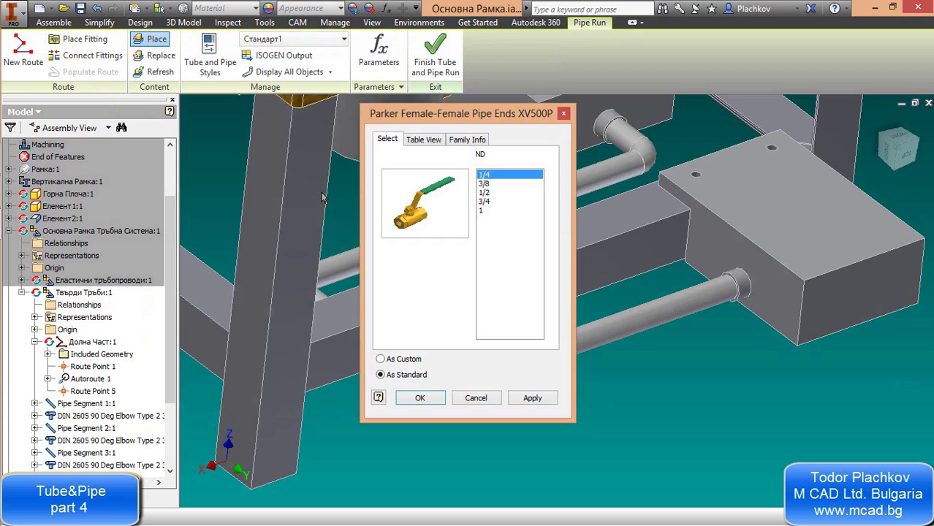
pyautogui.click(483, 210)
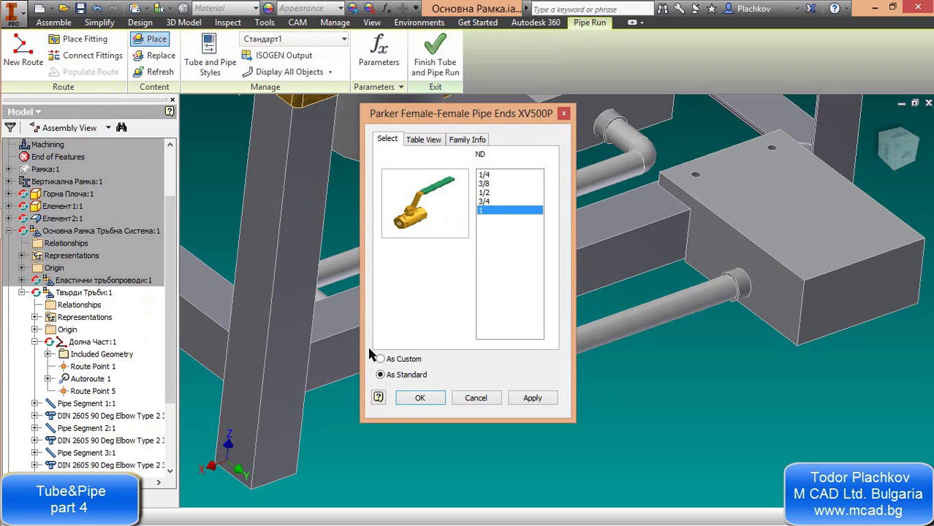
pyautogui.click(420, 399)
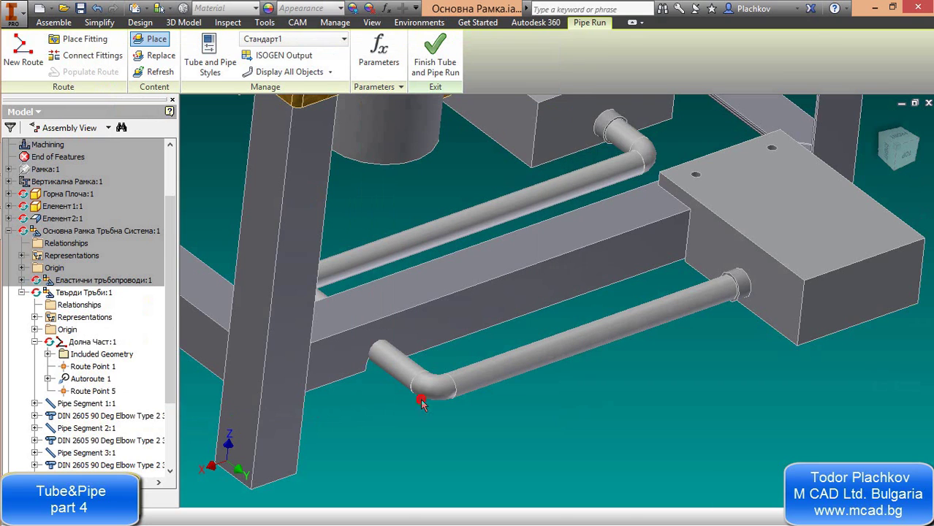
# Insert the valve on the straight pipe in front of the beam and rotate it about the pipe so its handle points away from the beam
pyautogui.click(560, 357)
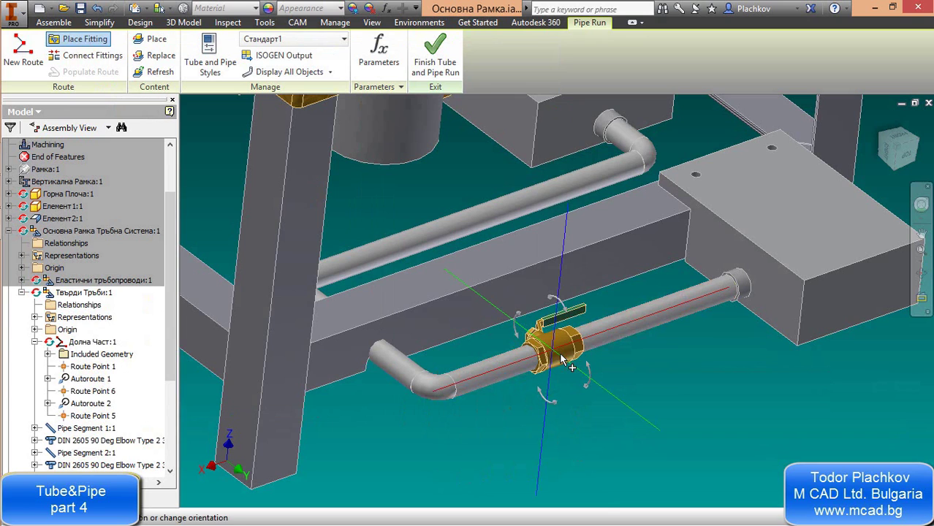
pyautogui.click(558, 301)
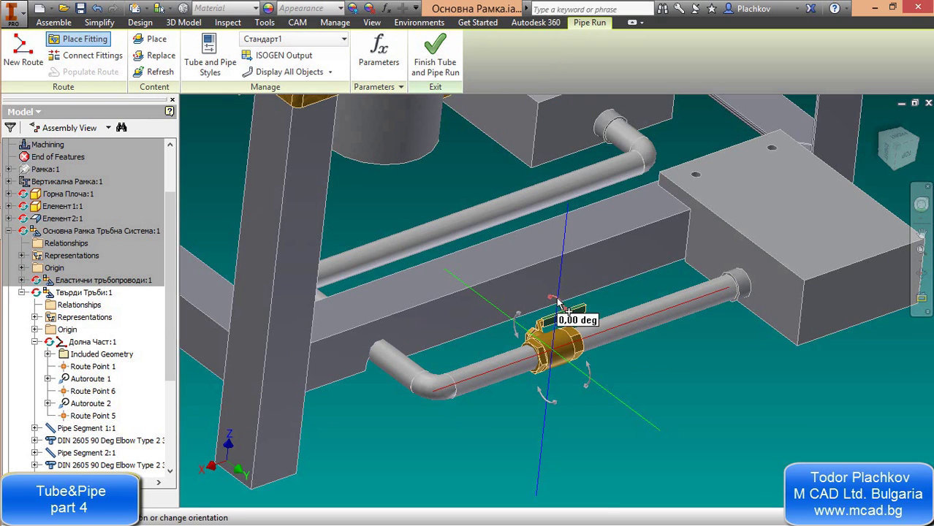
pyautogui.moveTo(558, 301); pyautogui.dragTo(592, 377)
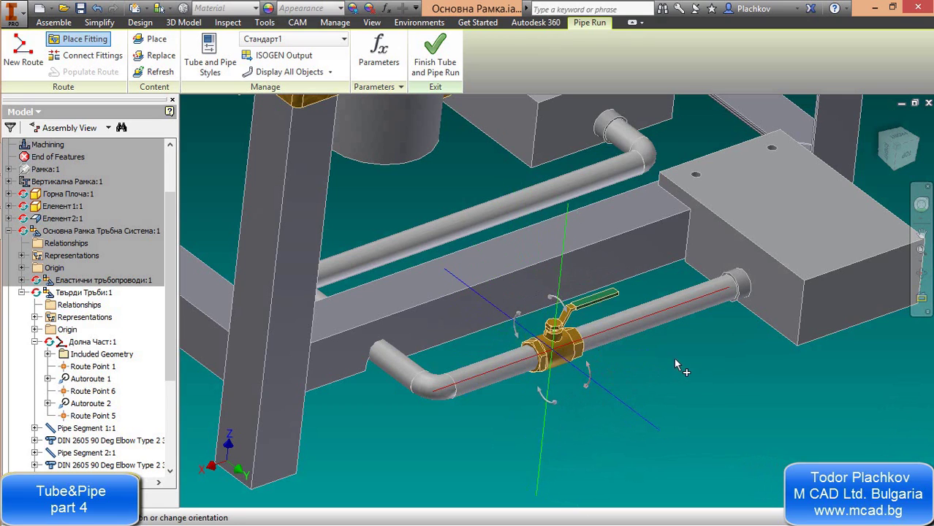
pyautogui.moveTo(564, 307)
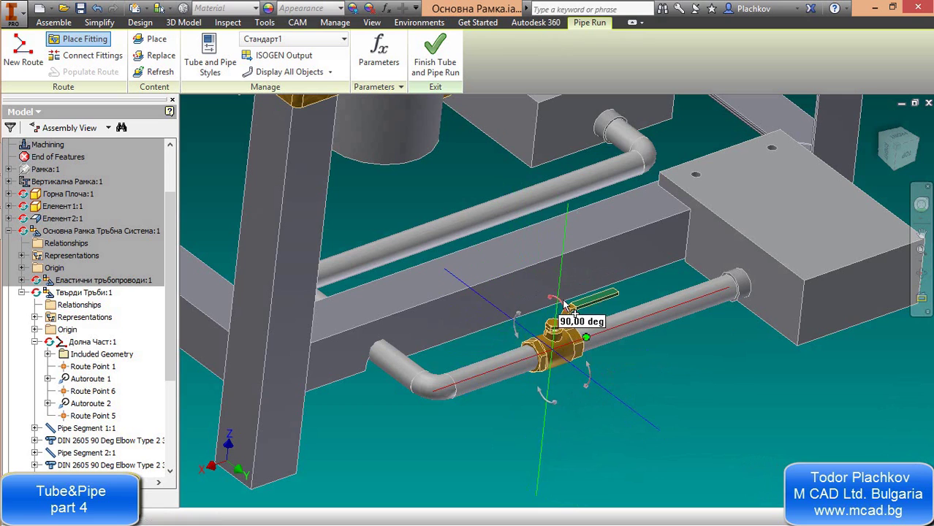
pyautogui.moveTo(564, 307); pyautogui.dragTo(590, 387)
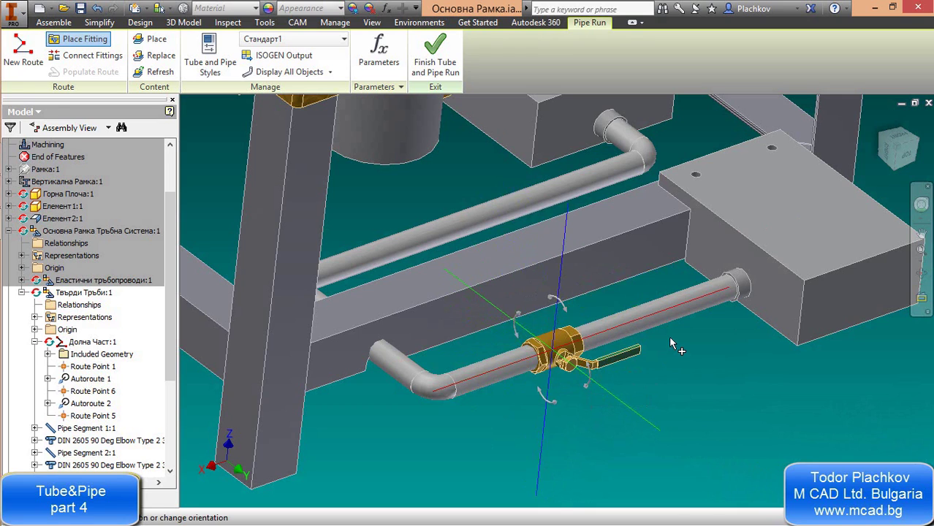
pyautogui.rightClick(670, 341)
pyautogui.click(700, 359)
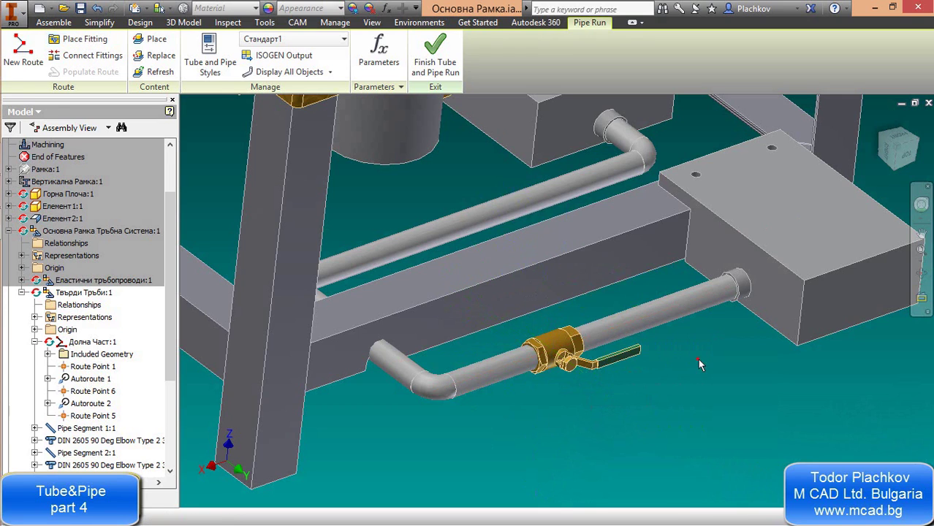
# Examine the pipe segment between the elbow and the valve as an open part and return to the pipe run
pyautogui.scroll(3, 497, 365)
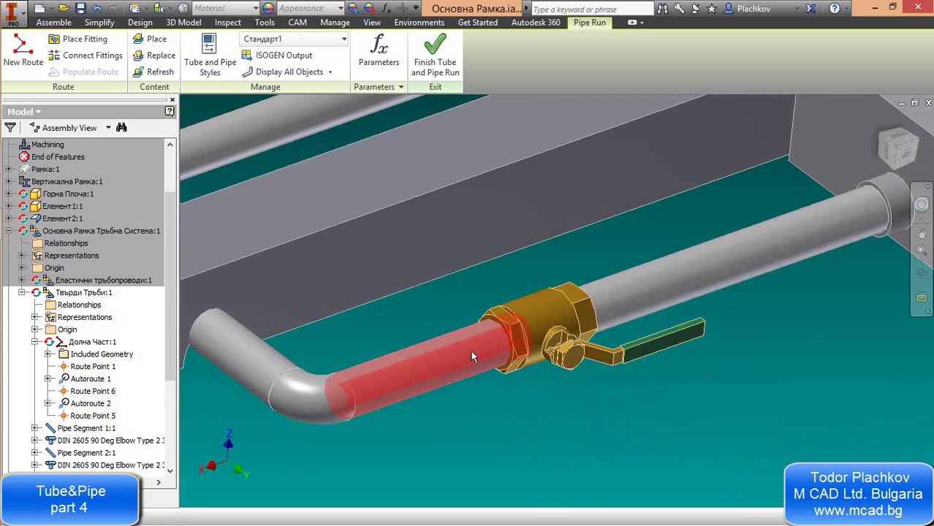
pyautogui.doubleClick(471, 352)
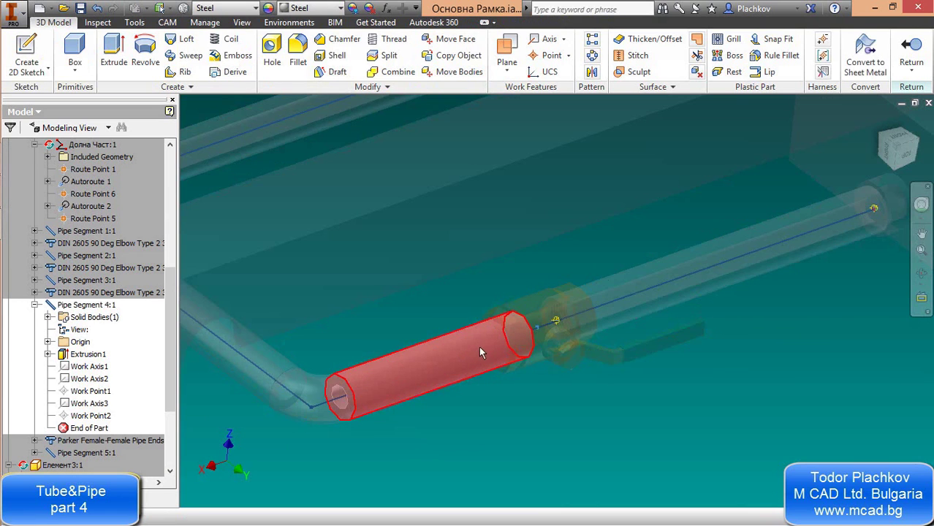
pyautogui.click(909, 45)
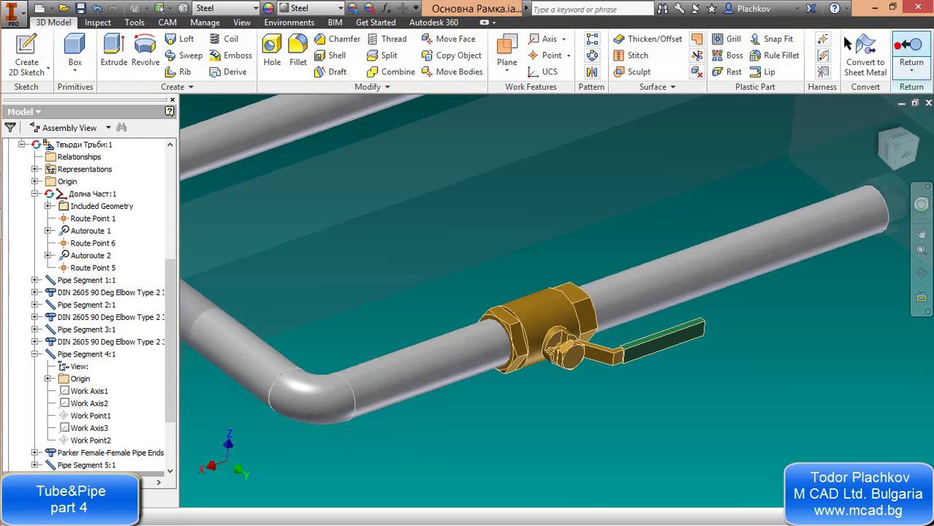
# Replace the elbow nearest the valve with a DIN 2615-1 Tee from the Content Center, size M25 and SN 1, as standard
pyautogui.scroll(-3, 512, 314)
pyautogui.keyDown('shift'); pyautogui.moveTo(512, 321); pyautogui.dragTo(513, 331, button='middle'); pyautogui.keyUp('shift')
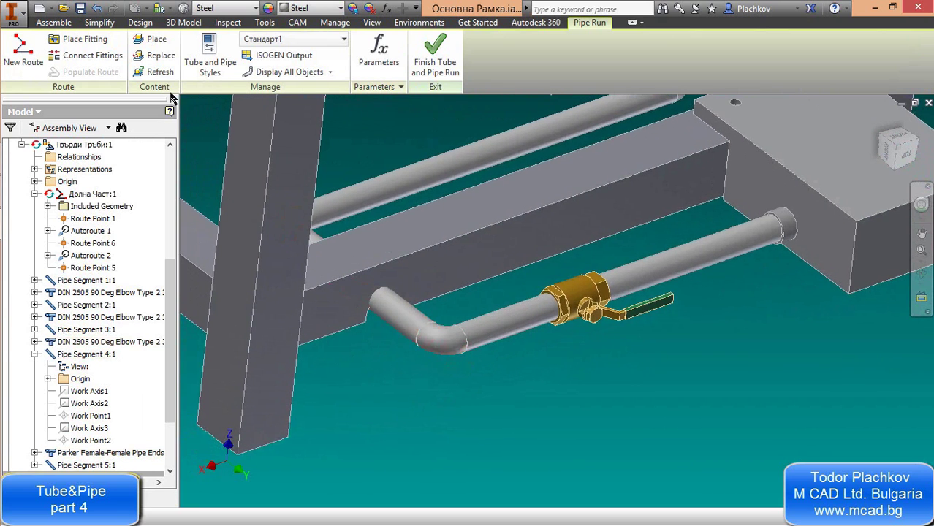
pyautogui.click(152, 58)
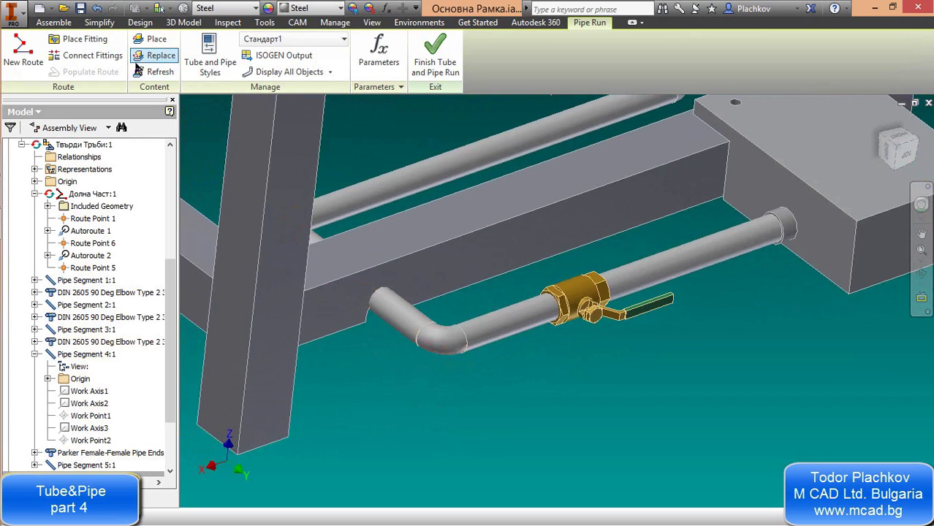
pyautogui.click(448, 341)
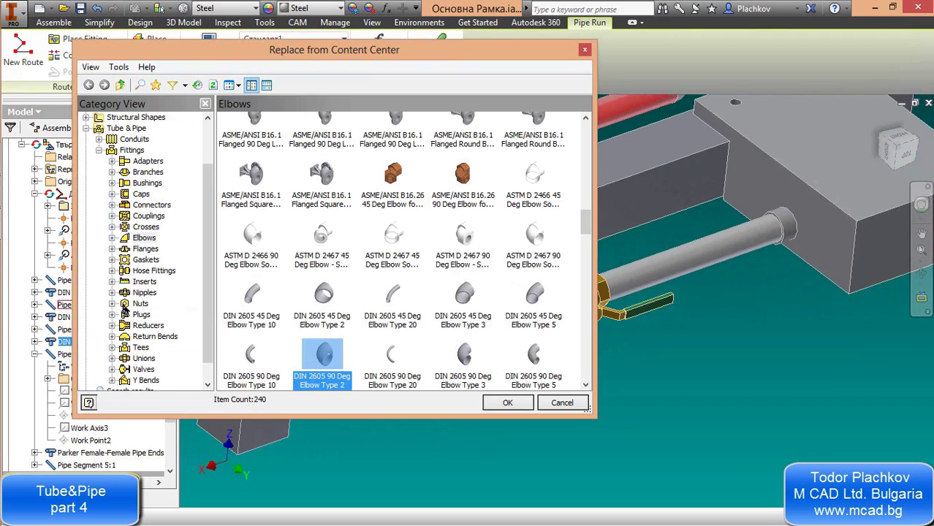
pyautogui.click(129, 349)
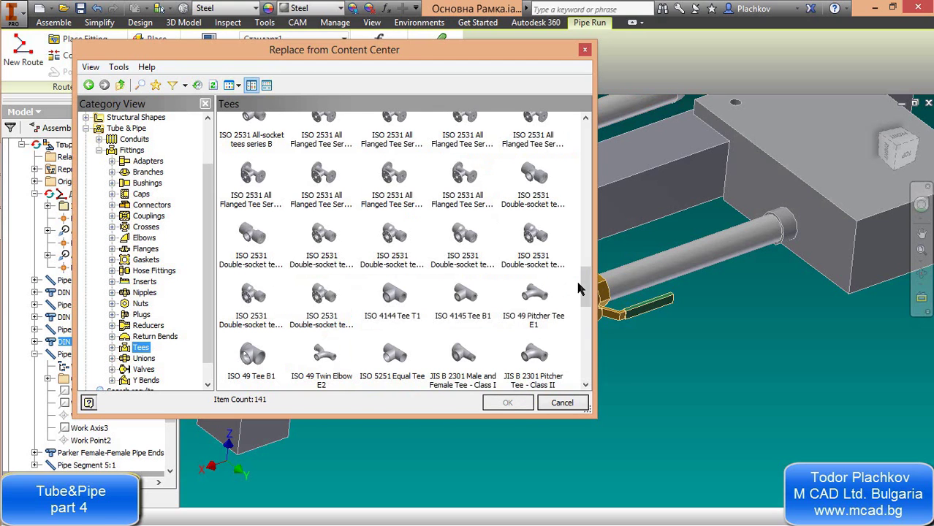
pyautogui.moveTo(583, 290); pyautogui.dragTo(575, 242)
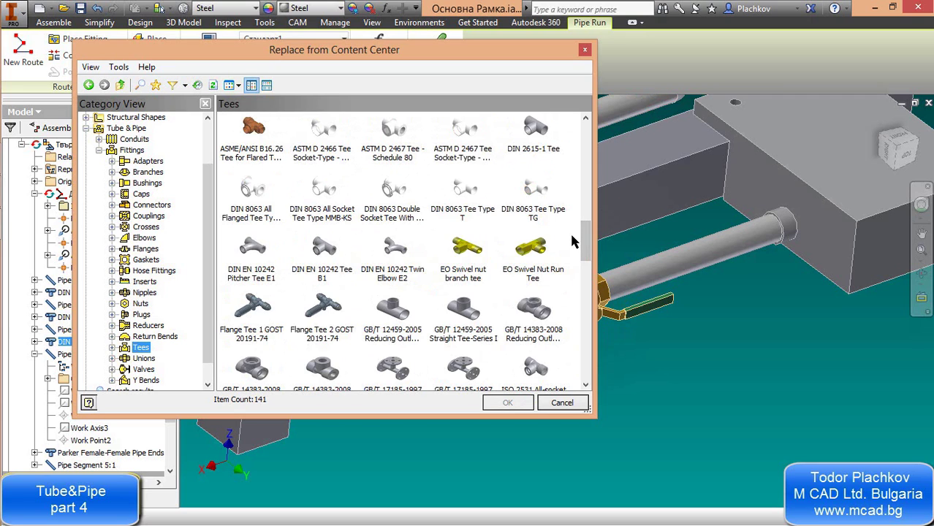
pyautogui.doubleClick(538, 143)
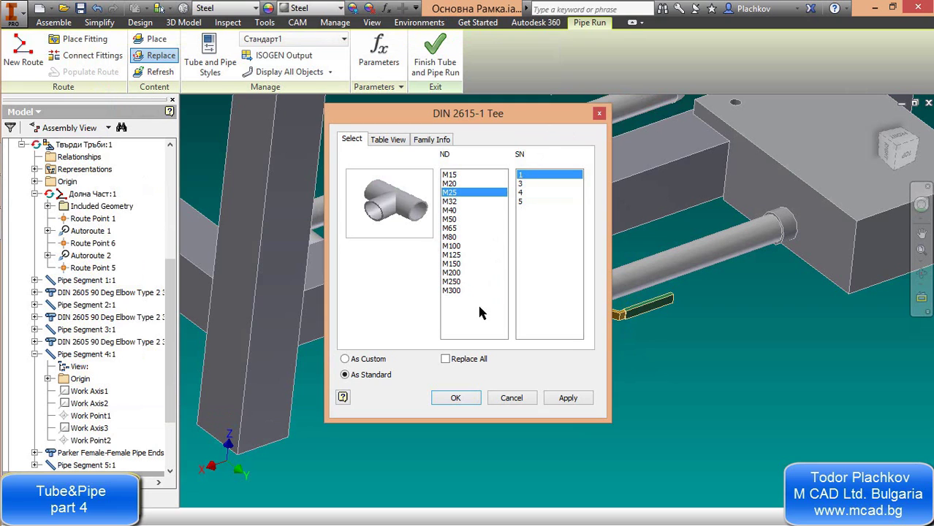
pyautogui.click(458, 397)
pyautogui.click(425, 311)
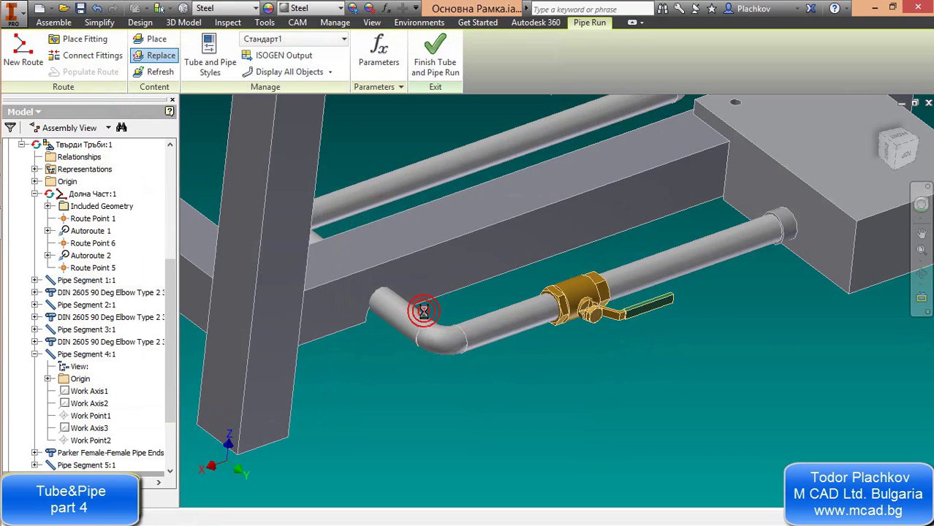
pyautogui.scroll(5, 428, 338)
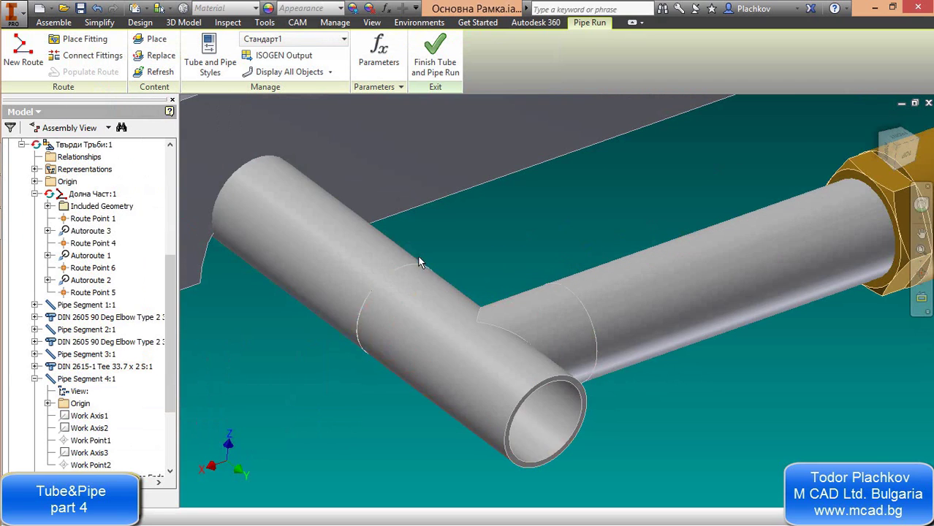
pyautogui.scroll(-5, 581, 360)
pyautogui.keyDown('shift'); pyautogui.moveTo(581, 359); pyautogui.dragTo(489, 357, button='middle'); pyautogui.keyUp('shift')
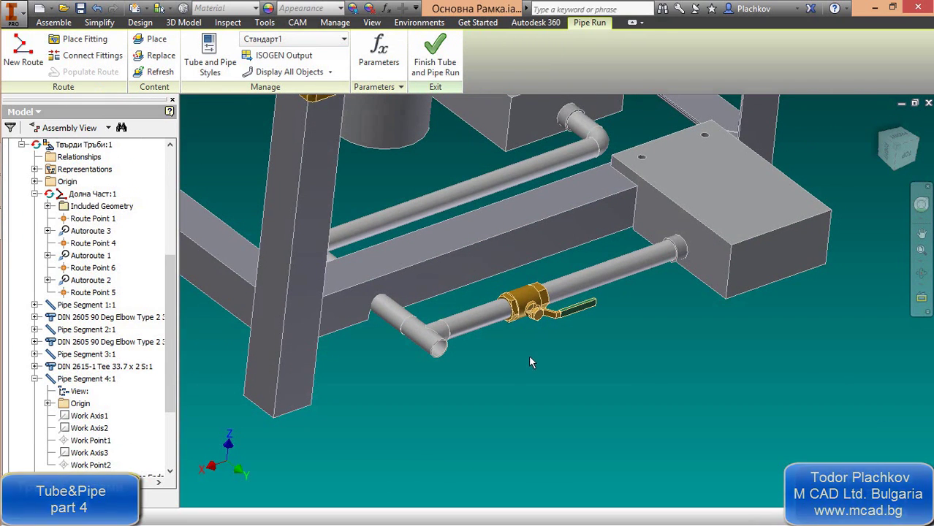